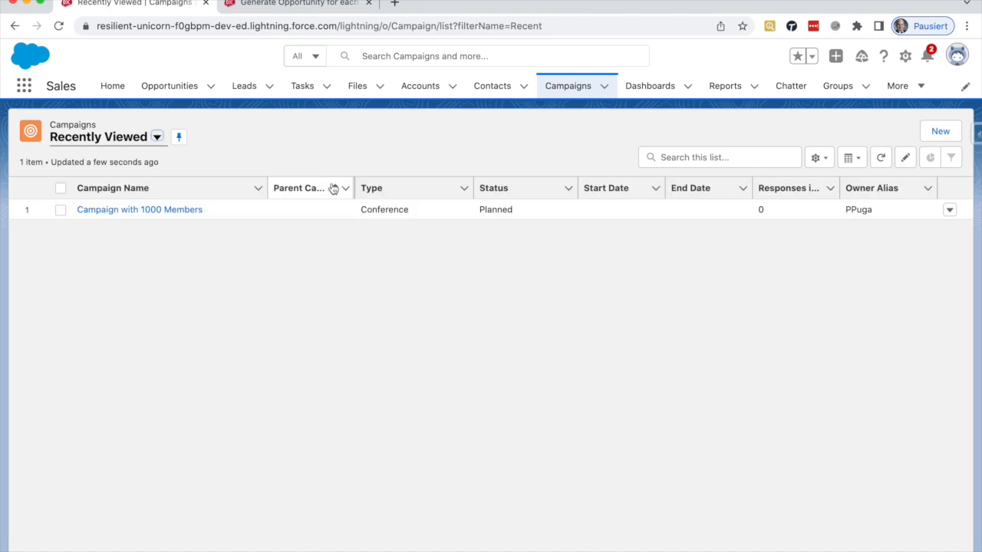
Enable Generate Opportunity for each Member in the details of the campaign "Campaign with 1000 Members" and save the record.
{"action": "left_click", "coordinate": [123, 211]}
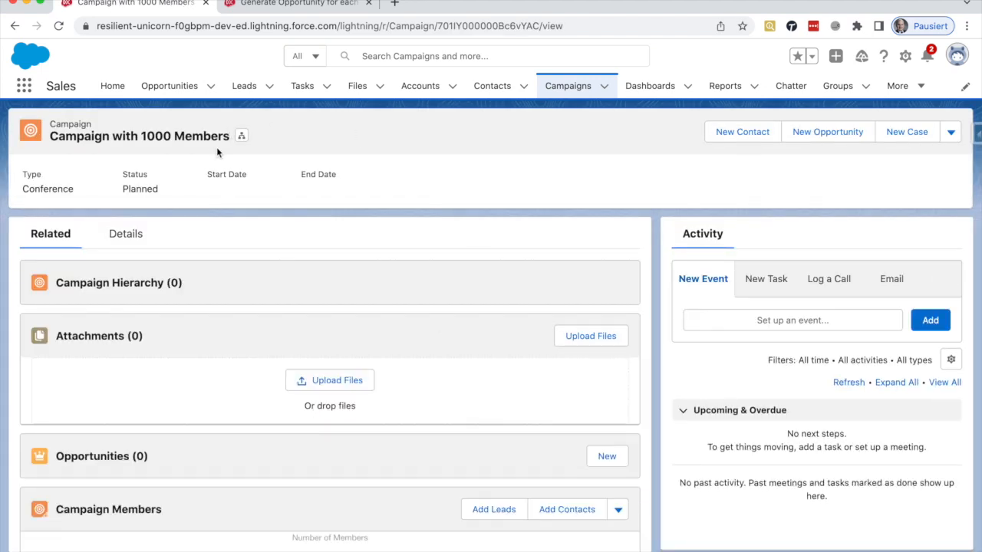
{"action": "left_click", "coordinate": [124, 233]}
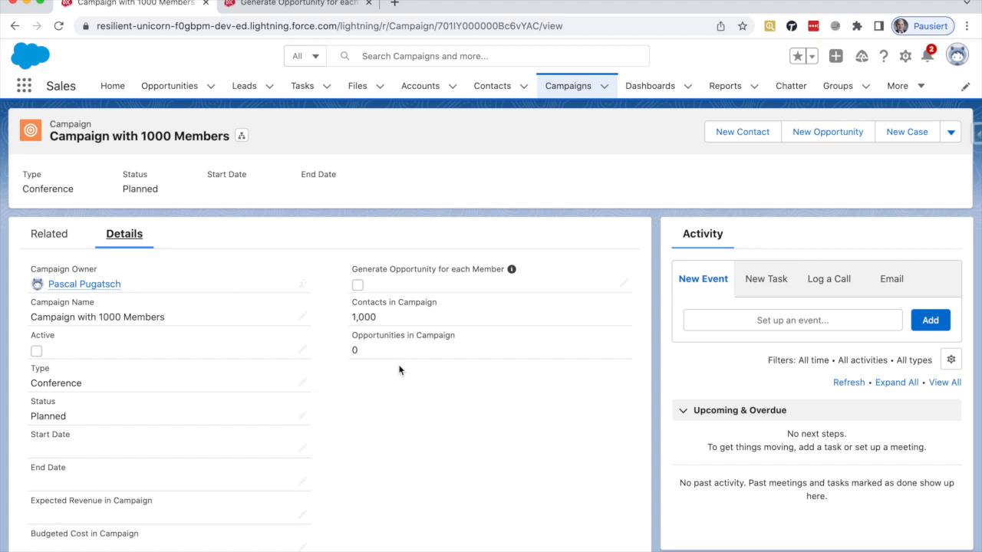
{"action": "left_click", "coordinate": [357, 286]}
{"action": "left_click", "coordinate": [346, 292]}
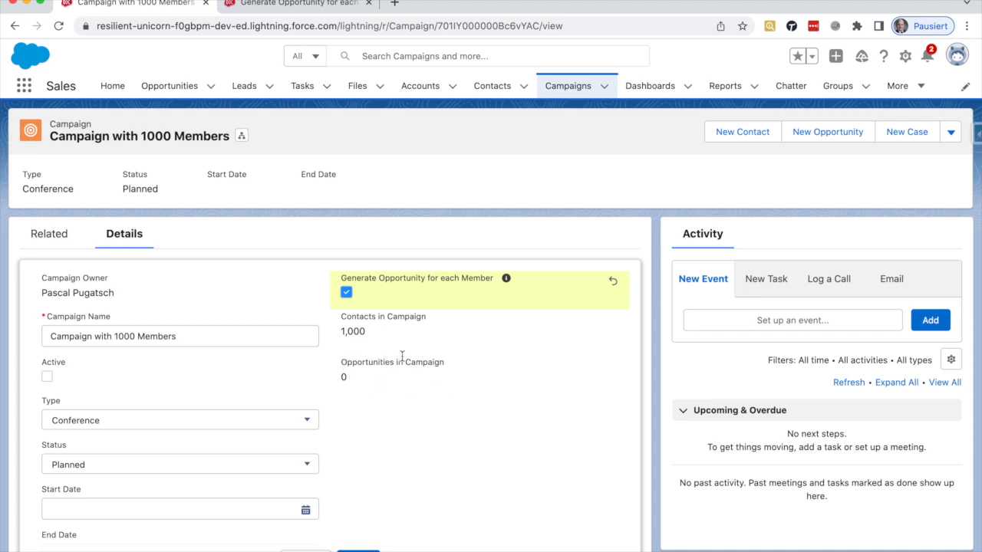
{"action": "left_click", "coordinate": [357, 549]}
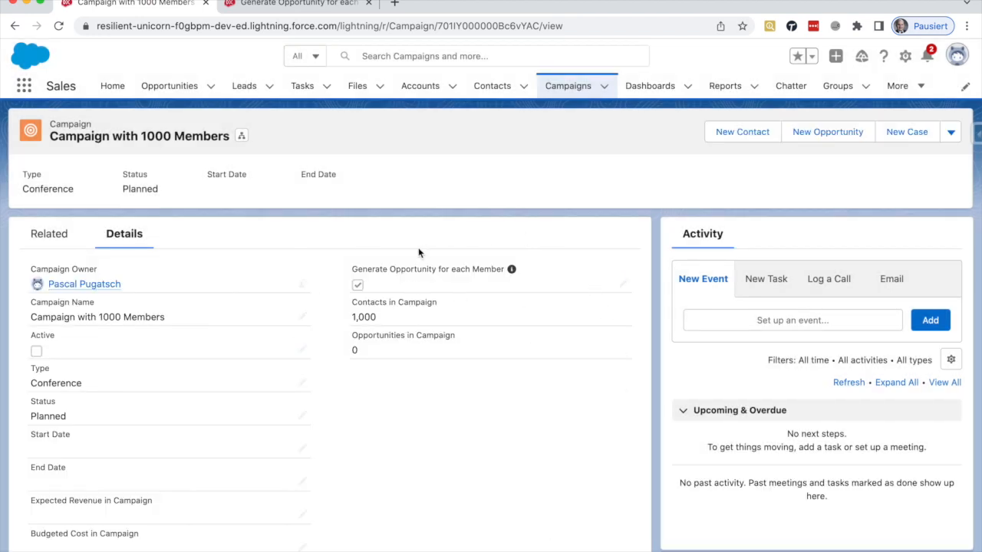
Review the start configuration of the Generate Opportunity for each Campaign Member flow, including its object, trigger and entry conditions.
{"action": "left_click", "coordinate": [295, 5]}
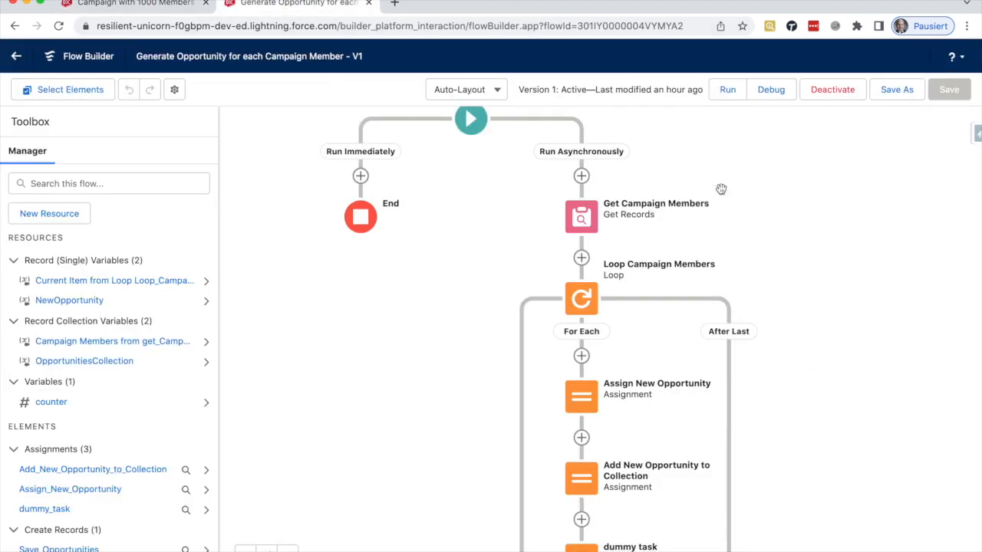
{"action": "left_click_drag", "start_coordinate": [752, 148], "coordinate": [747, 213]}
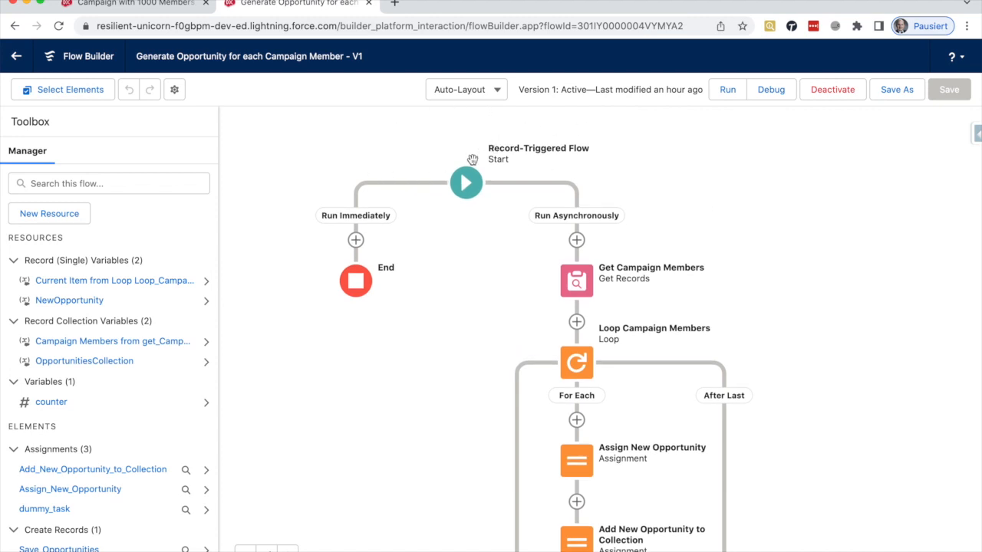
{"action": "left_click", "coordinate": [469, 184]}
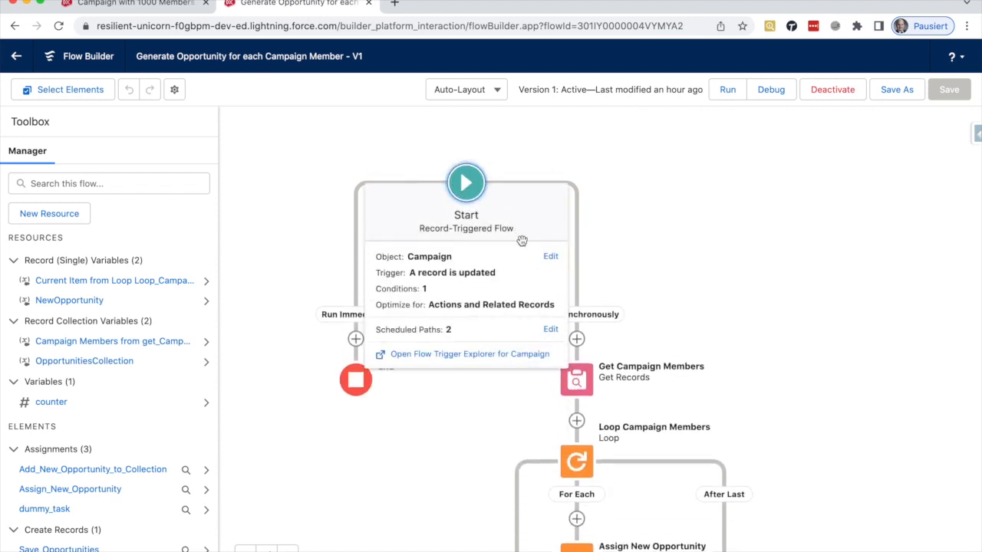
{"action": "left_click", "coordinate": [549, 257]}
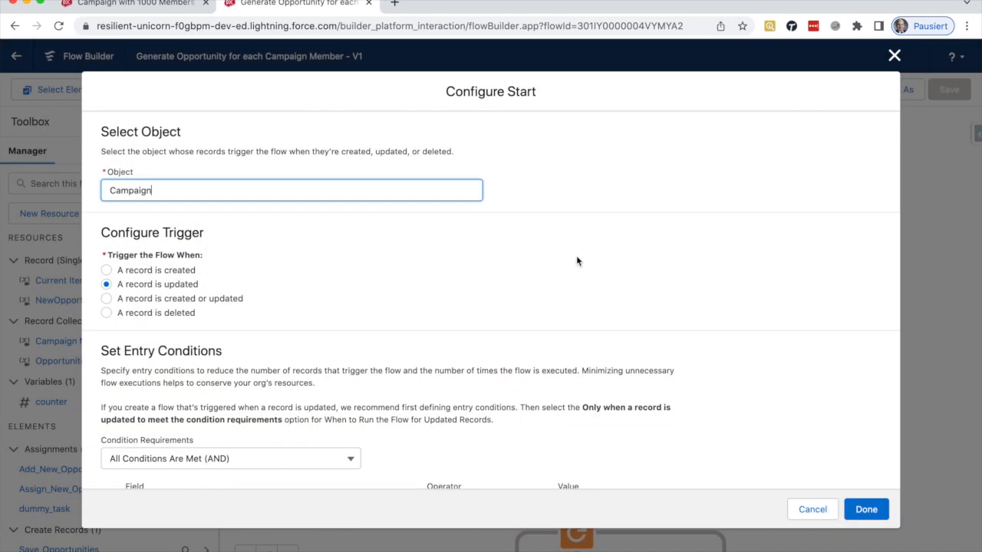
{"action": "scroll", "coordinate": [460, 307], "scroll_direction": "down", "scroll_amount": 5}
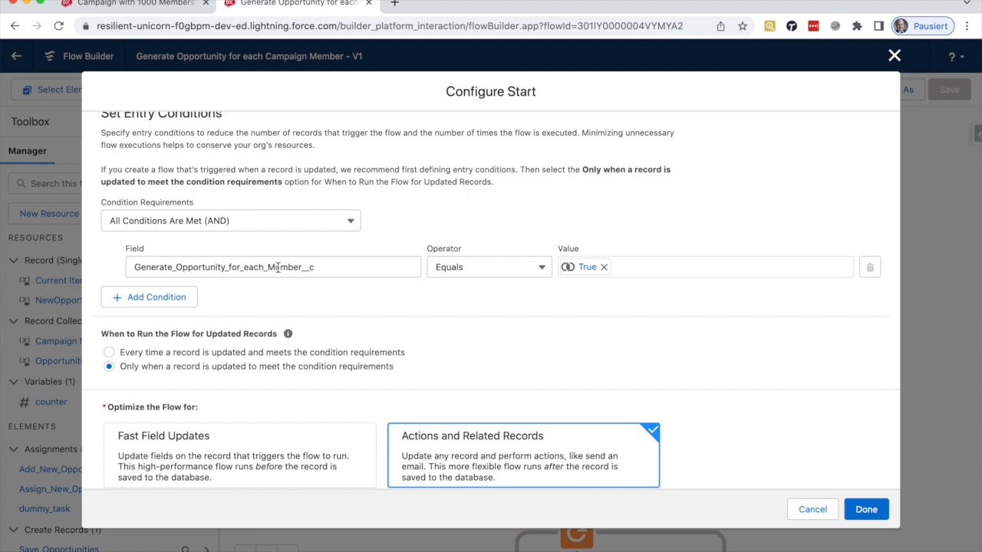
{"action": "left_click", "coordinate": [894, 54]}
Inspect the object and filter conditions of the Get Campaign Members element, leaving them unedited.
{"action": "scroll", "coordinate": [693, 243], "scroll_direction": "down", "scroll_amount": 5}
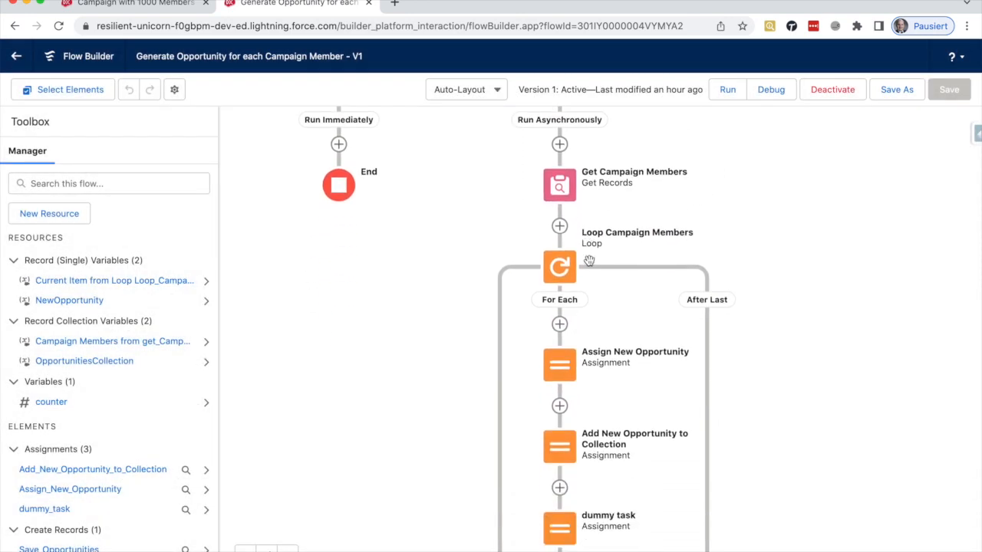
{"action": "scroll", "coordinate": [587, 265], "scroll_direction": "down", "scroll_amount": 1}
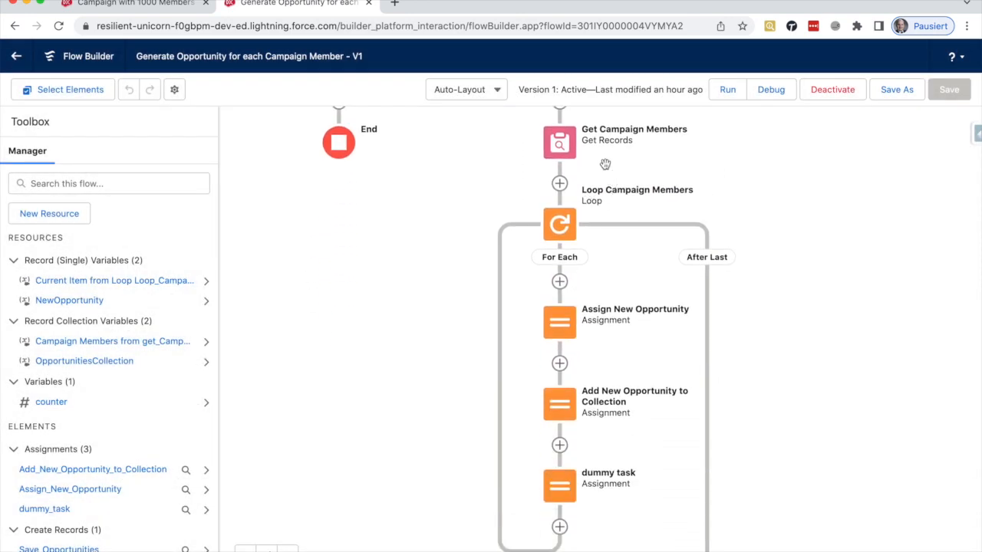
{"action": "double_click", "coordinate": [562, 142]}
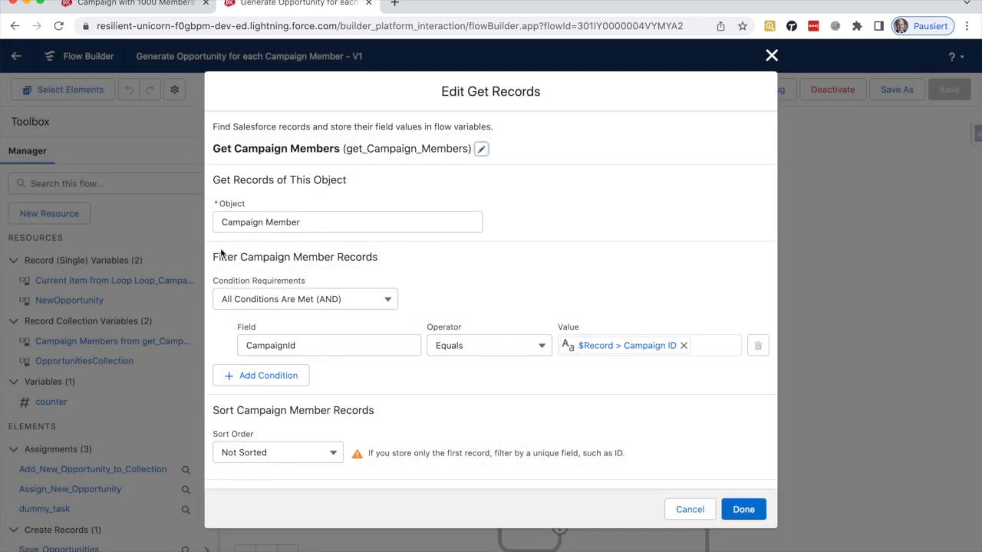
{"action": "left_click", "coordinate": [772, 55]}
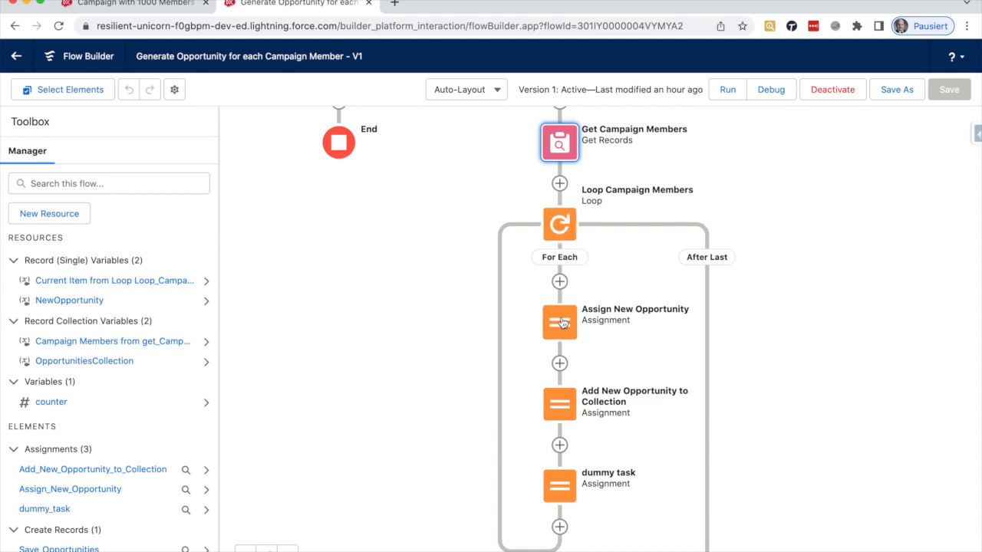
Inspect the variable assignments of the Assign New Opportunity and Add New Opportunity to Collection elements in the loop.
{"action": "double_click", "coordinate": [562, 323]}
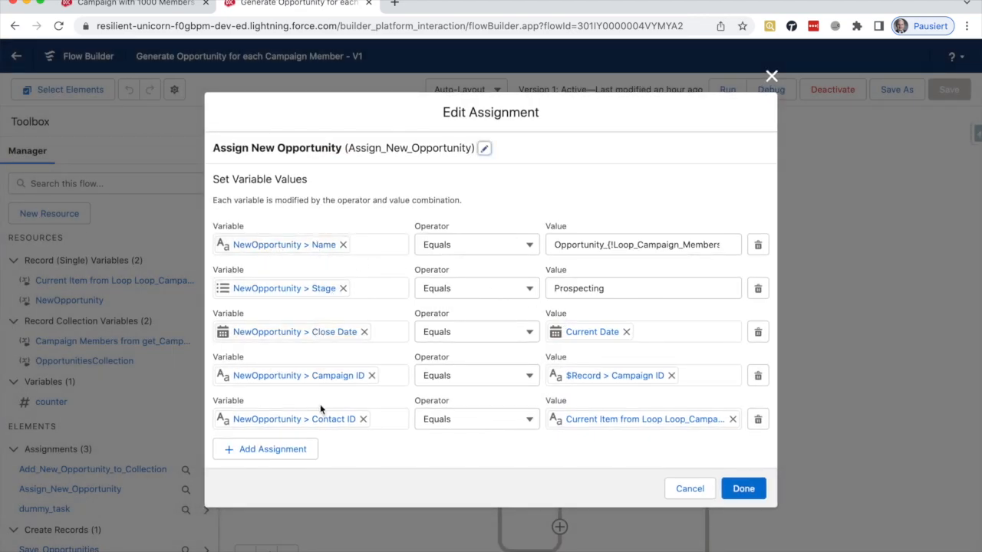
{"action": "left_click", "coordinate": [771, 76]}
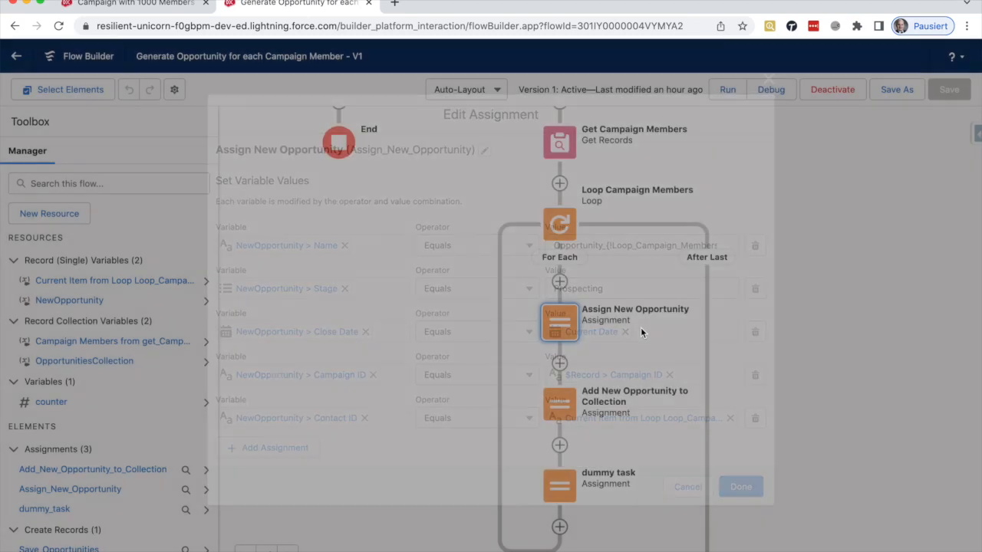
{"action": "double_click", "coordinate": [571, 402]}
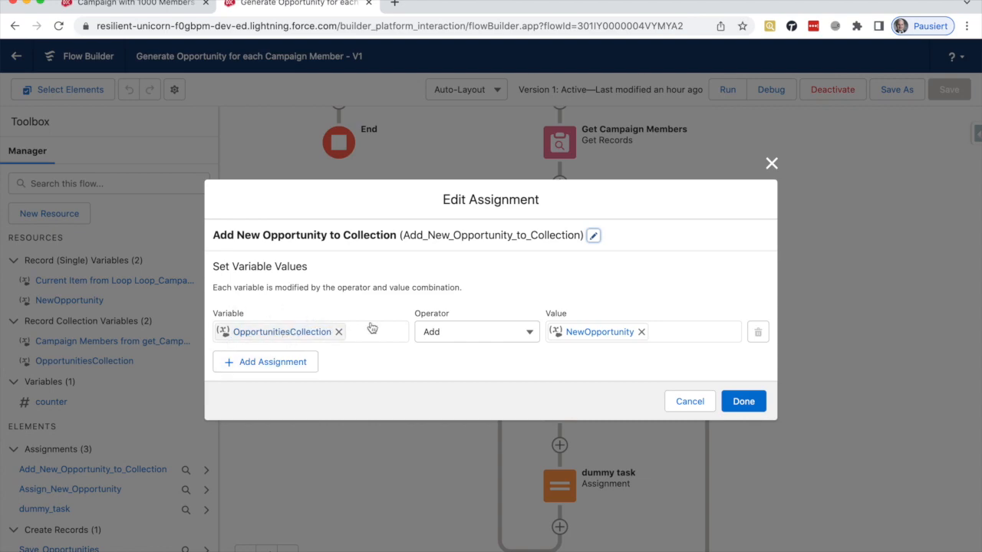
{"action": "left_click", "coordinate": [772, 164]}
Inspect the counter assignment in the loop's dummy task element and close it without editing.
{"action": "scroll", "coordinate": [836, 322], "scroll_direction": "down", "scroll_amount": 5}
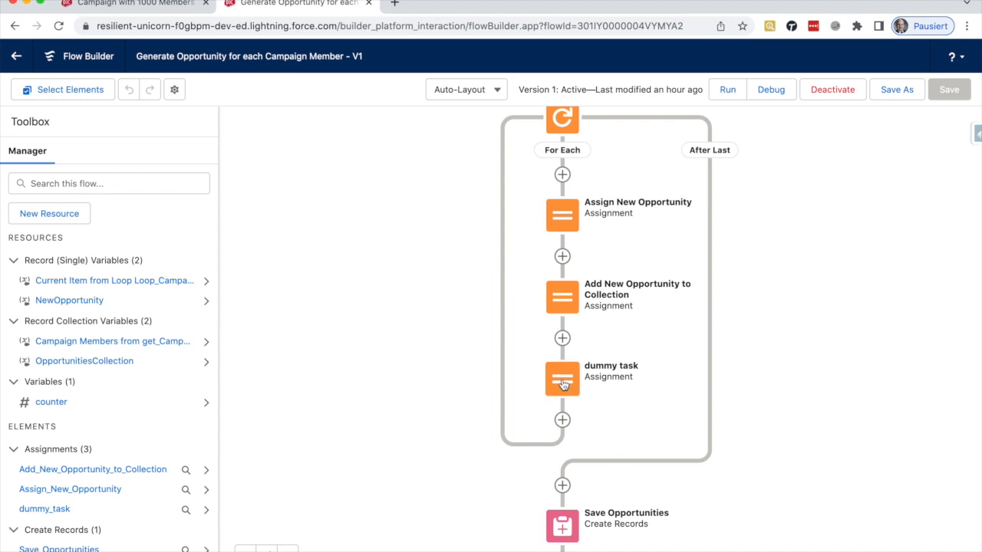
{"action": "double_click", "coordinate": [563, 385]}
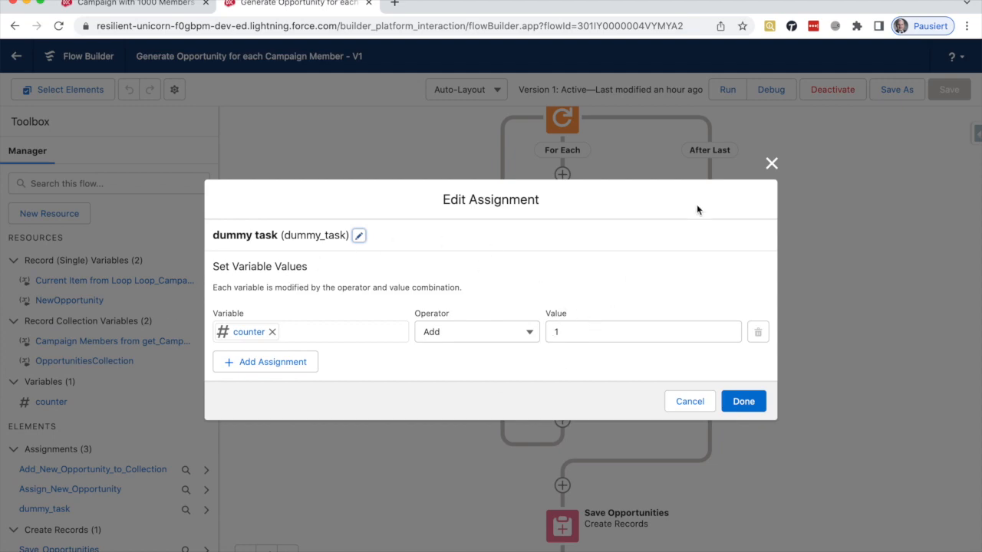
{"action": "left_click", "coordinate": [771, 163]}
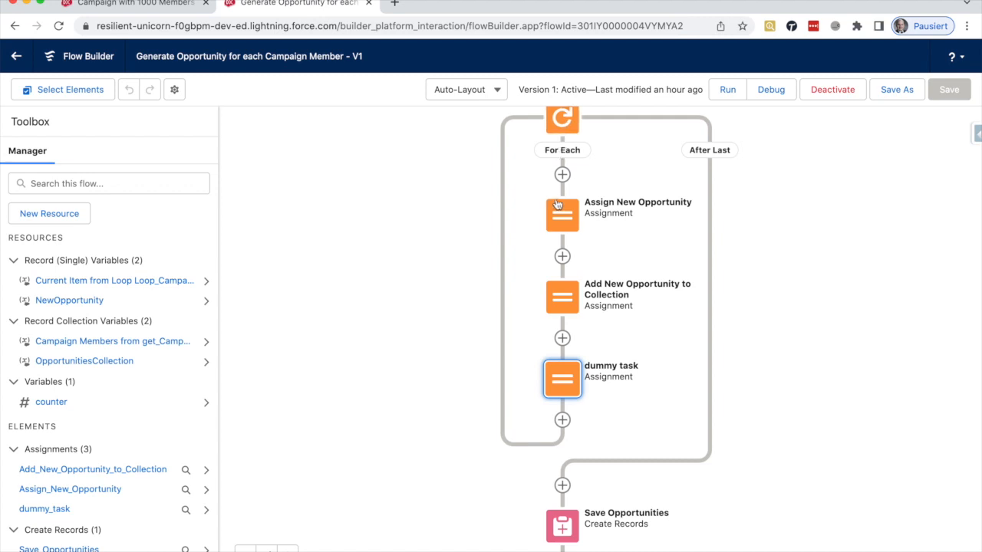
Inspect the record collection used by the Save Opportunities element after the loop, and return to the start of the flow.
{"action": "left_click_drag", "start_coordinate": [772, 441], "coordinate": [786, 250]}
{"action": "left_click", "coordinate": [576, 335]}
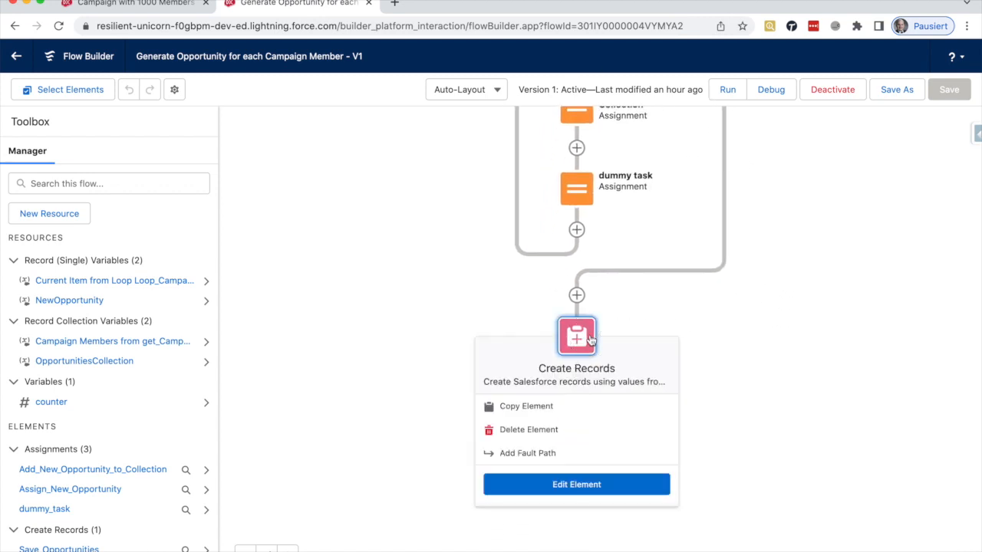
{"action": "left_click", "coordinate": [577, 484]}
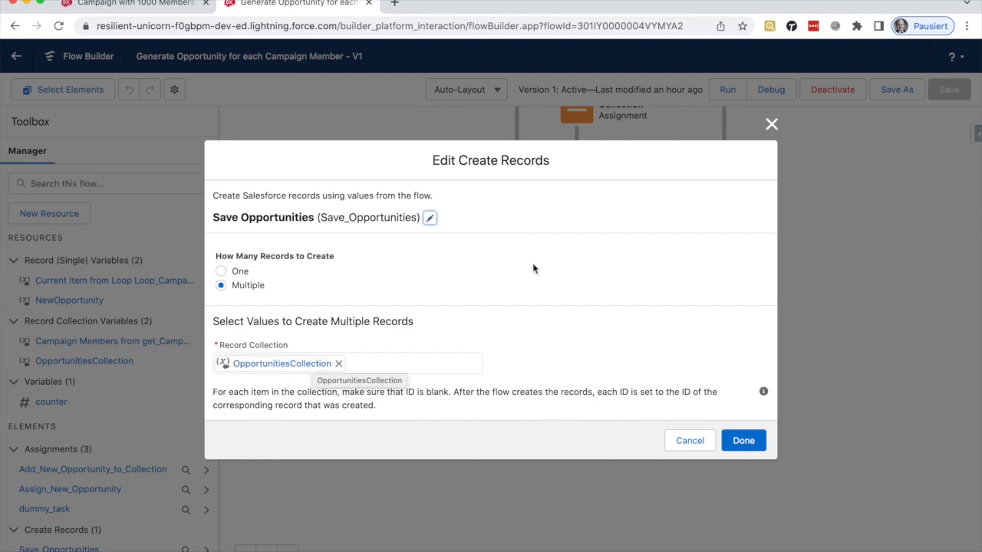
{"action": "left_click", "coordinate": [772, 123]}
{"action": "left_click_drag", "start_coordinate": [811, 131], "coordinate": [777, 236]}
{"action": "left_click_drag", "start_coordinate": [805, 146], "coordinate": [806, 268]}
{"action": "left_click_drag", "start_coordinate": [819, 184], "coordinate": [803, 311]}
{"action": "left_click_drag", "start_coordinate": [823, 222], "coordinate": [809, 263]}
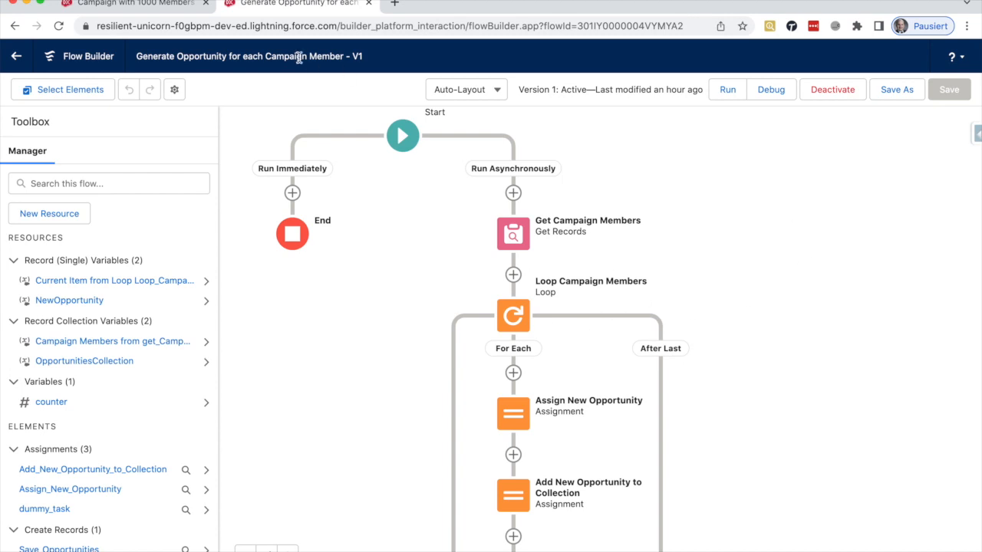
Reload the "Campaign with 1000 Members" record and check the Opportunities in Campaign field in its details.
{"action": "left_click", "coordinate": [142, 6]}
{"action": "key", "text": "super+r"}
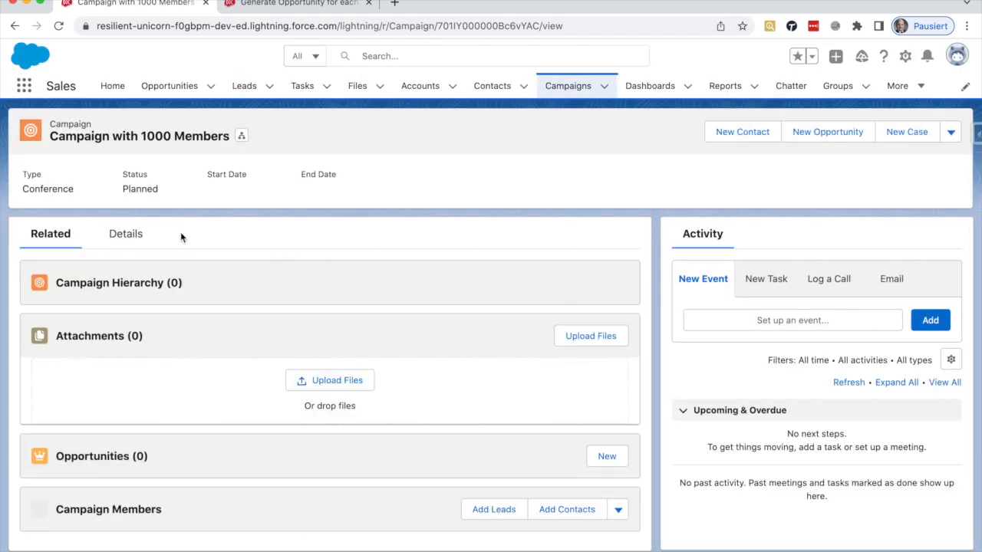
{"action": "left_click", "coordinate": [127, 233]}
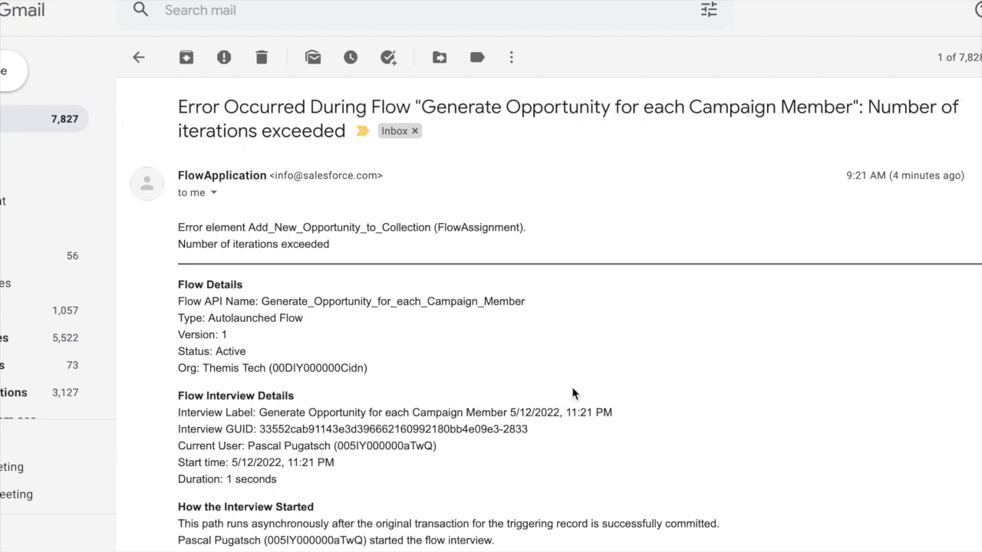
Read through the flow error email in Gmail, including the list of records processed by Loop Campaign Members.
{"action": "scroll", "coordinate": [572, 394], "scroll_direction": "down", "scroll_amount": 6}
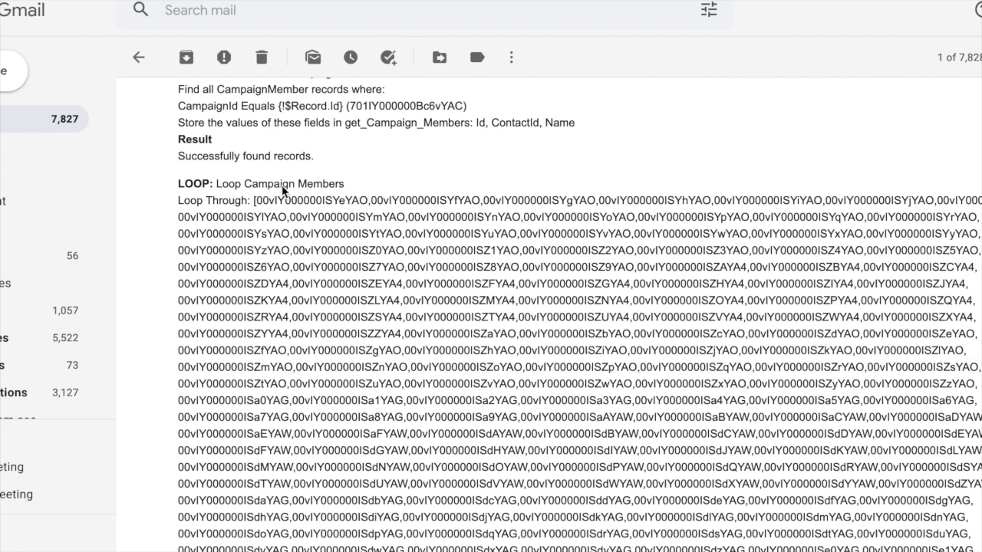
{"action": "scroll", "coordinate": [368, 299], "scroll_direction": "down", "scroll_amount": 10}
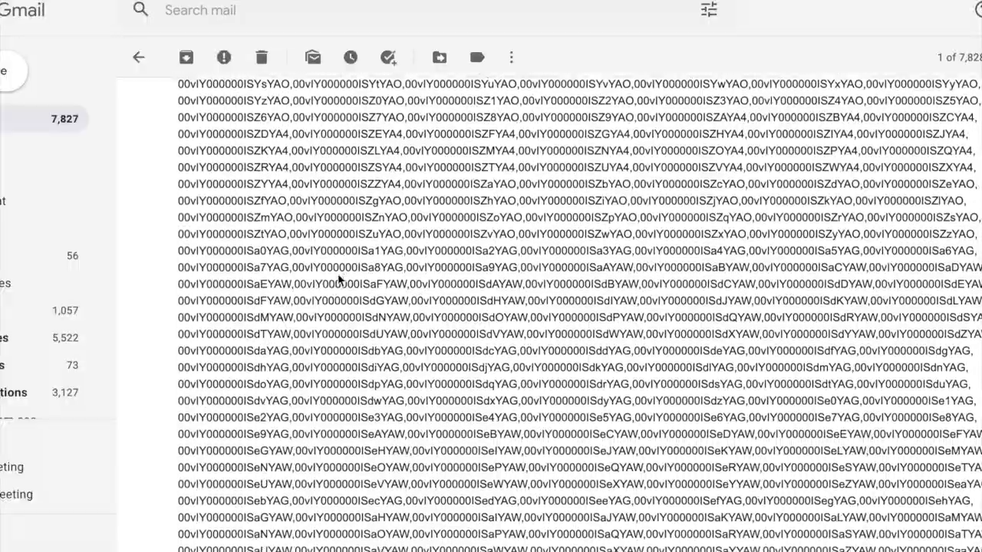
{"action": "scroll", "coordinate": [401, 321], "scroll_direction": "up", "scroll_amount": 10}
{"action": "scroll", "coordinate": [403, 326], "scroll_direction": "down", "scroll_amount": 10}
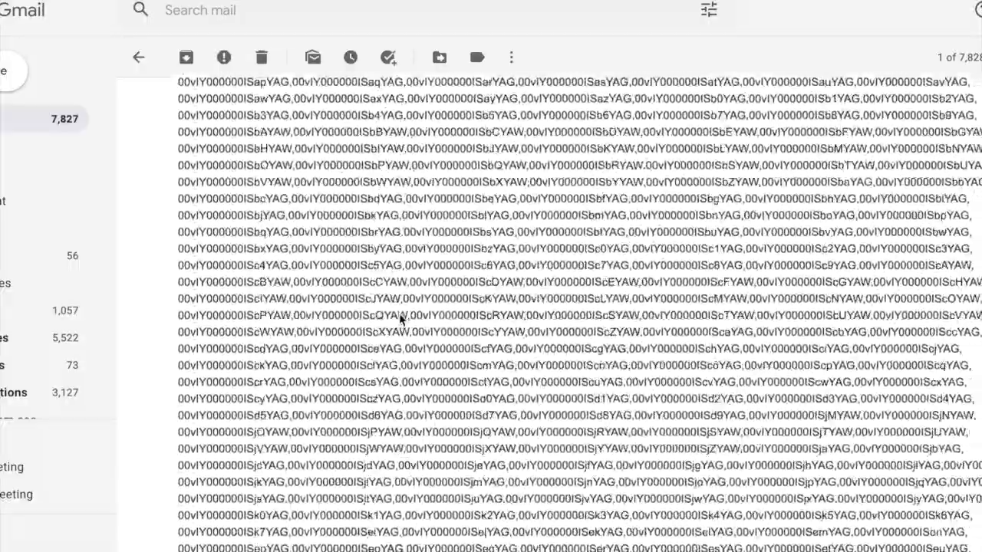
{"action": "scroll", "coordinate": [410, 349], "scroll_direction": "up", "scroll_amount": 10}
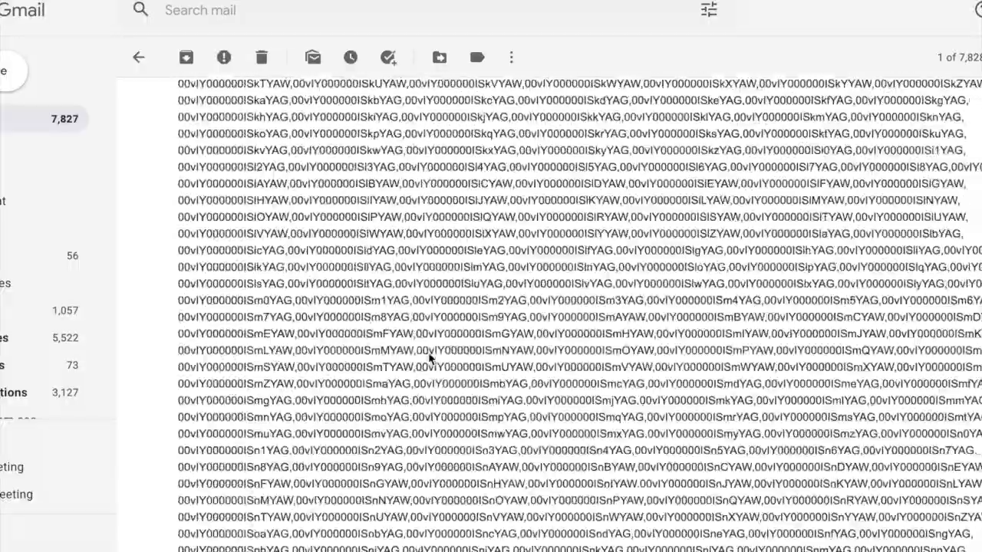
{"action": "scroll", "coordinate": [428, 352], "scroll_direction": "up", "scroll_amount": 15}
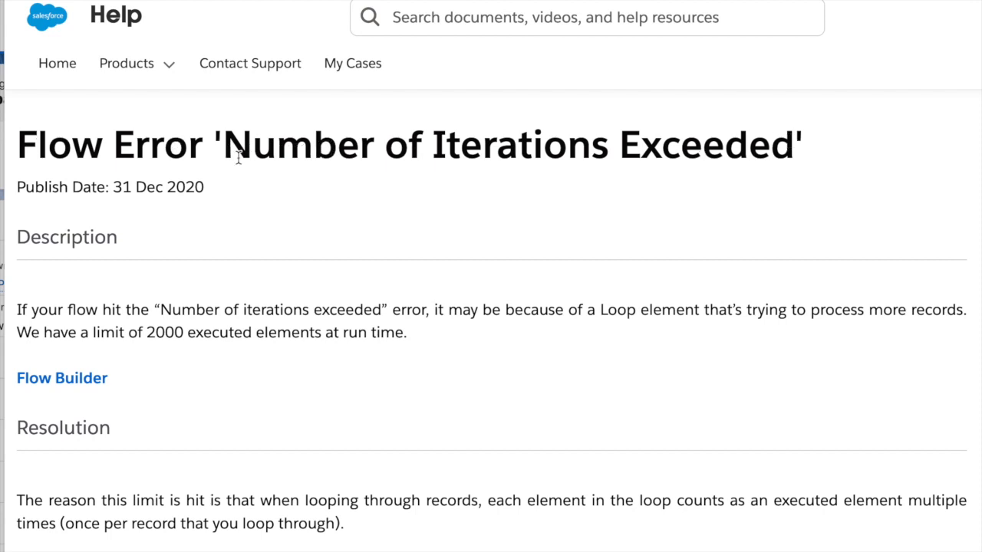
Read the Salesforce Help article on the 'Number of Iterations Exceeded' flow error and highlight "2000 executed elements" in its description.
{"action": "scroll", "coordinate": [230, 157], "scroll_direction": "down", "scroll_amount": 3}
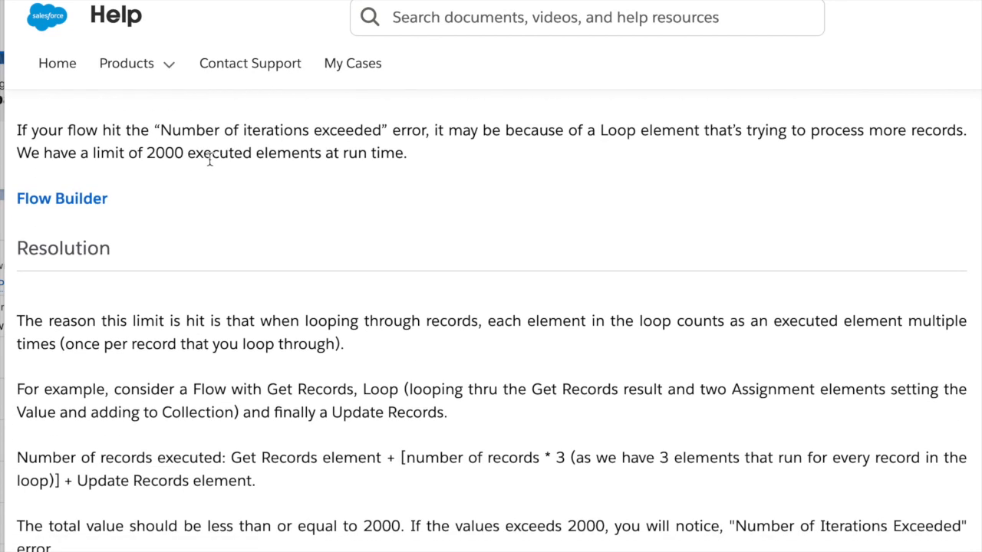
{"action": "double_click", "coordinate": [164, 152]}
{"action": "left_click", "coordinate": [311, 154]}
{"action": "left_click_drag", "start_coordinate": [319, 153], "coordinate": [147, 154]}
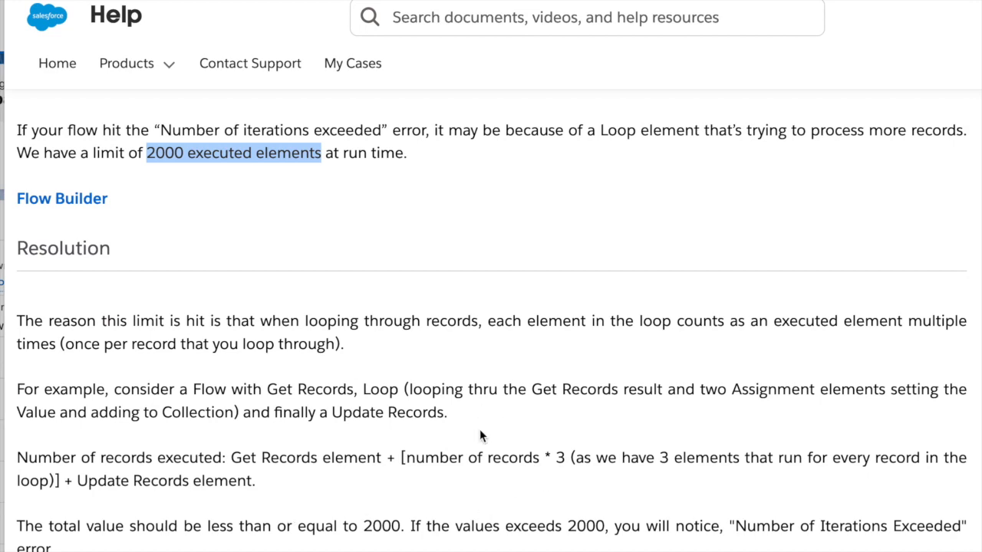
{"action": "scroll", "coordinate": [479, 435], "scroll_direction": "down", "scroll_amount": 1}
{"action": "scroll", "coordinate": [482, 435], "scroll_direction": "up", "scroll_amount": 3}
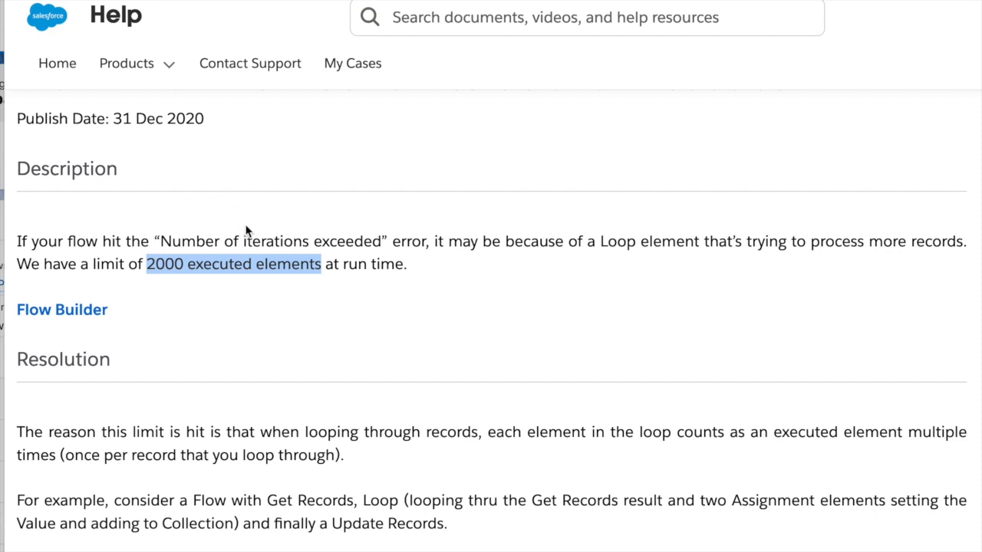
{"action": "double_click", "coordinate": [277, 265]}
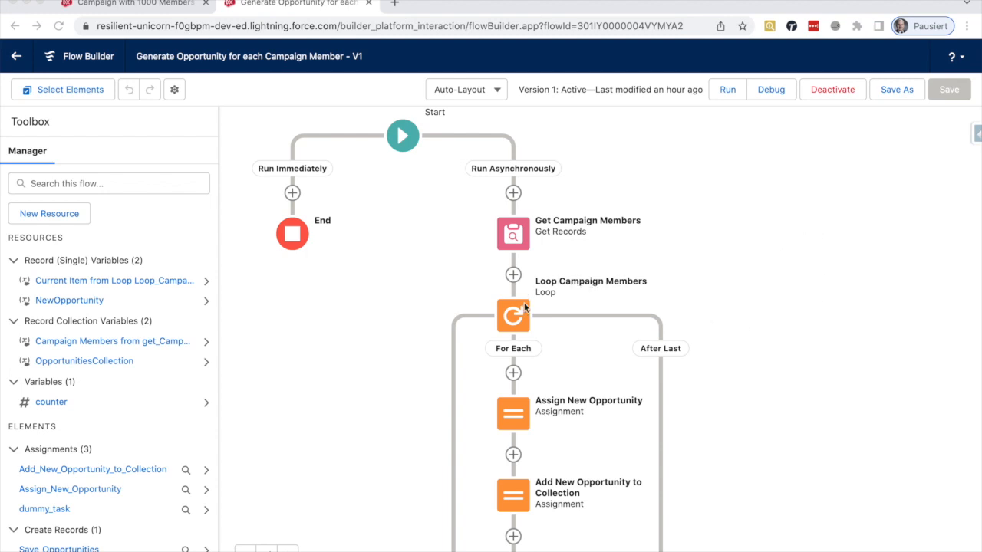
Examine the elements inside the Loop Campaign Members loop in Flow Builder and select the Assign New Opportunity assignment.
{"action": "scroll", "coordinate": [744, 341], "scroll_direction": "down", "scroll_amount": 1}
{"action": "scroll", "coordinate": [739, 343], "scroll_direction": "up", "scroll_amount": 1}
{"action": "left_click", "coordinate": [736, 342]}
{"action": "scroll", "coordinate": [732, 343], "scroll_direction": "down", "scroll_amount": 1}
{"action": "left_click_drag", "start_coordinate": [732, 343], "coordinate": [726, 237]}
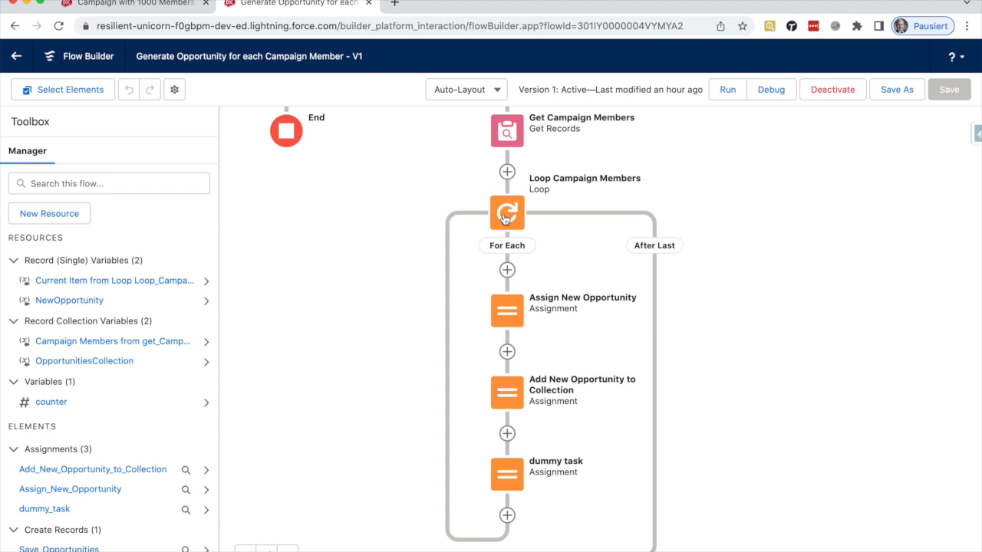
{"action": "left_click", "coordinate": [500, 306]}
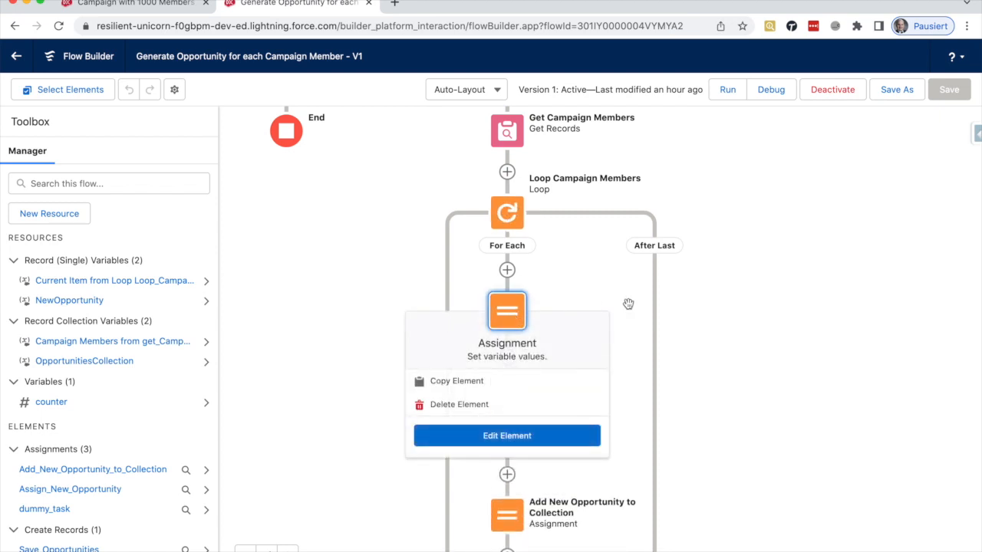
Switch to the "Actions to prevent Limit" notes in the text editor, highlight the summary and task list, and place the notes beside the flow.
{"action": "left_click", "coordinate": [727, 314]}
{"action": "left_click_drag", "start_coordinate": [706, 355], "coordinate": [701, 304]}
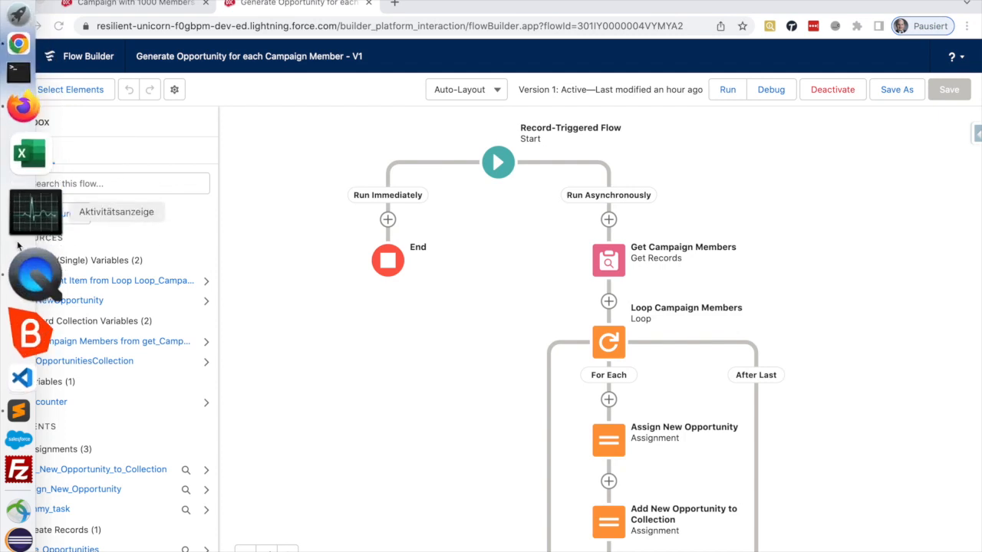
{"action": "left_click", "coordinate": [35, 351]}
{"action": "left_click", "coordinate": [368, 115]}
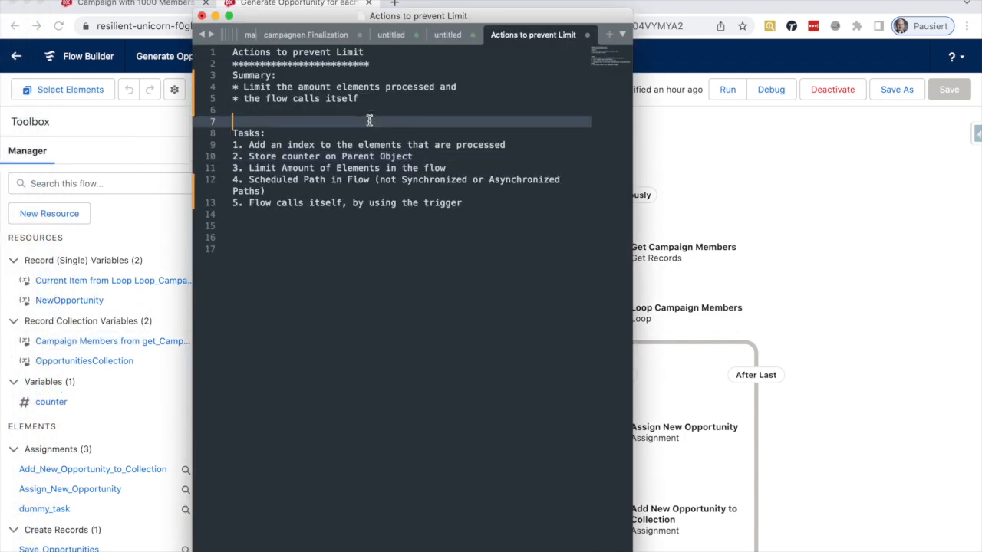
{"action": "left_click", "coordinate": [407, 98]}
{"action": "left_click_drag", "start_coordinate": [410, 99], "coordinate": [233, 85]}
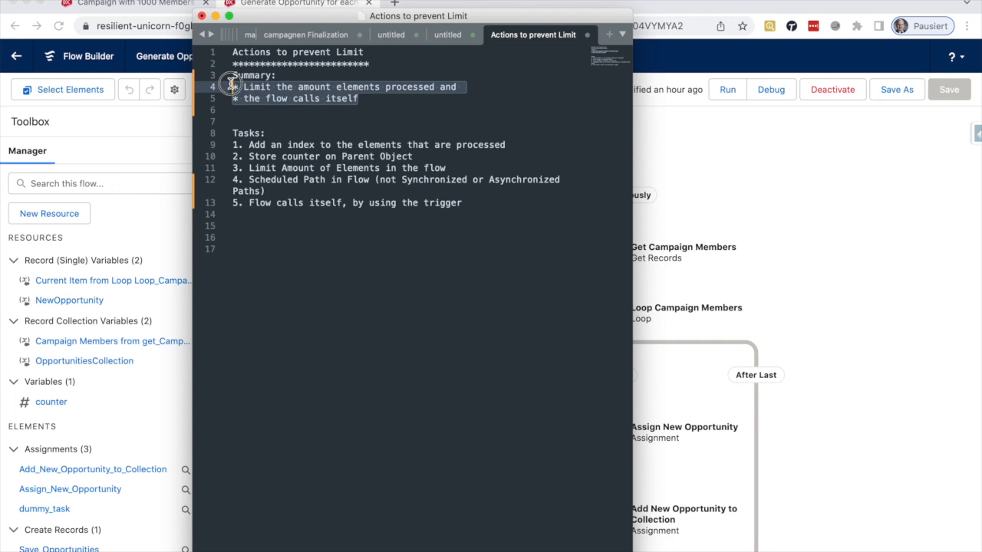
{"action": "left_click_drag", "start_coordinate": [280, 133], "coordinate": [309, 213]}
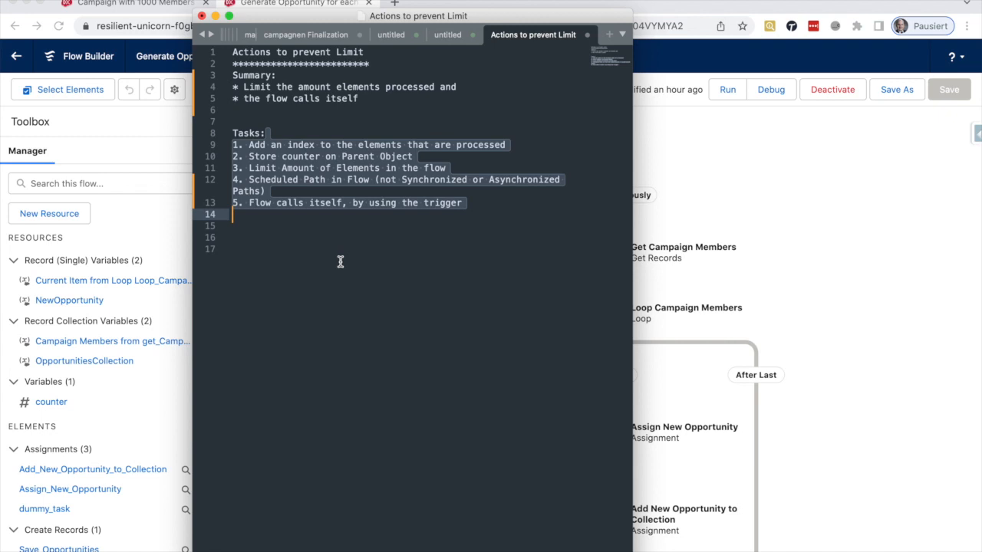
{"action": "left_click", "coordinate": [387, 98]}
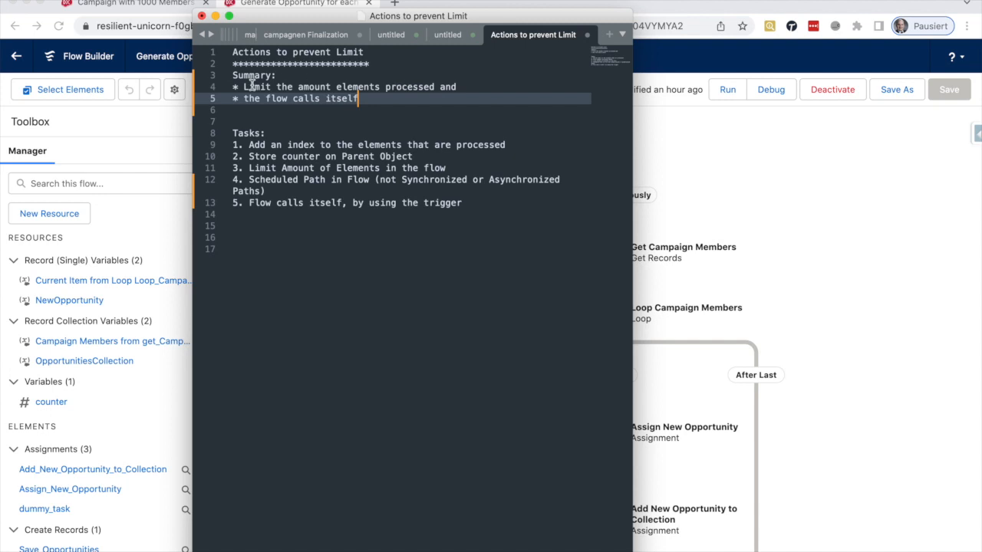
{"action": "left_click_drag", "start_coordinate": [399, 15], "coordinate": [229, 15]}
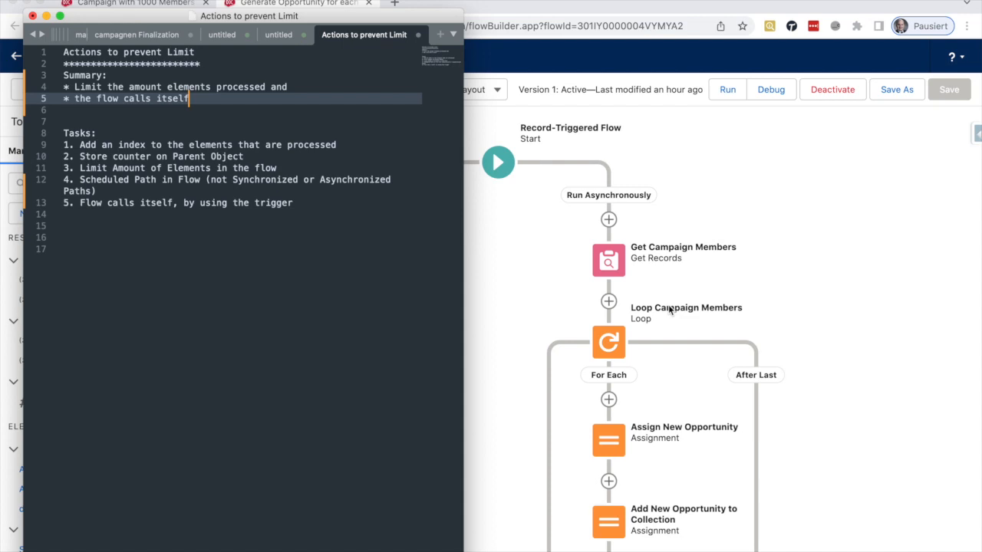
Highlight the tasks "Add an index to the elements that are processed" and "Store counter on Parent Object" in the notes.
{"action": "left_click", "coordinate": [193, 136]}
{"action": "left_click", "coordinate": [319, 145]}
{"action": "left_click", "coordinate": [366, 145]}
{"action": "left_click_drag", "start_coordinate": [366, 145], "coordinate": [80, 145]}
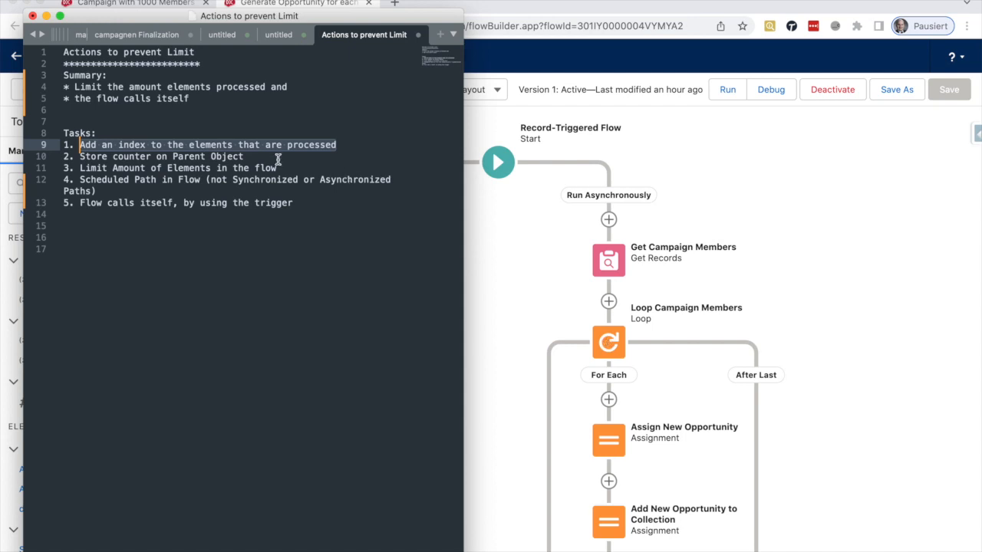
{"action": "left_click", "coordinate": [161, 145]}
{"action": "left_click_drag", "start_coordinate": [251, 157], "coordinate": [79, 157]}
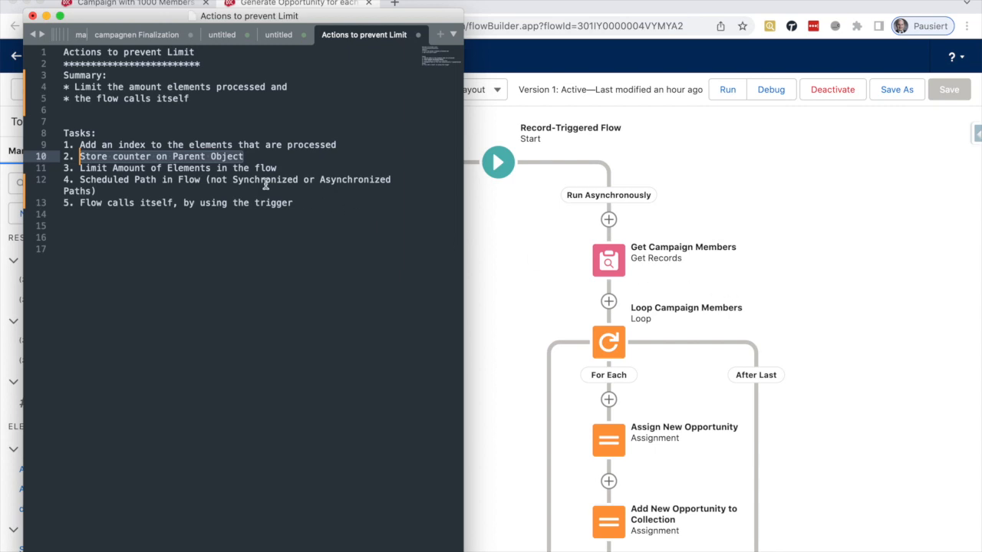
Check the Contacts in Campaign field on the "Campaign with 1000 Members" record and return to the flow and the notes.
{"action": "left_click", "coordinate": [126, 5]}
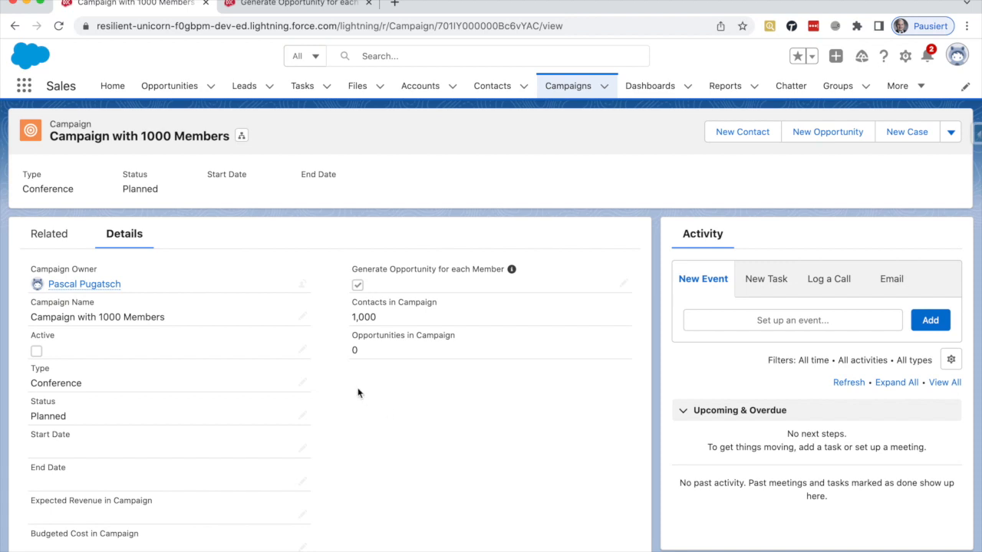
{"action": "left_click_drag", "start_coordinate": [381, 320], "coordinate": [346, 317]}
{"action": "key", "text": "super+Tab"}
{"action": "left_click", "coordinate": [282, 3]}
{"action": "key", "text": "super+Tab"}
Highlight the task "Limit Amount of Elements in the flow" and compare the Scheduled Path task with the flow's Run Asynchronously path.
{"action": "left_click", "coordinate": [116, 169]}
{"action": "left_click_drag", "start_coordinate": [279, 168], "coordinate": [80, 168]}
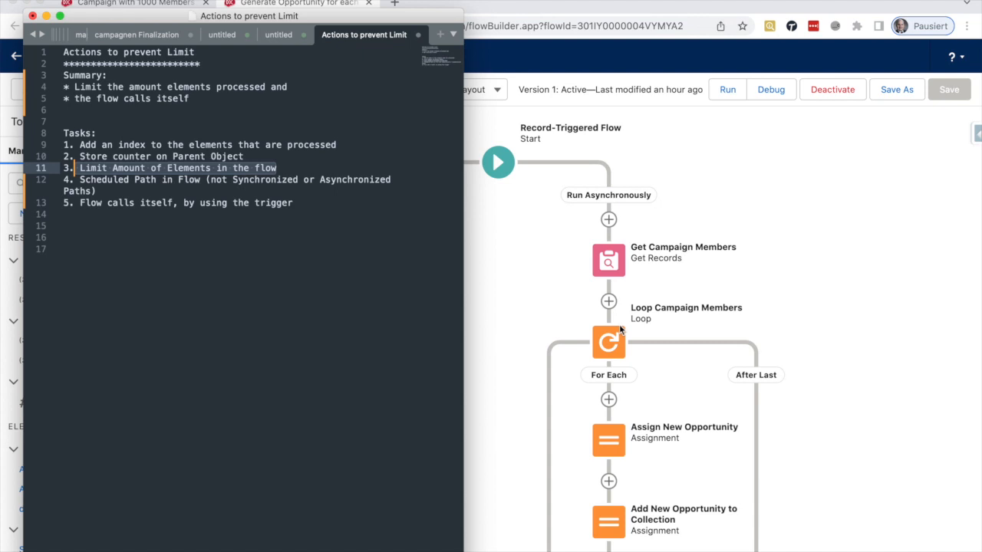
{"action": "left_click", "coordinate": [162, 189]}
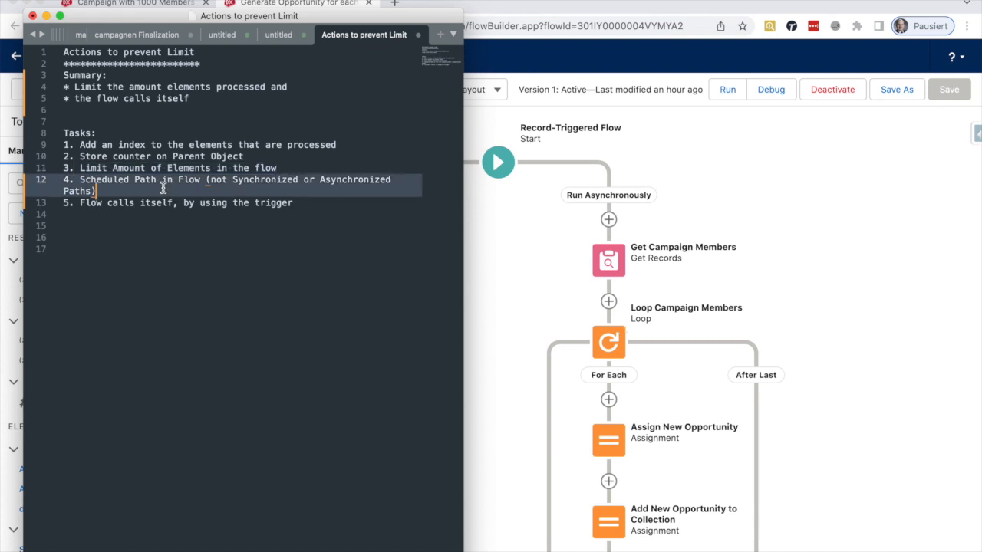
{"action": "left_click", "coordinate": [711, 172]}
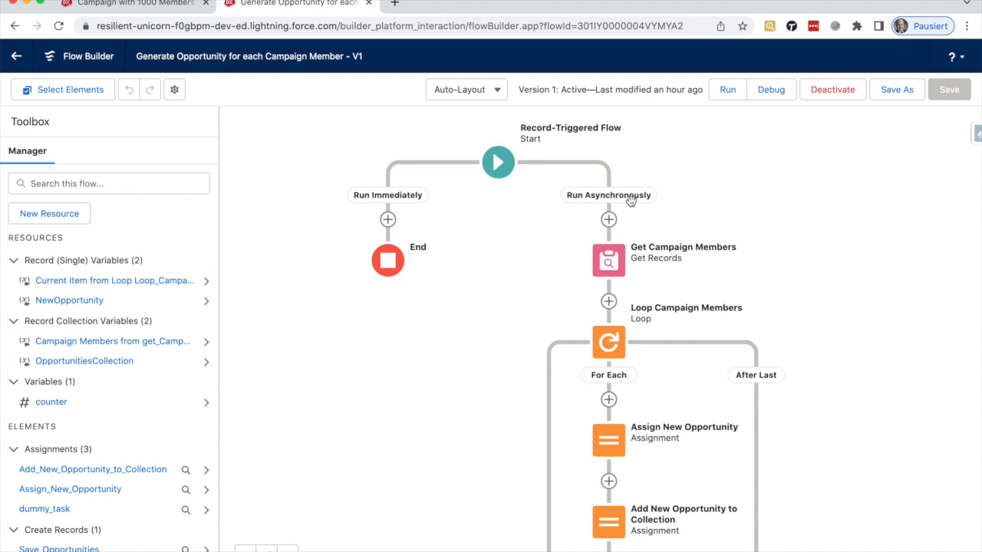
{"action": "key", "text": "super+Tab"}
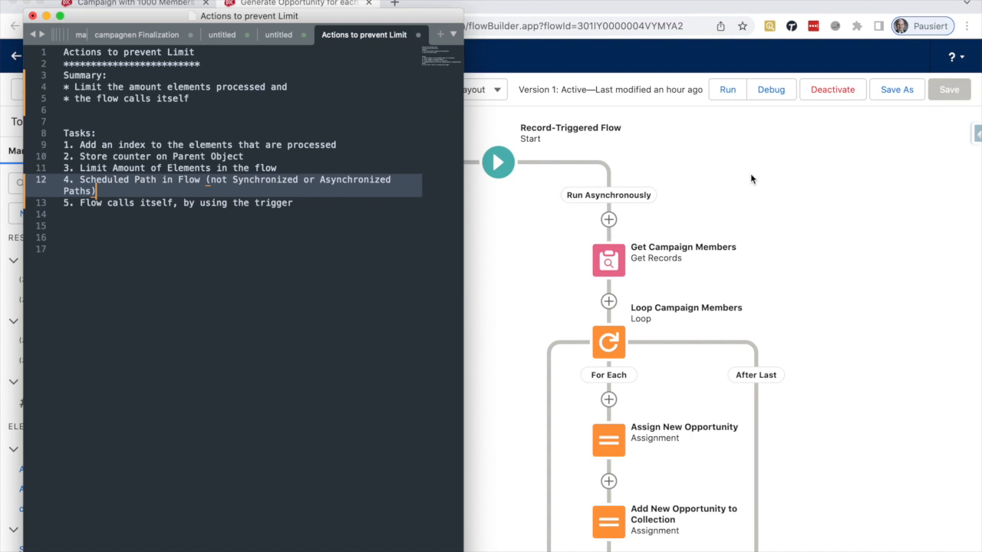
{"action": "left_click", "coordinate": [372, 209]}
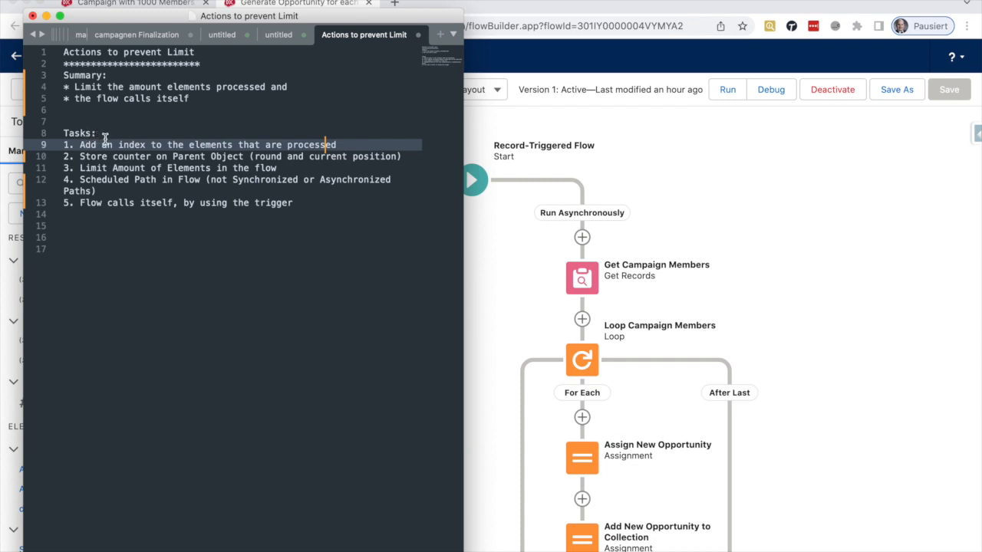
Highlight "index" and "elements" in the first task and view the index field on a campaign member record.
{"action": "double_click", "coordinate": [125, 146]}
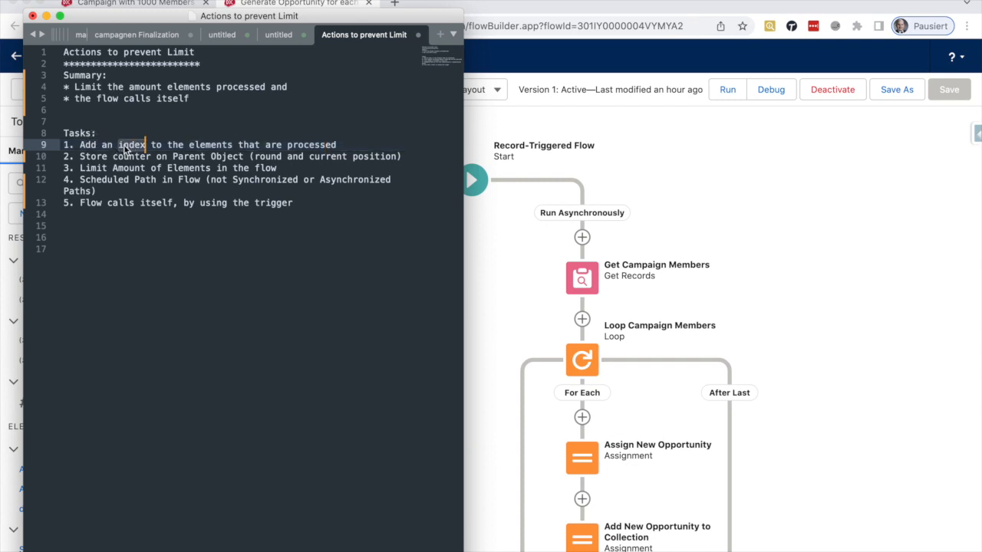
{"action": "double_click", "coordinate": [219, 146]}
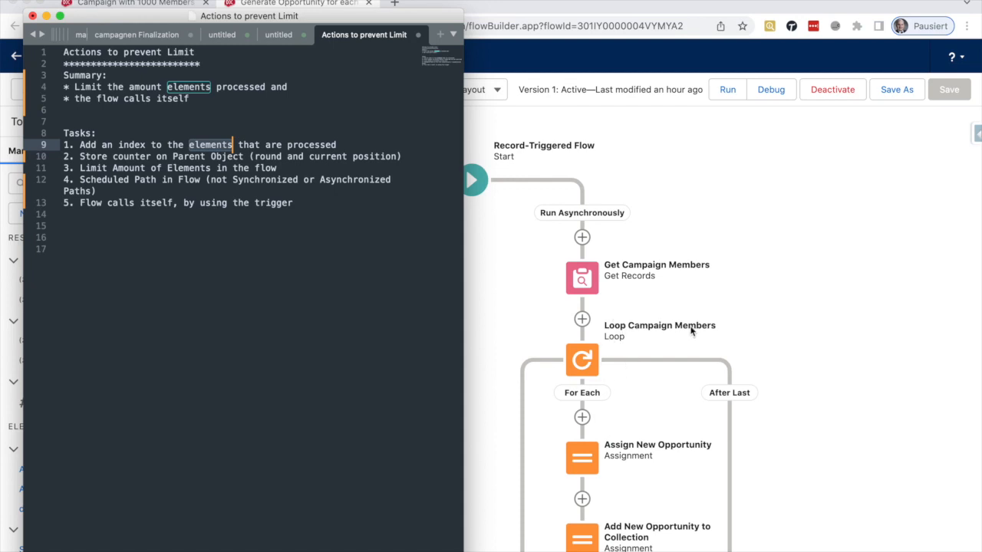
{"action": "left_click", "coordinate": [173, 5]}
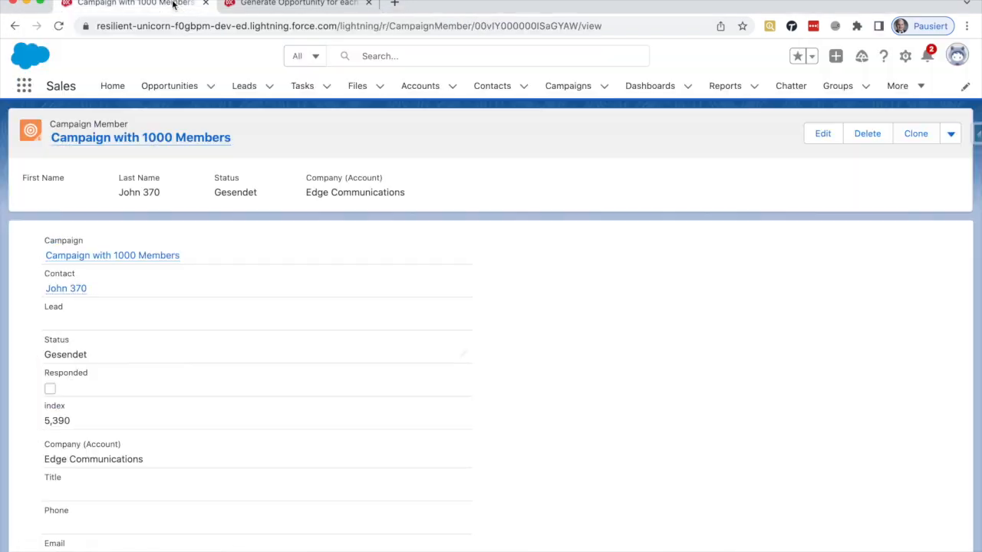
Find the Campaign Member object in the Object Manager using the search term "camp" and open its Fields & Relationships.
{"action": "left_click", "coordinate": [905, 56]}
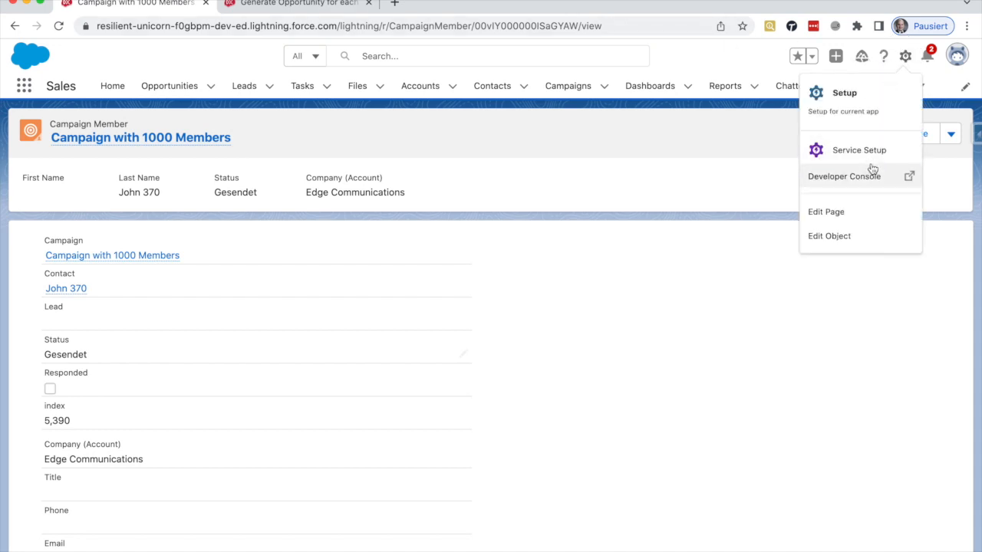
{"action": "left_click", "coordinate": [847, 236]}
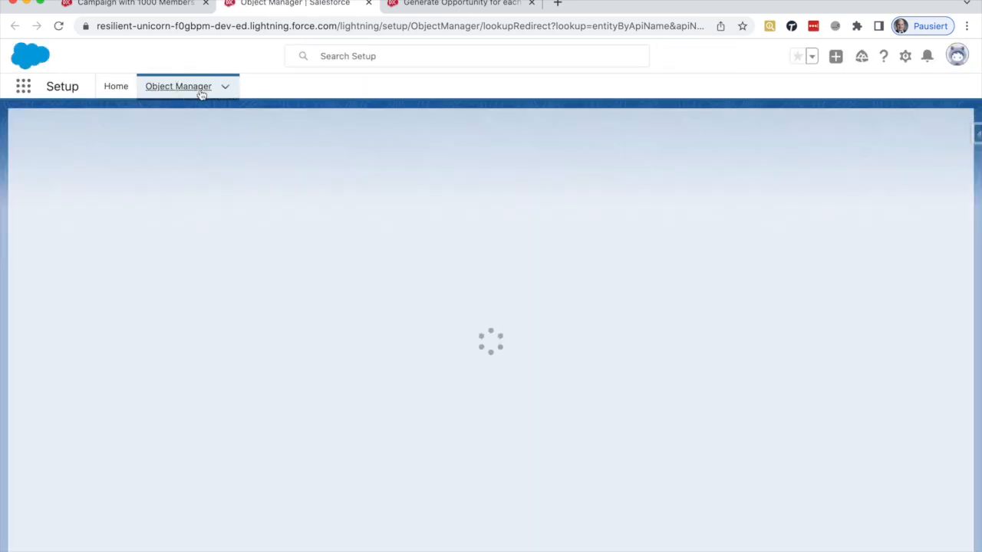
{"action": "left_click", "coordinate": [201, 93]}
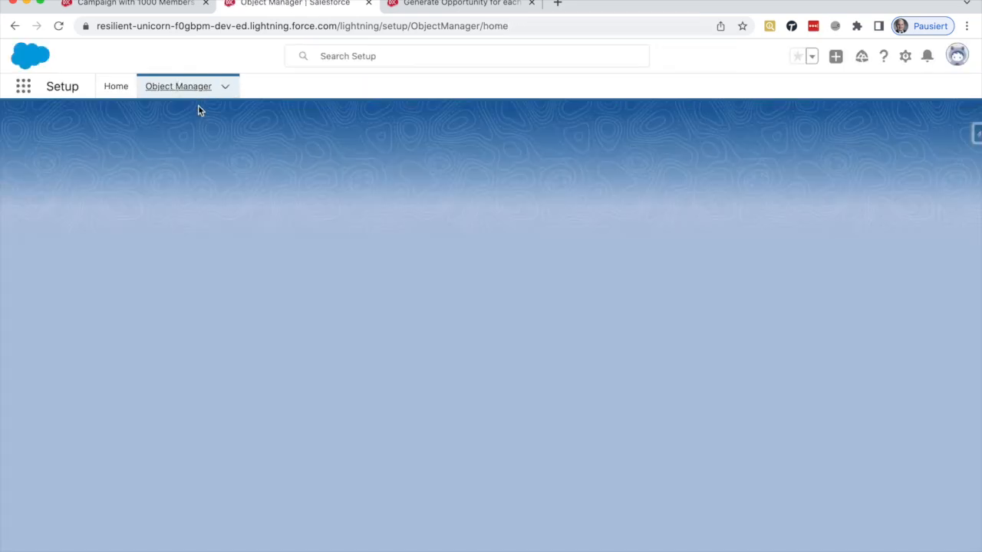
{"action": "left_click", "coordinate": [736, 131]}
{"action": "type", "text": "camoa"}
{"action": "key", "text": "BackSpace"}
{"action": "key", "text": "BackSpace"}
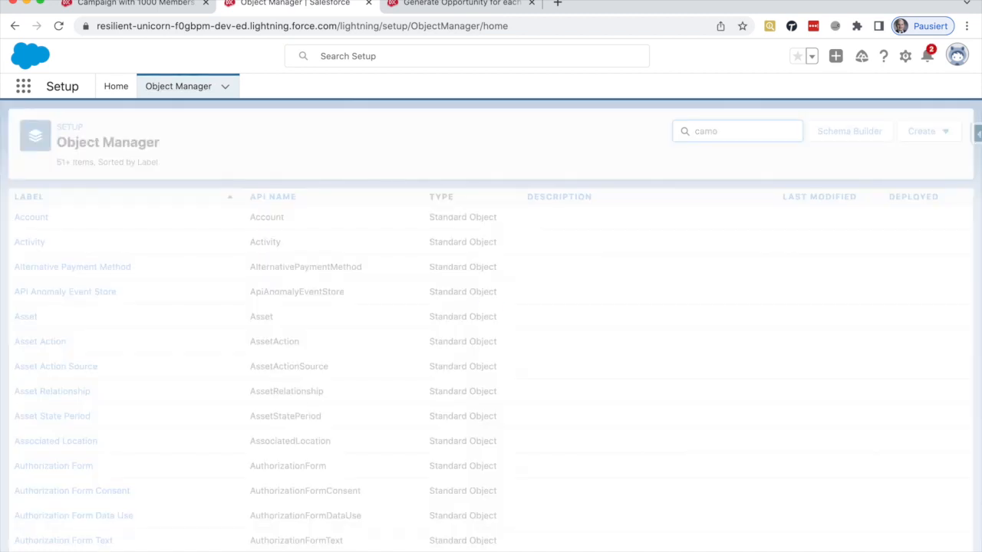
{"action": "type", "text": "p"}
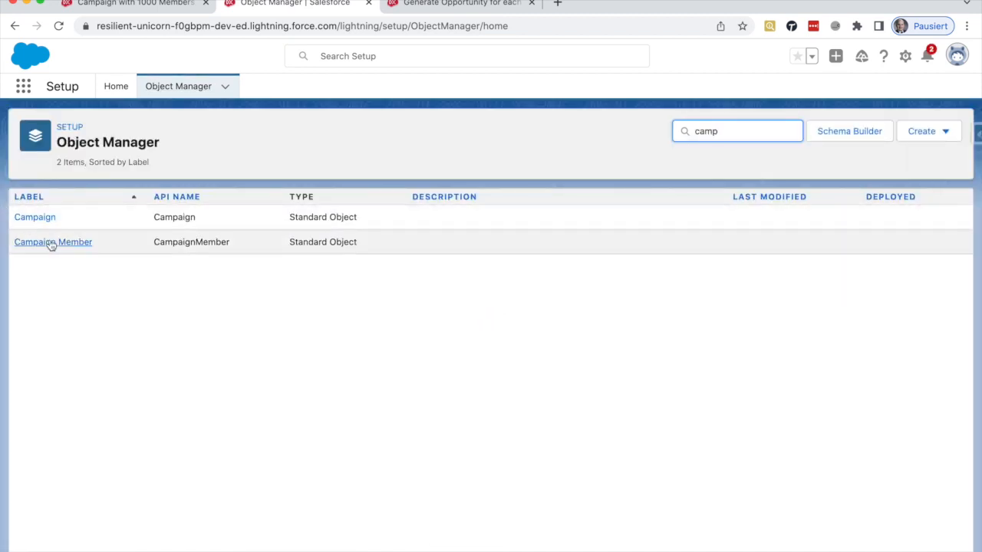
{"action": "left_click", "coordinate": [52, 243]}
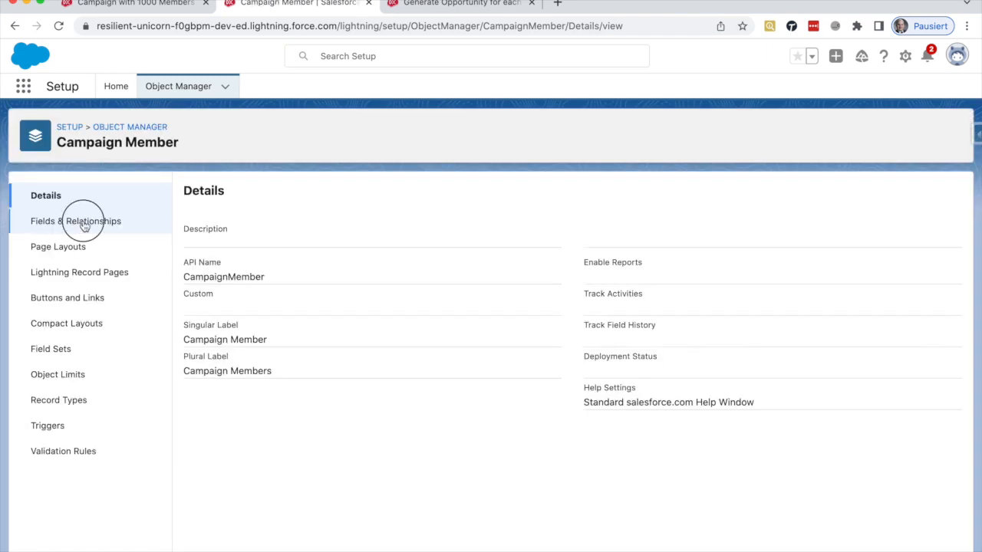
{"action": "left_click", "coordinate": [79, 224]}
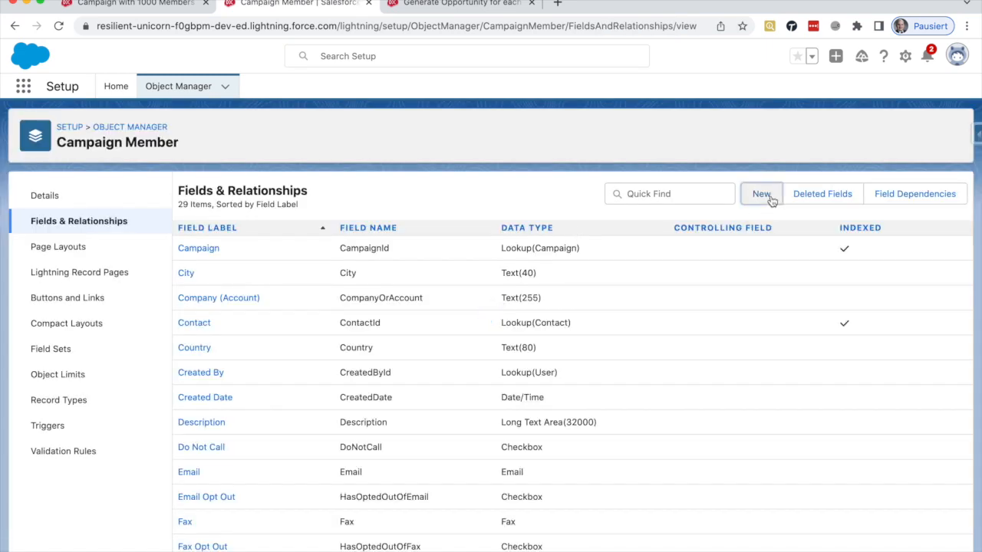
Create a new Auto Number custom field on Campaign Member with the label and name indexAutonumber.
{"action": "left_click", "coordinate": [767, 197]}
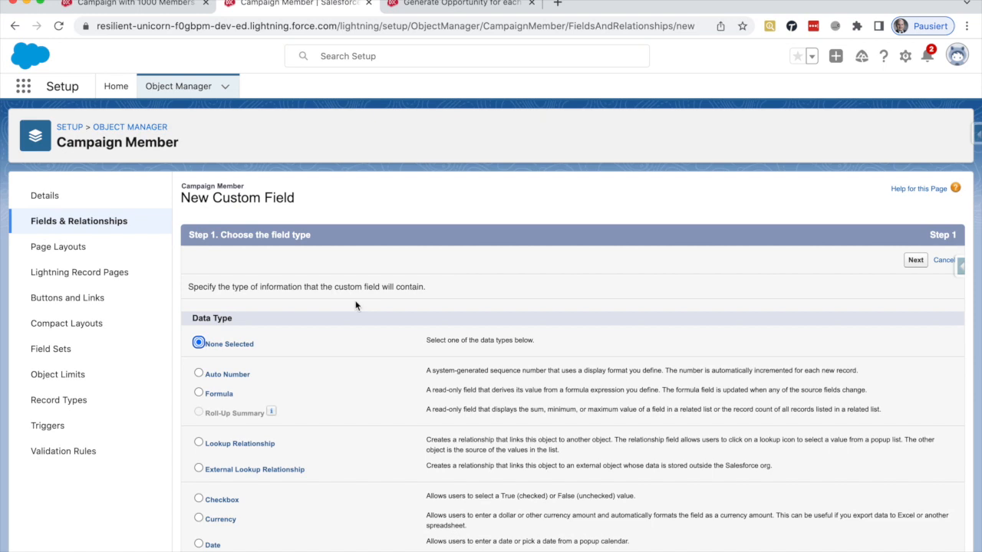
{"action": "left_click", "coordinate": [239, 375]}
{"action": "left_click", "coordinate": [915, 260]}
{"action": "left_click", "coordinate": [376, 290]}
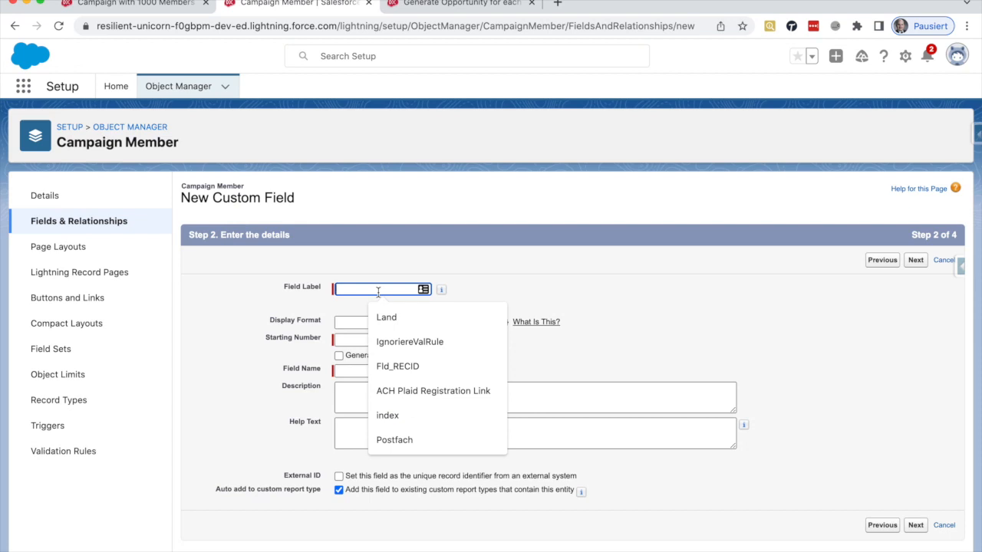
{"action": "type", "text": "in"}
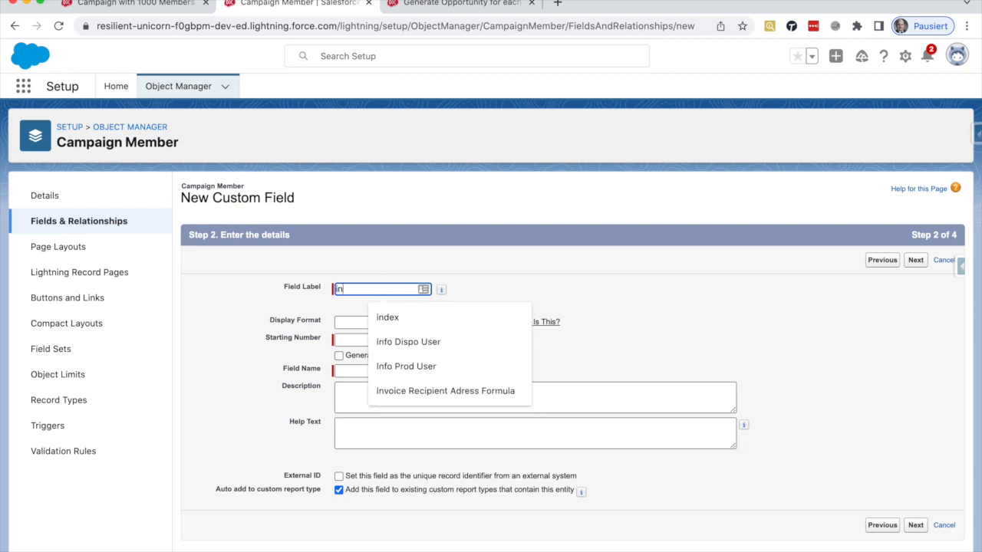
{"action": "type", "text": "dexAutonumber"}
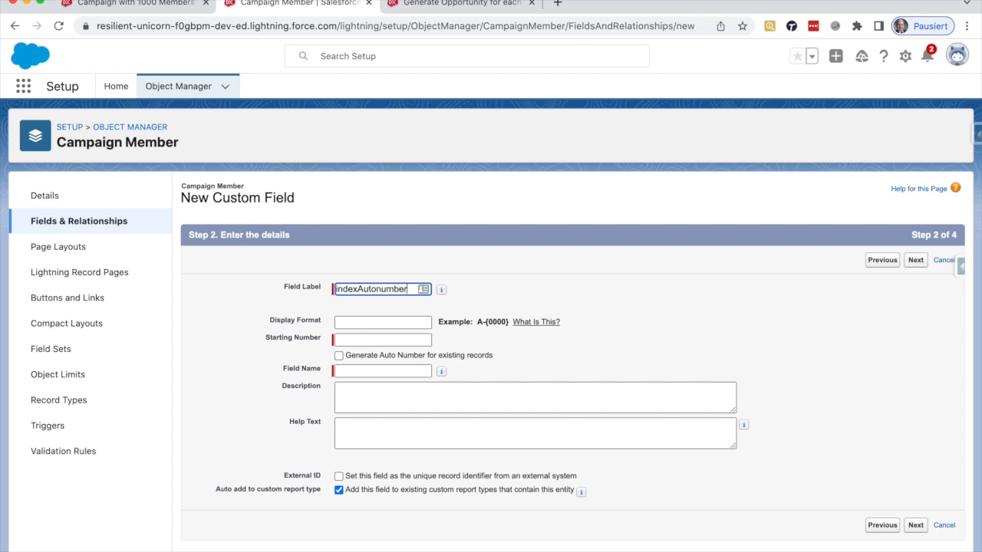
{"action": "key", "text": "Tab"}
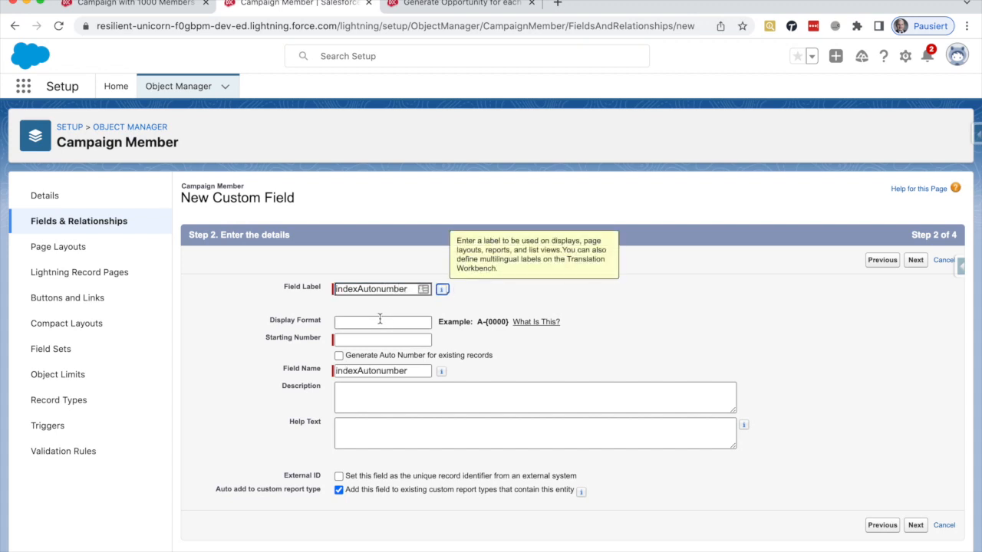
Set the field's display format to {0} and starting number to 1, with auto numbers generated for existing records.
{"action": "left_click", "coordinate": [491, 321]}
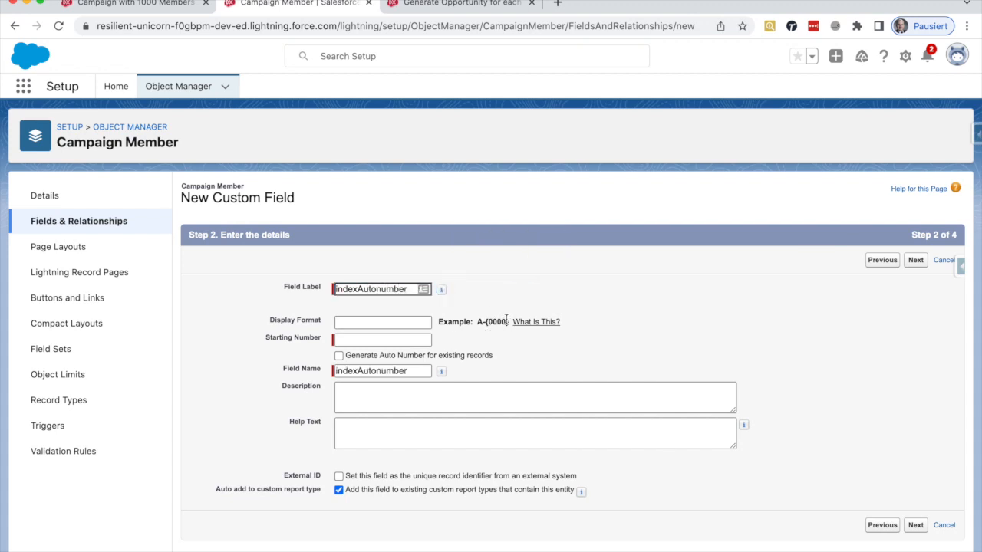
{"action": "left_click_drag", "start_coordinate": [508, 322], "coordinate": [484, 322]}
{"action": "key", "text": "ctrl+c"}
{"action": "left_click", "coordinate": [406, 321]}
{"action": "key", "text": "ctrl+v"}
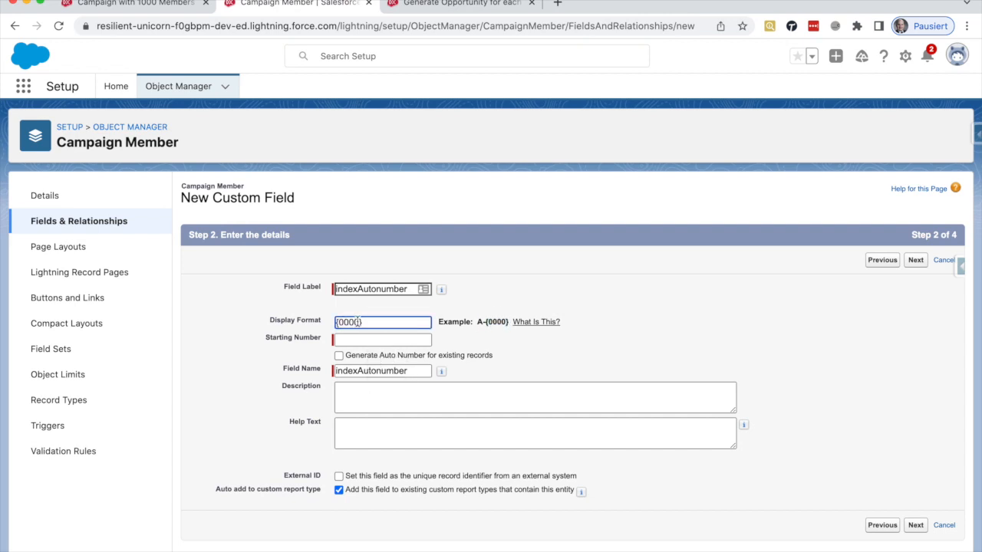
{"action": "key", "text": "Left"}
{"action": "key", "text": "BackSpace"}
{"action": "key", "text": "BackSpace"}
{"action": "key", "text": "BackSpace"}
{"action": "left_click", "coordinate": [405, 341]}
{"action": "type", "text": "1"}
{"action": "left_click", "coordinate": [417, 355]}
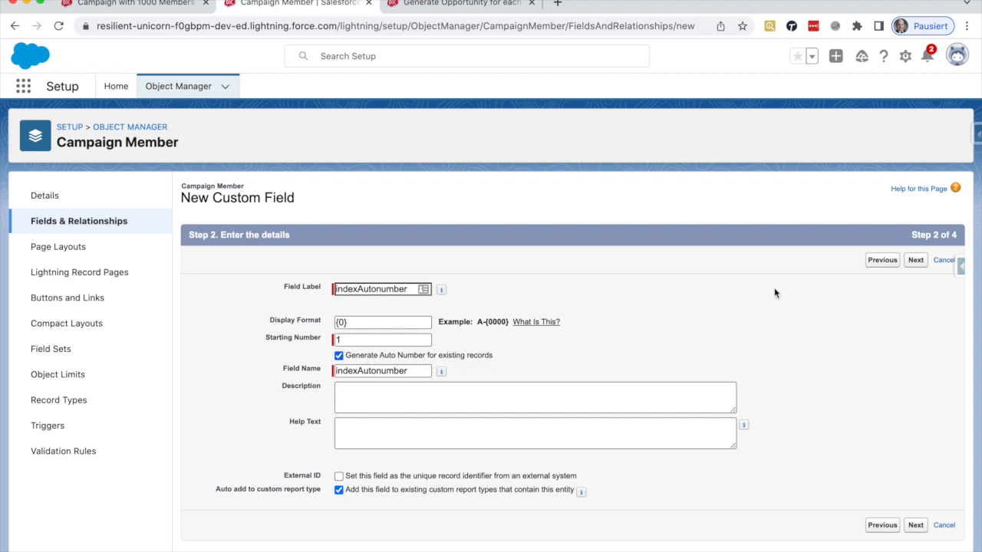
Accept the default field-level security and Campaign Member Page Layout, and save the field while starting another new one.
{"action": "left_click", "coordinate": [911, 263]}
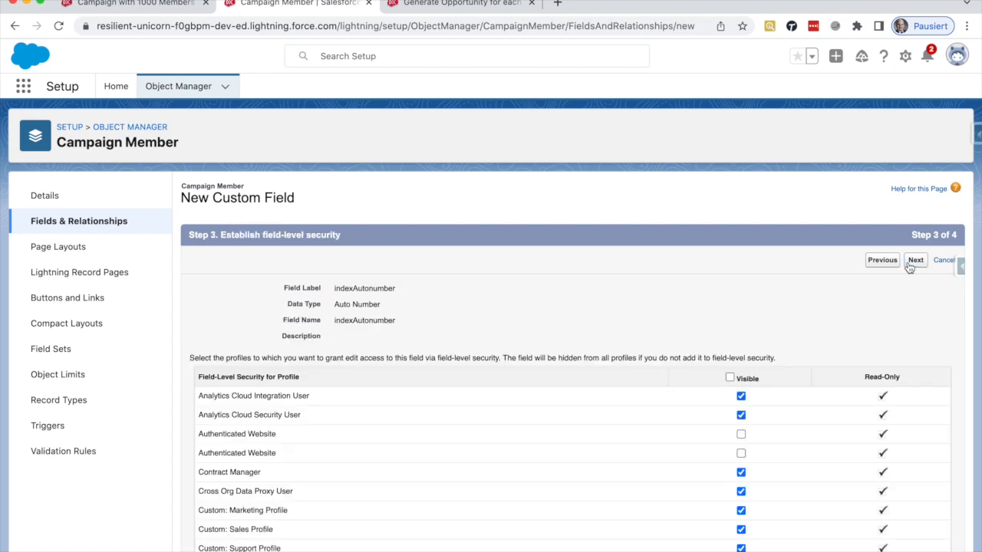
{"action": "left_click", "coordinate": [910, 264]}
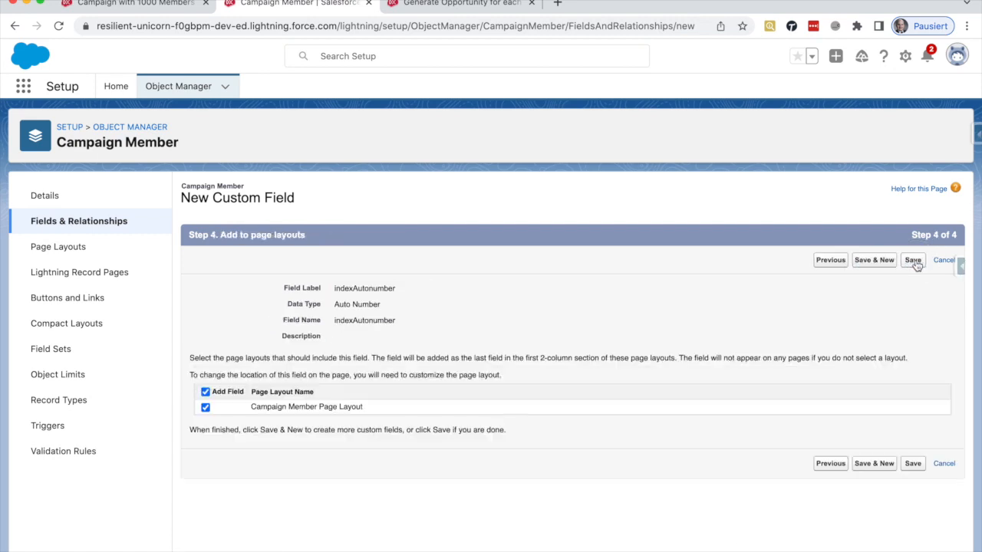
{"action": "left_click", "coordinate": [892, 261]}
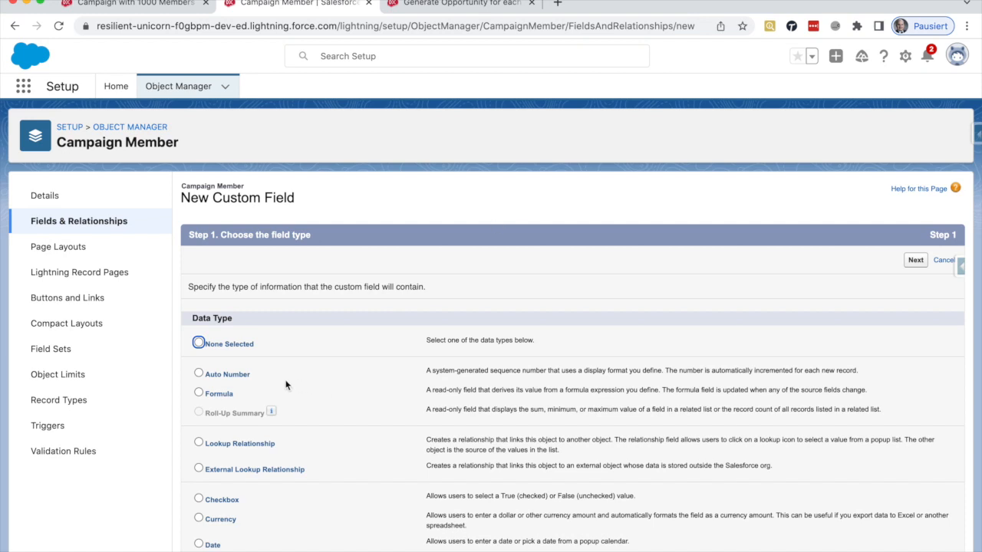
Set up the new Campaign Member field as a Formula with label and name index, returning a Number with 0 decimal places.
{"action": "left_click", "coordinate": [219, 394]}
{"action": "left_click", "coordinate": [915, 262]}
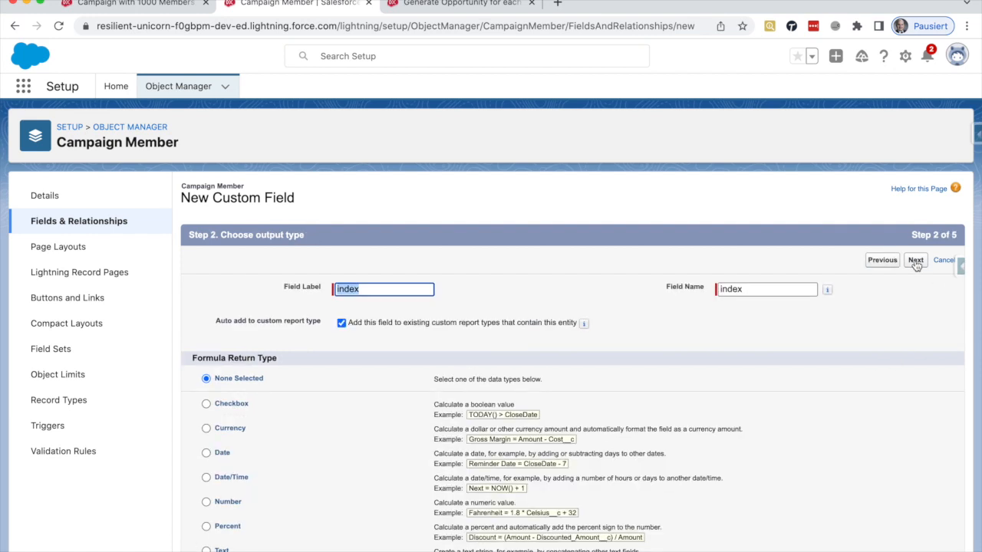
{"action": "left_click", "coordinate": [383, 290]}
{"action": "key", "text": "Tab"}
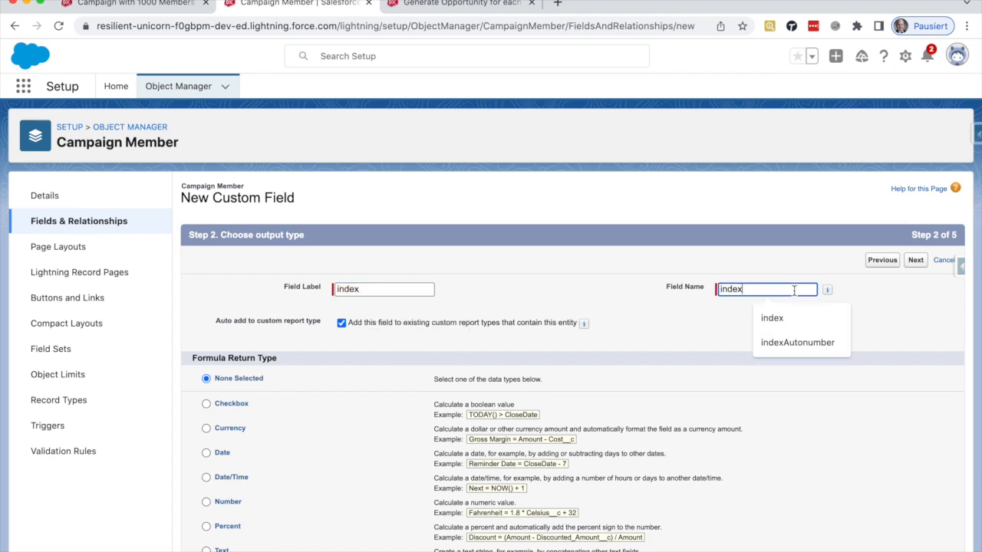
{"action": "scroll", "coordinate": [517, 350], "scroll_direction": "down", "scroll_amount": 2}
{"action": "left_click", "coordinate": [229, 416]}
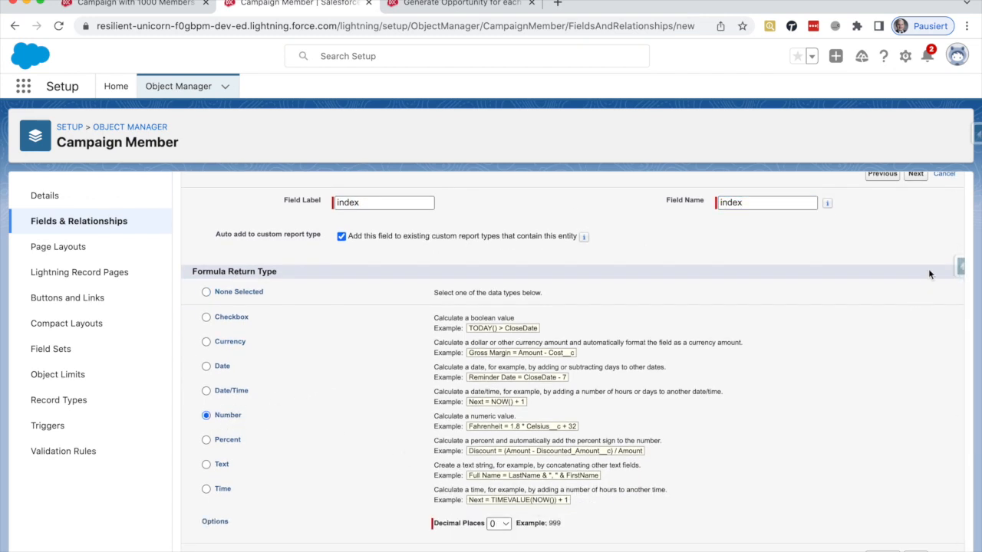
{"action": "scroll", "coordinate": [928, 268], "scroll_direction": "up", "scroll_amount": 2}
{"action": "left_click", "coordinate": [915, 260]}
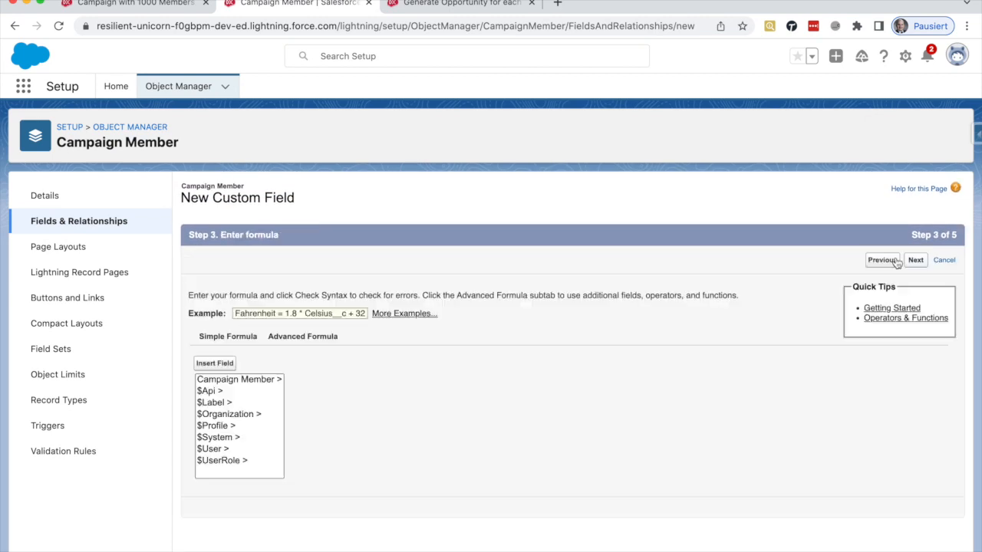
Insert the Campaign Member field indexAutonumber into the index formula.
{"action": "left_click", "coordinate": [216, 363]}
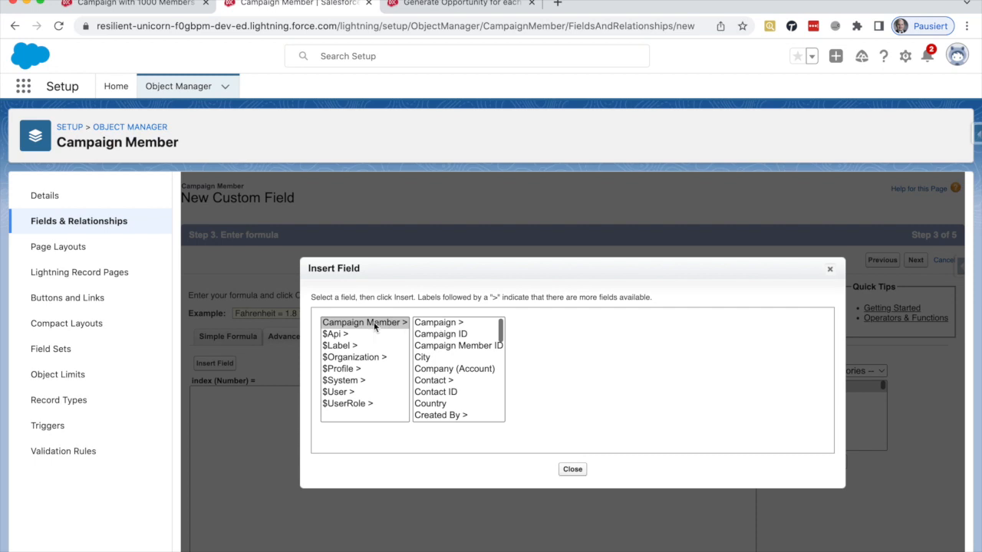
{"action": "left_click", "coordinate": [422, 338]}
{"action": "key", "text": "i"}
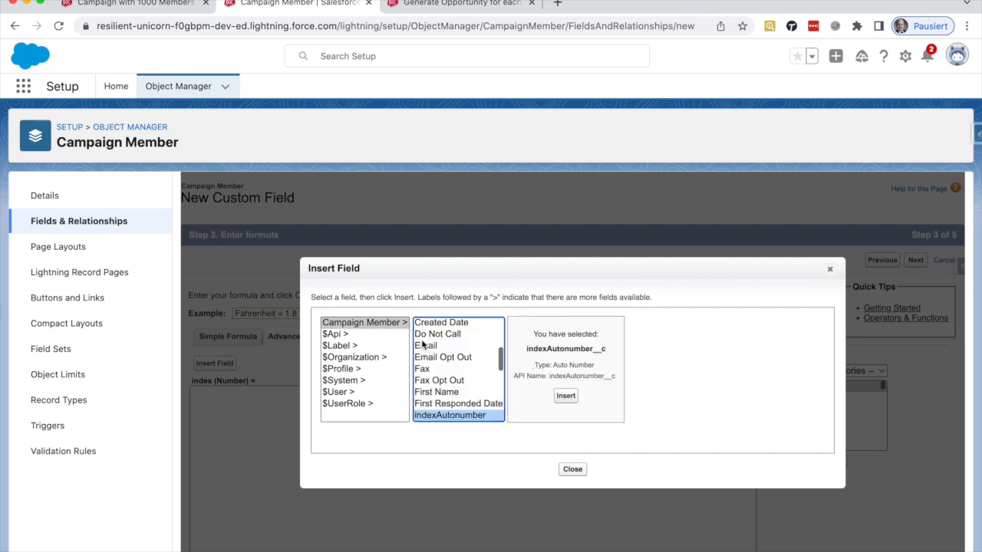
{"action": "scroll", "coordinate": [458, 361], "scroll_direction": "down", "scroll_amount": 2}
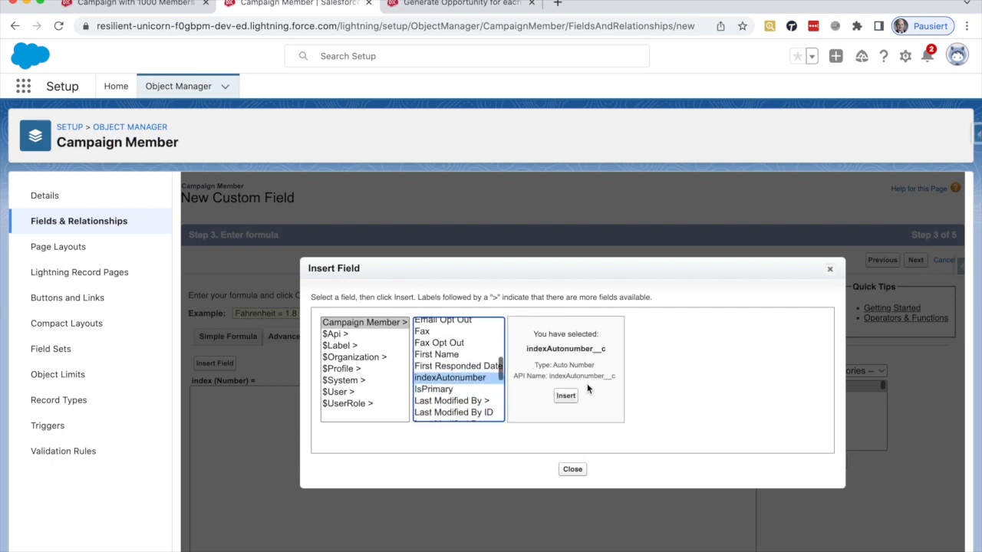
{"action": "left_click", "coordinate": [566, 395]}
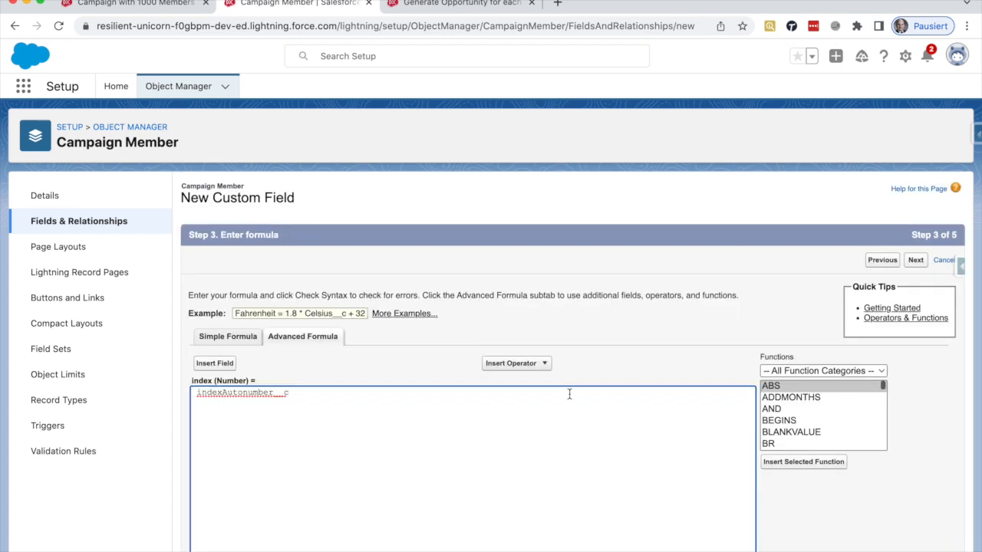
Wrap the inserted field in the VALUE function so the formula reads VALUE(indexAutonumber__c ).
{"action": "left_click_drag", "start_coordinate": [191, 396], "coordinate": [198, 393]}
{"action": "left_click", "coordinate": [194, 393]}
{"action": "type", "text": "VALUE "}
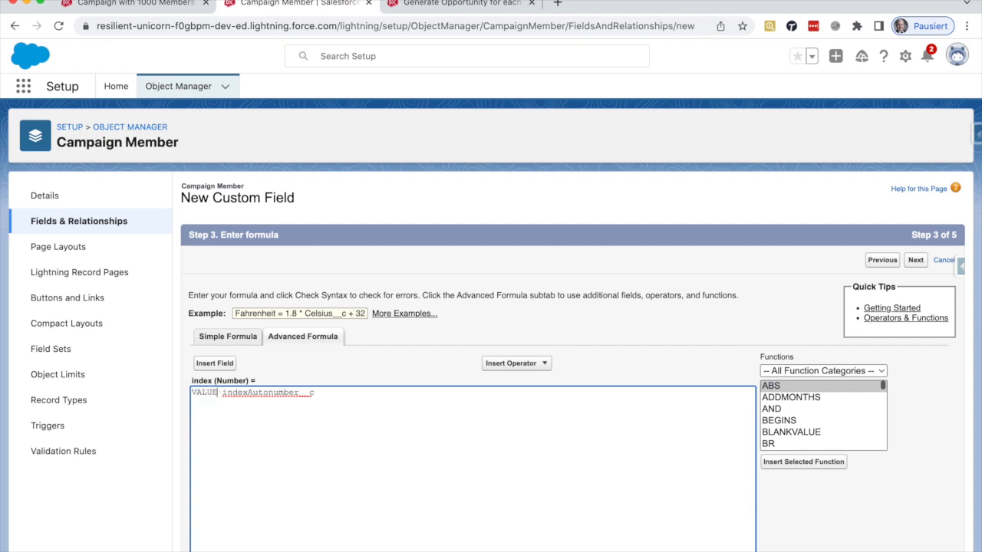
{"action": "type", "text": "("}
{"action": "key", "text": "Delete"}
{"action": "left_click", "coordinate": [335, 394]}
Accept the index formula without a description or help text and keep the default field-level security.
{"action": "scroll", "coordinate": [444, 342], "scroll_direction": "down", "scroll_amount": 1}
{"action": "scroll", "coordinate": [444, 346], "scroll_direction": "down", "scroll_amount": 5}
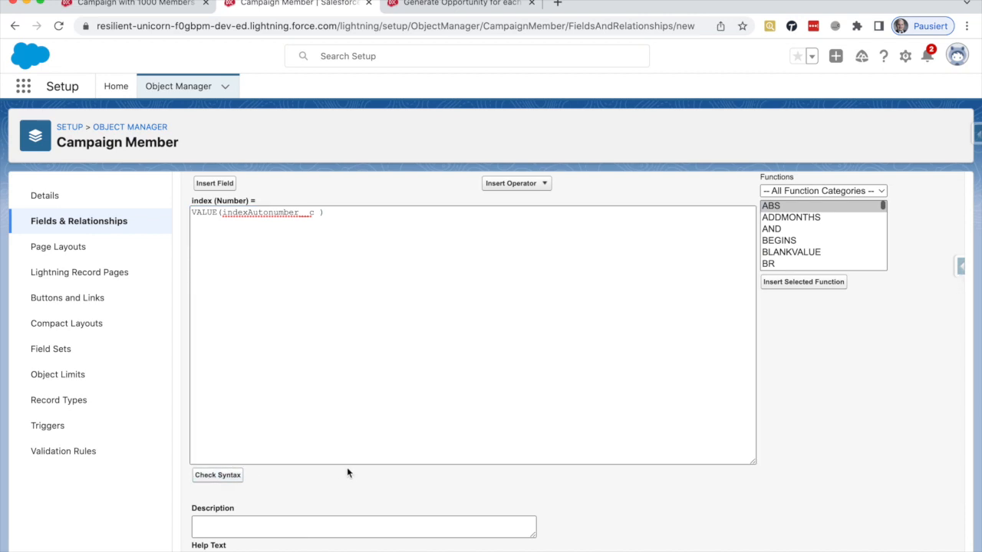
{"action": "scroll", "coordinate": [353, 441], "scroll_direction": "down", "scroll_amount": 5}
{"action": "scroll", "coordinate": [622, 394], "scroll_direction": "up", "scroll_amount": 10}
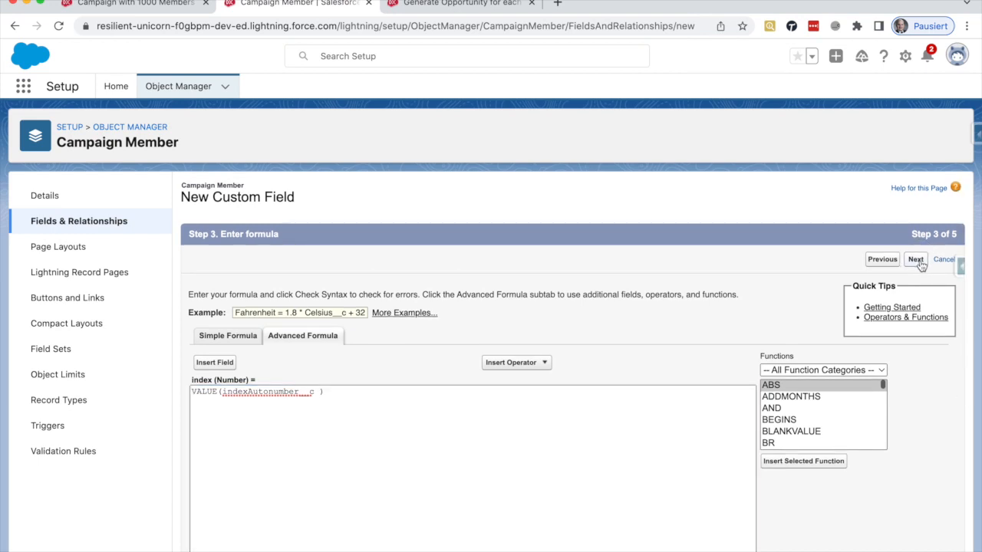
{"action": "left_click", "coordinate": [917, 260]}
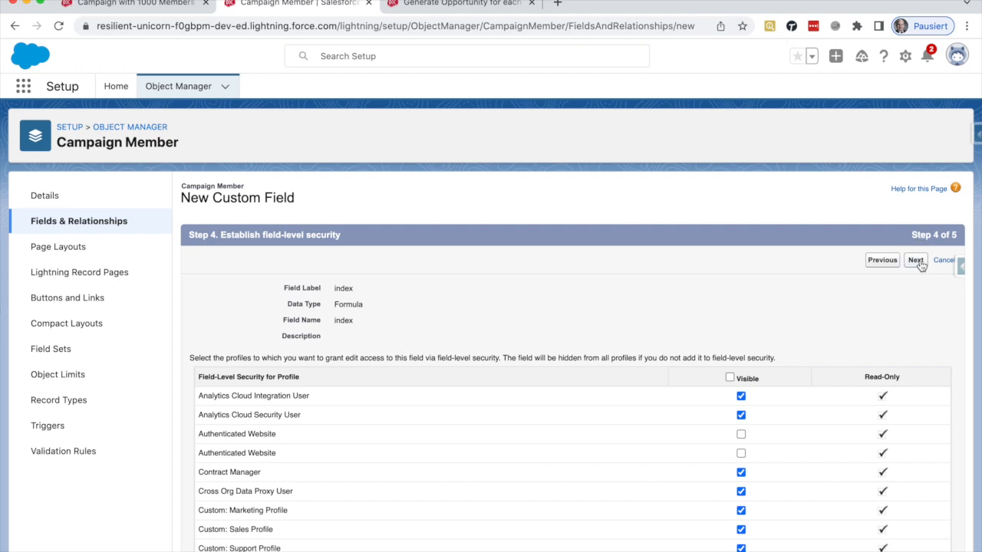
{"action": "left_click", "coordinate": [917, 261]}
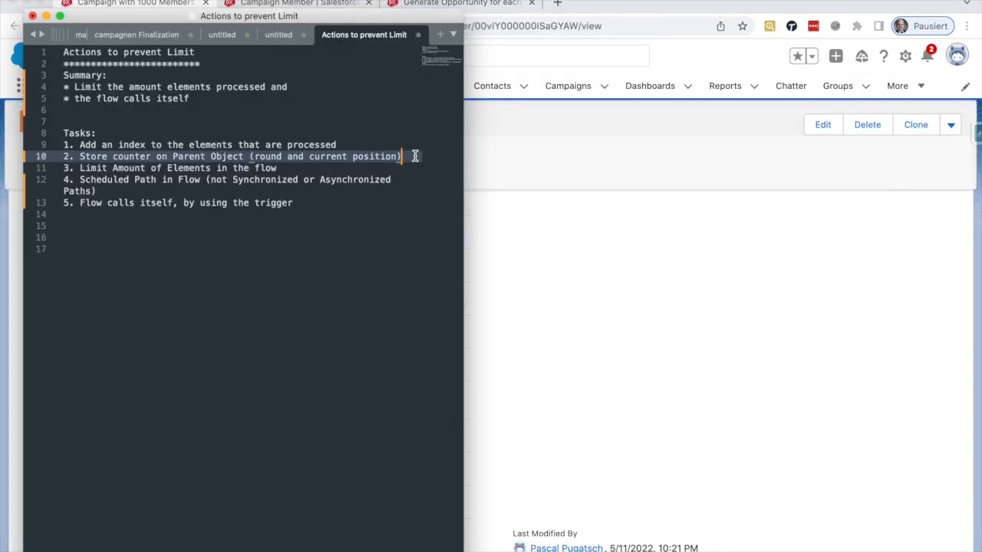
Review task 2 in the Sublime Text notes, about storing the round and current position counter on the parent object.
{"action": "left_click_drag", "start_coordinate": [407, 154], "coordinate": [80, 155]}
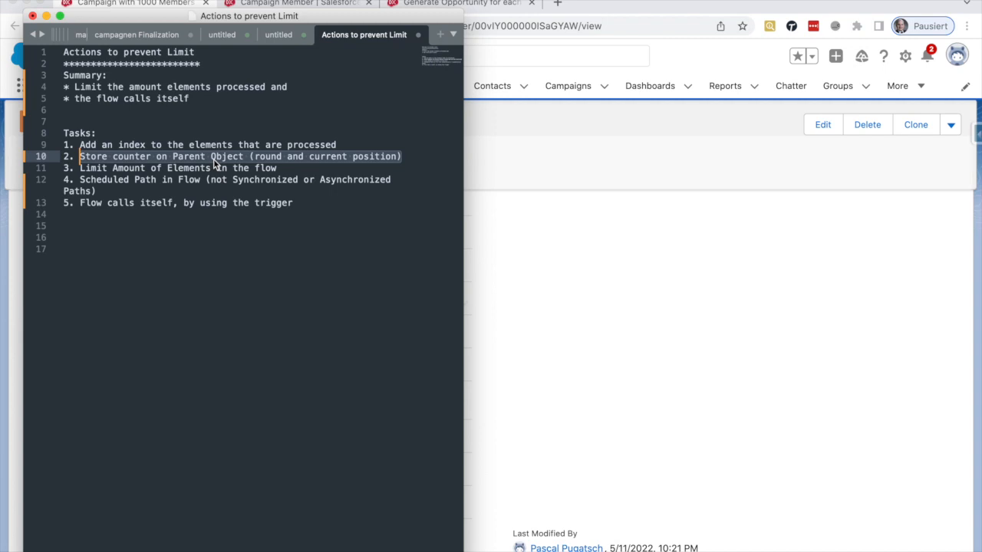
{"action": "left_click", "coordinate": [256, 157]}
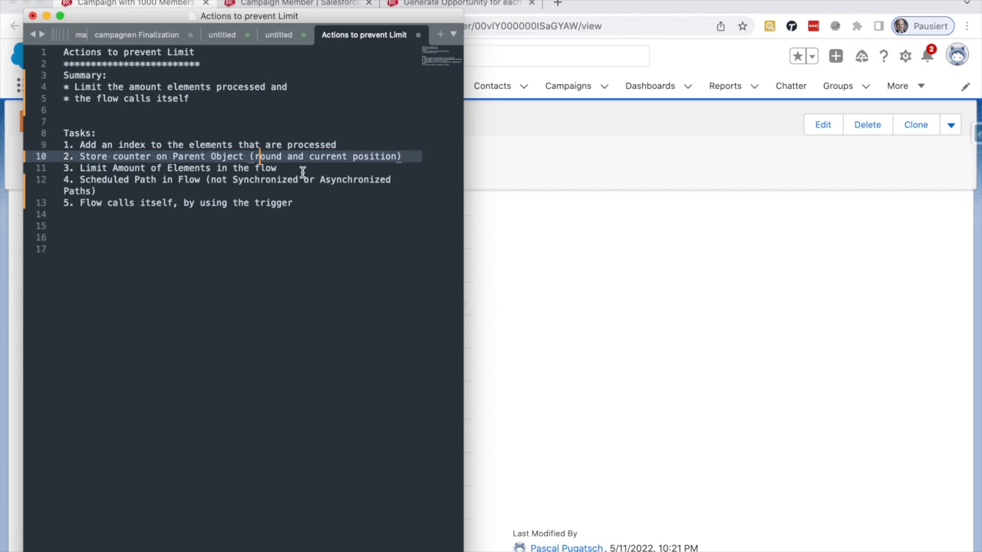
{"action": "left_click", "coordinate": [273, 156]}
{"action": "double_click", "coordinate": [274, 155]}
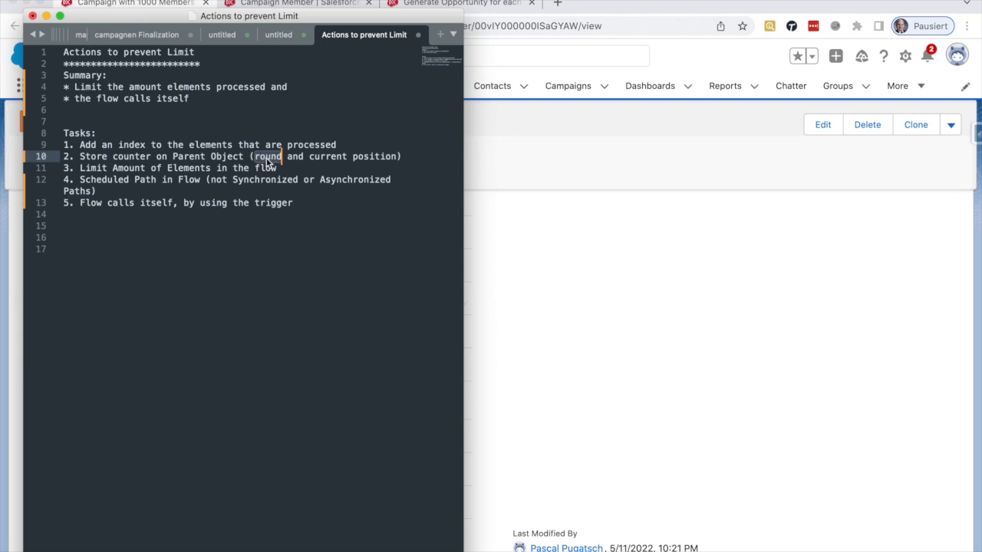
{"action": "left_click", "coordinate": [366, 157]}
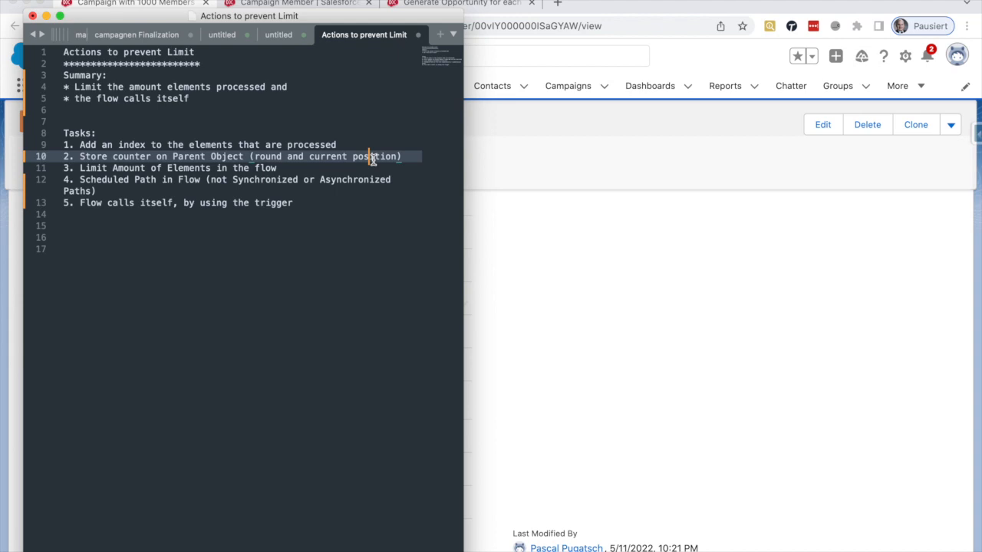
Return to Salesforce Setup in the browser, find the Campaign object with the search term "camp" and open its Fields & Relationships.
{"action": "left_click", "coordinate": [600, 161]}
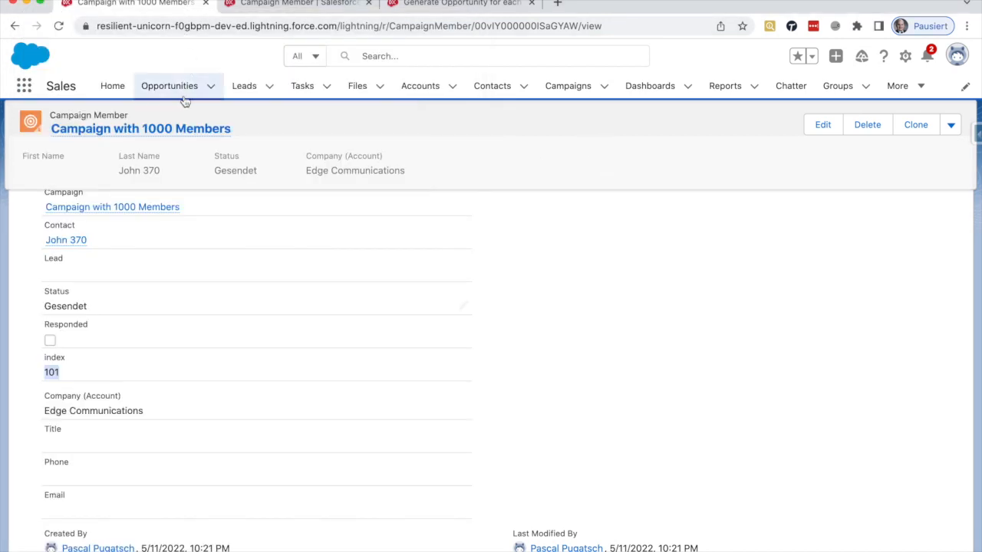
{"action": "left_click", "coordinate": [299, 4]}
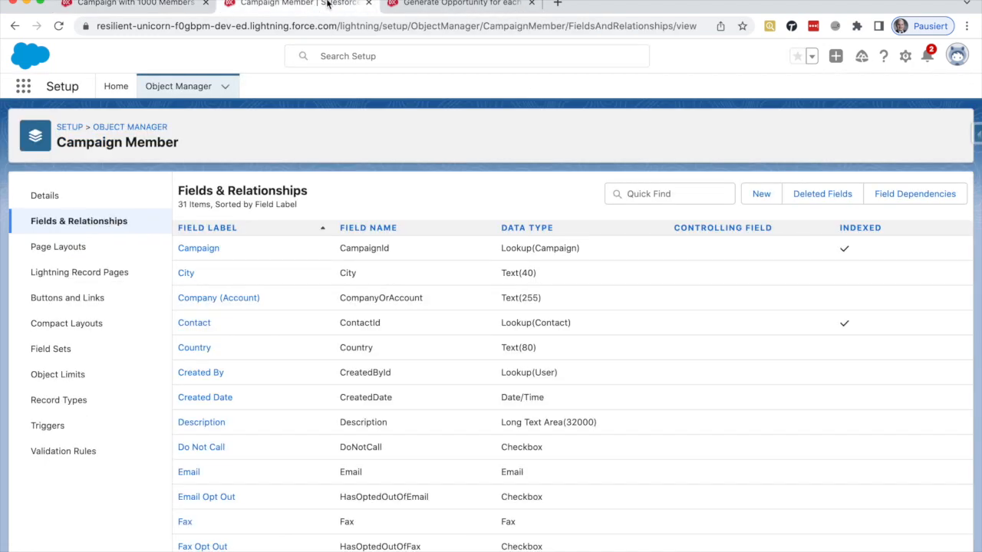
{"action": "left_click", "coordinate": [178, 86]}
{"action": "left_click", "coordinate": [757, 132]}
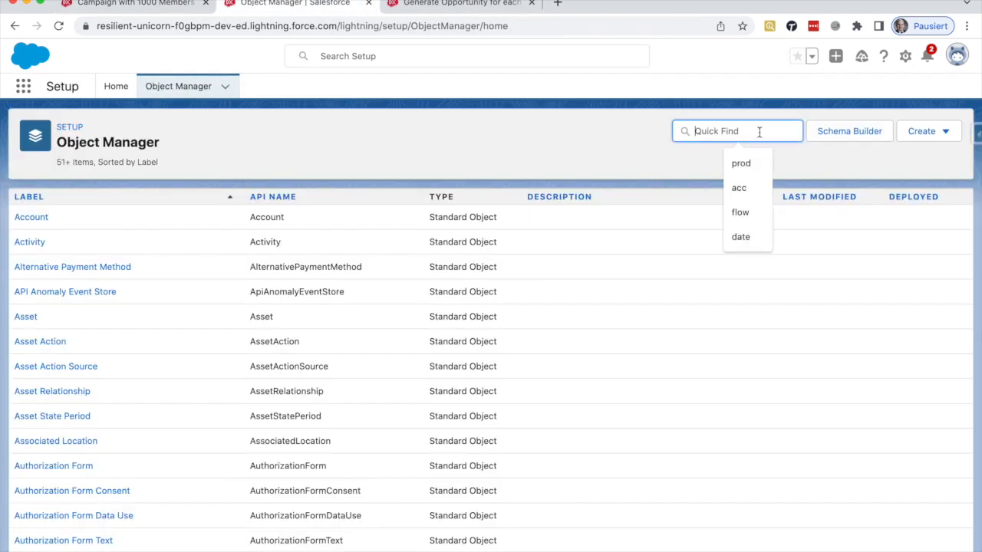
{"action": "type", "text": "camp"}
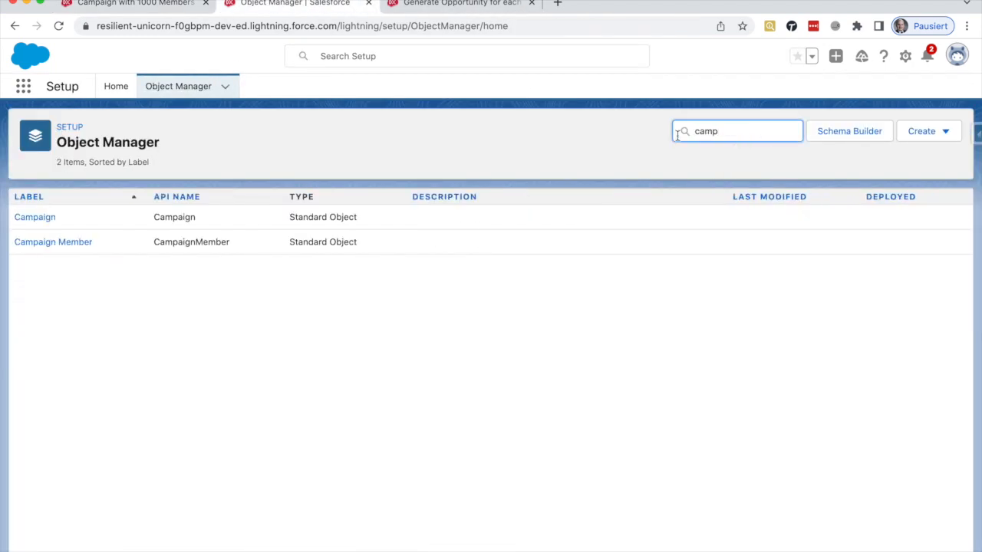
{"action": "left_click", "coordinate": [46, 219]}
{"action": "left_click", "coordinate": [78, 218]}
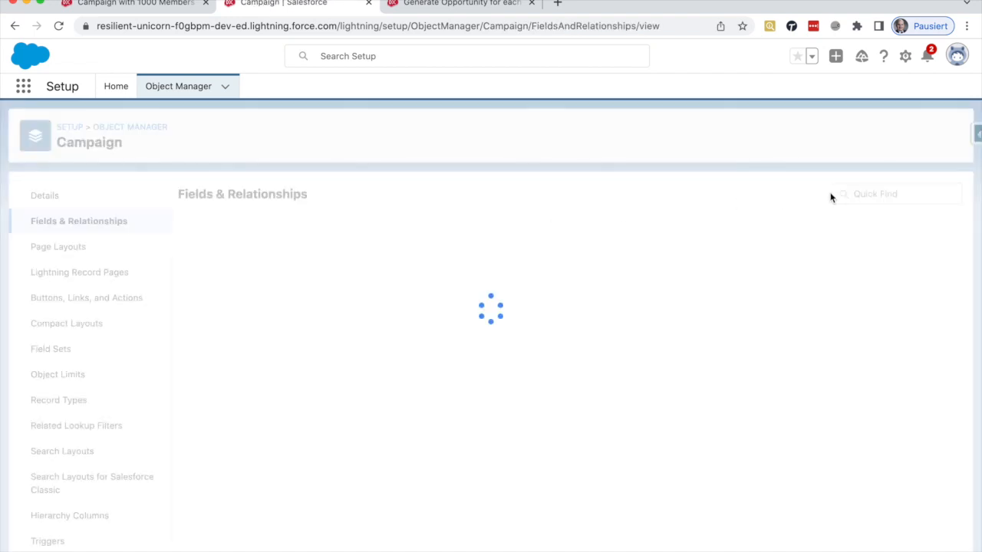
Create a new Number custom field on Campaign with the label and name round, keeping length 18 and 0 decimal places.
{"action": "left_click", "coordinate": [656, 194]}
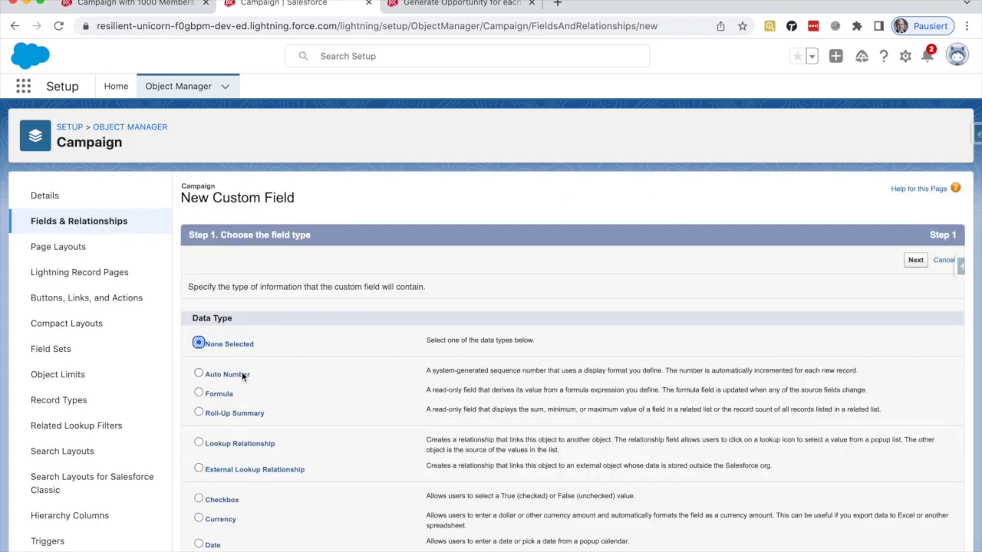
{"action": "scroll", "coordinate": [241, 370], "scroll_direction": "down", "scroll_amount": 5}
{"action": "left_click", "coordinate": [220, 465]}
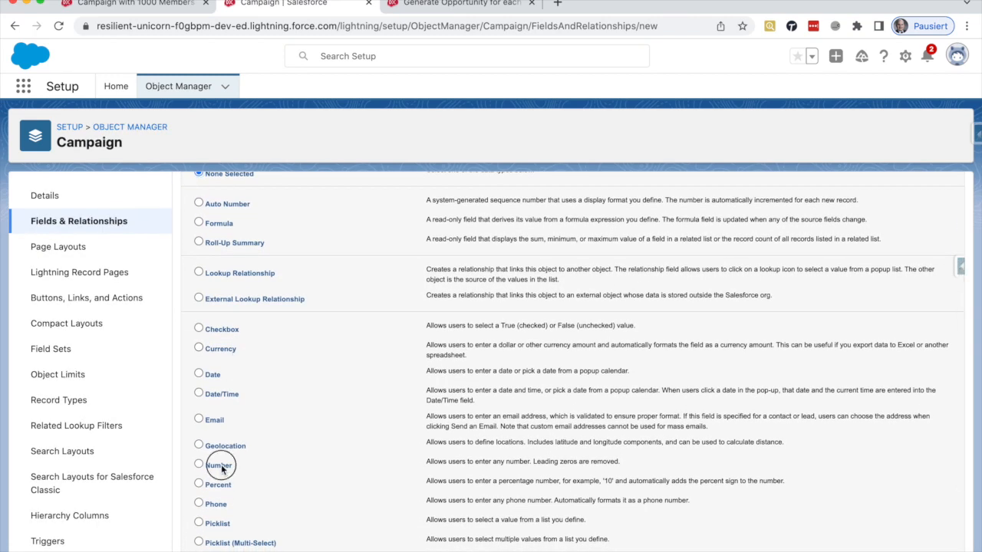
{"action": "scroll", "coordinate": [745, 356], "scroll_direction": "up", "scroll_amount": 4}
{"action": "left_click", "coordinate": [916, 213]}
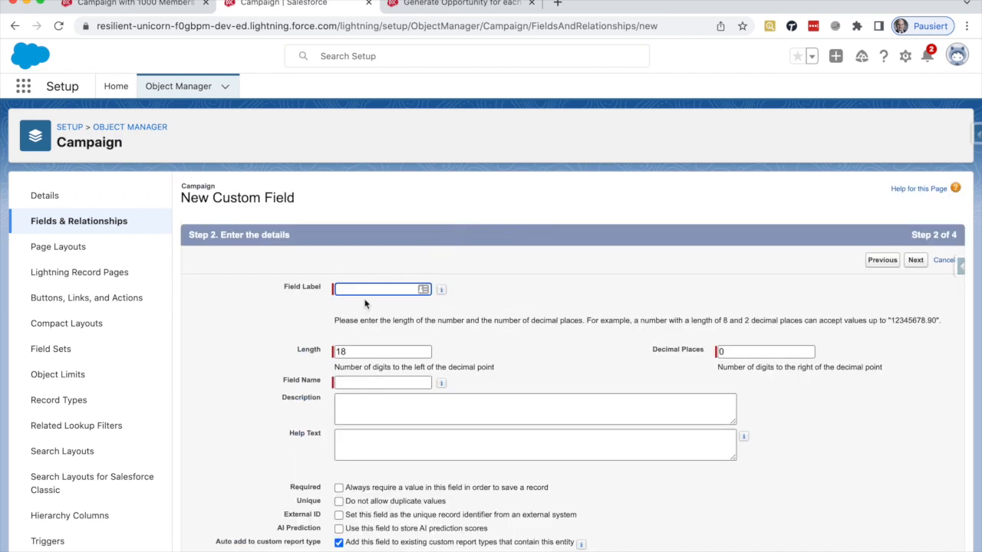
{"action": "left_click", "coordinate": [367, 290]}
{"action": "type", "text": "round"}
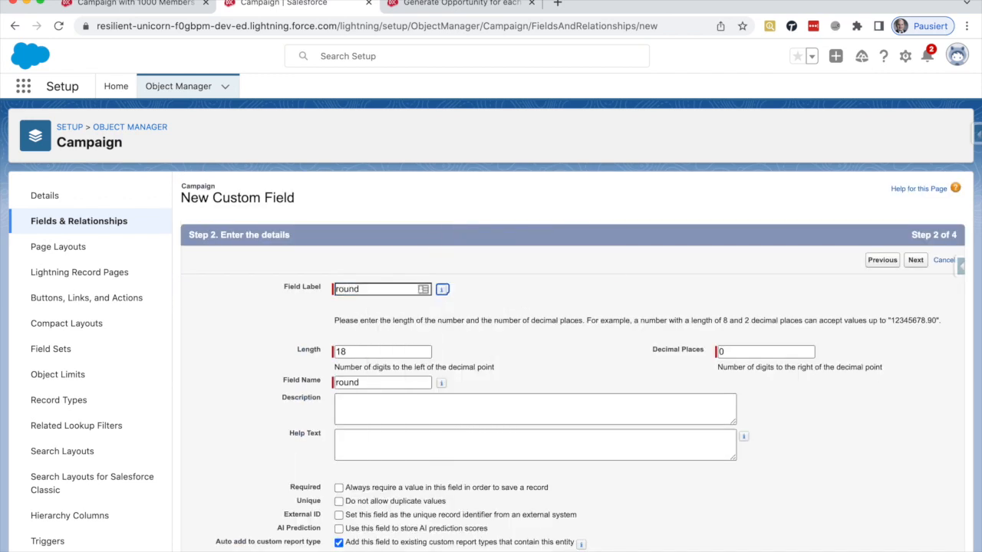
{"action": "key", "text": "Tab"}
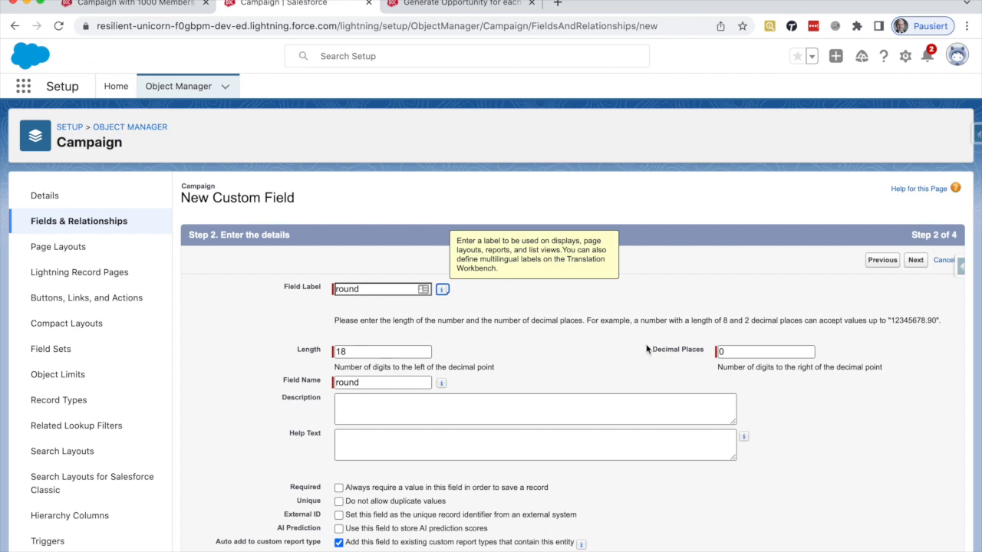
Accept the round field's details, default field-level security and page layouts, and save it while starting another new field.
{"action": "left_click", "coordinate": [915, 264]}
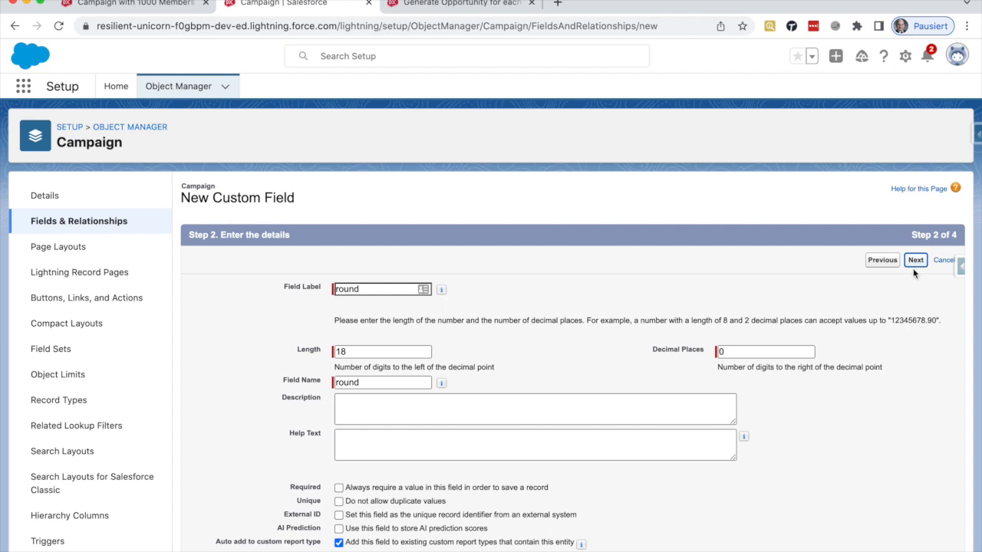
{"action": "left_click", "coordinate": [913, 300]}
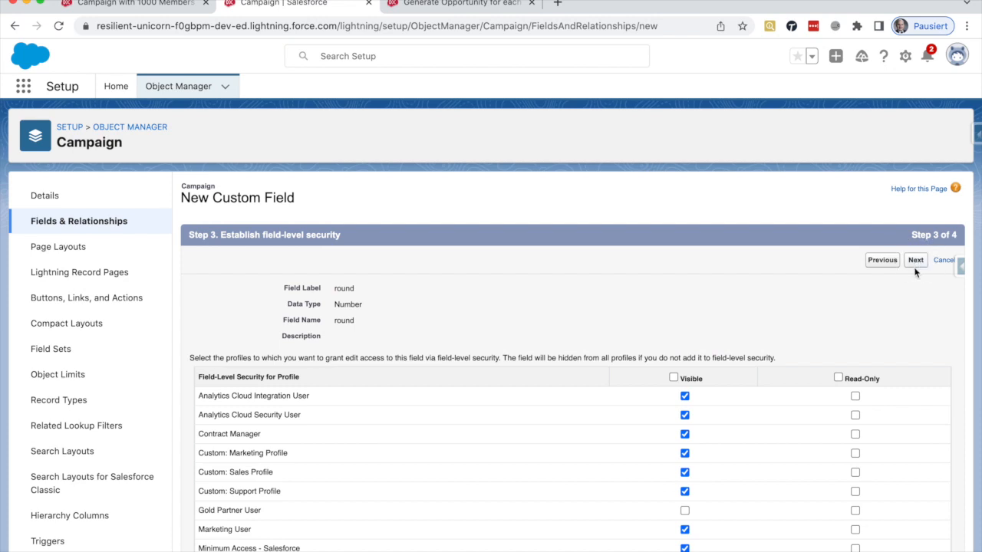
{"action": "left_click", "coordinate": [915, 261]}
{"action": "left_click", "coordinate": [911, 261]}
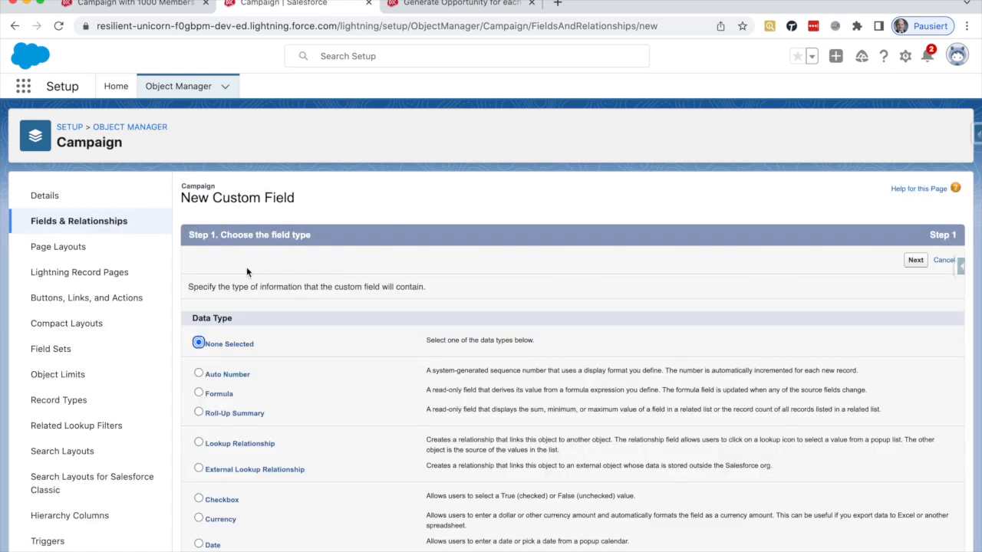
Choose Number as the data type of the next Campaign field and proceed to its details.
{"action": "scroll", "coordinate": [227, 475], "scroll_direction": "down", "scroll_amount": 3}
{"action": "left_click", "coordinate": [230, 468]}
{"action": "scroll", "coordinate": [771, 352], "scroll_direction": "up", "scroll_amount": 1}
{"action": "scroll", "coordinate": [771, 352], "scroll_direction": "up", "scroll_amount": 3}
{"action": "left_click", "coordinate": [915, 259]}
Copy the word "position" from the Sublime Text notes into the field's label and name, keep 0 decimal places, and accept the details.
{"action": "key", "text": "super+Tab"}
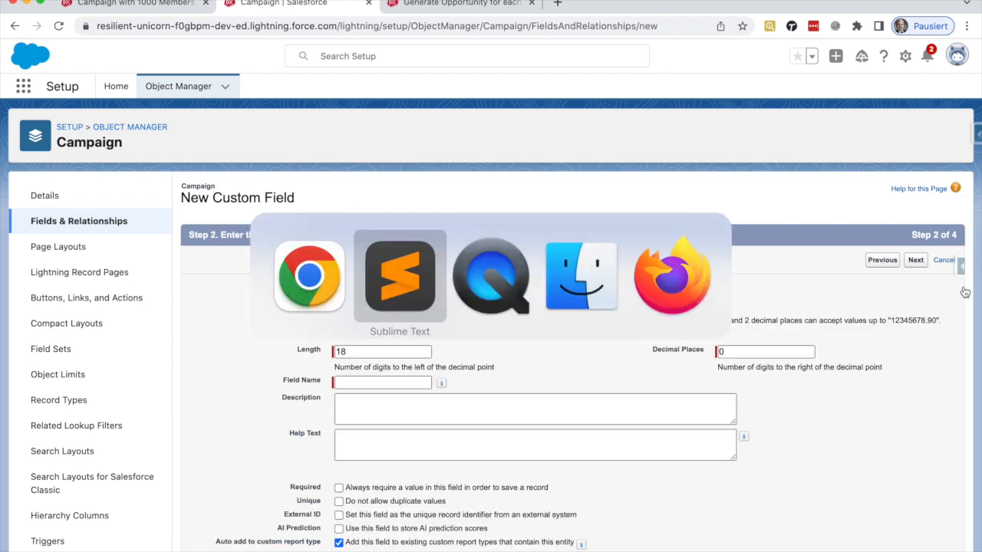
{"action": "double_click", "coordinate": [373, 156]}
{"action": "key", "text": "super+c"}
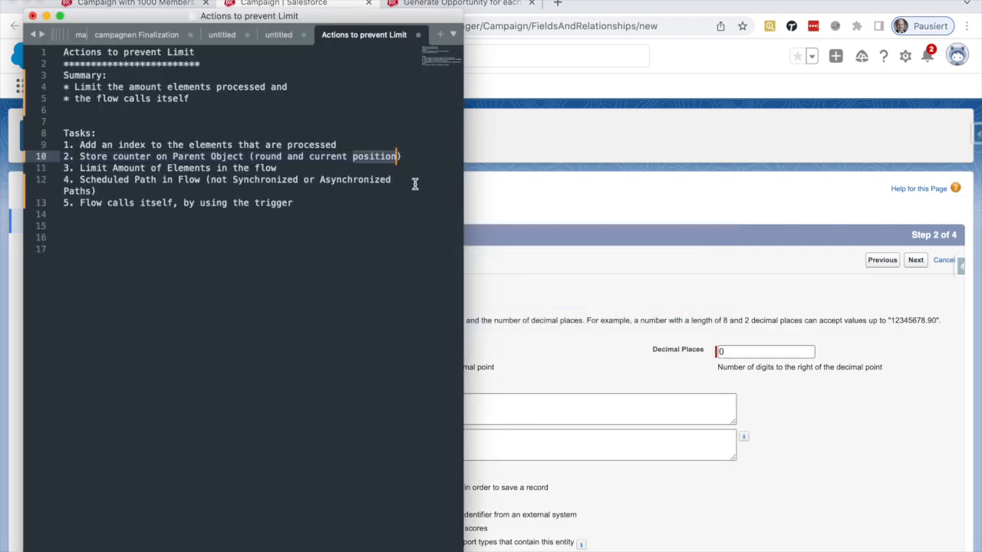
{"action": "left_click", "coordinate": [598, 159]}
{"action": "left_click", "coordinate": [383, 289]}
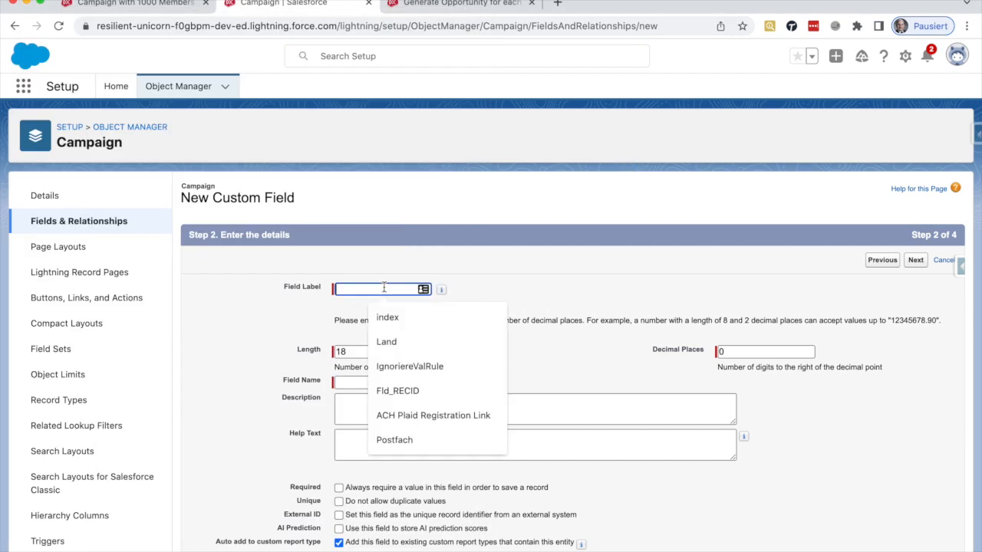
{"action": "key", "text": "super+v"}
{"action": "left_click", "coordinate": [751, 351]}
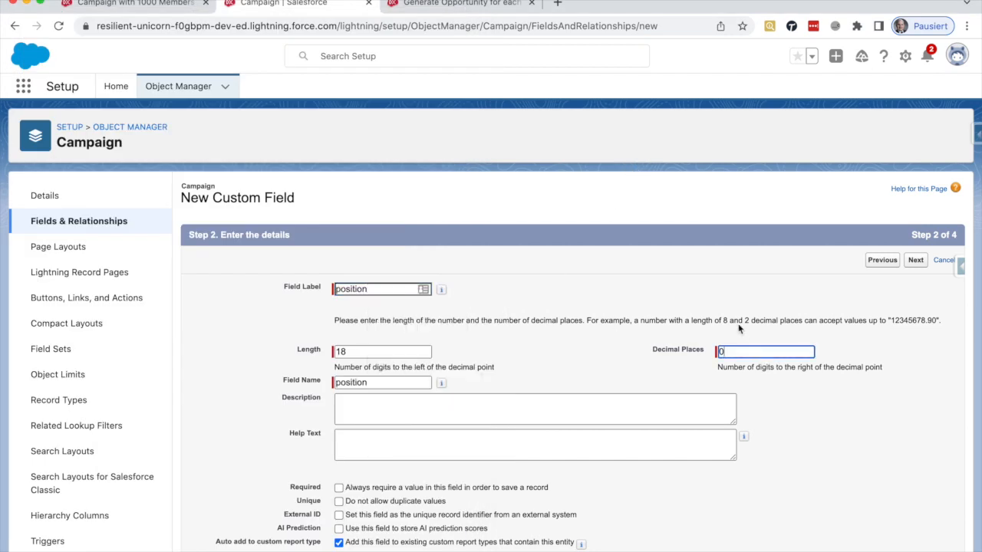
{"action": "left_click", "coordinate": [914, 261]}
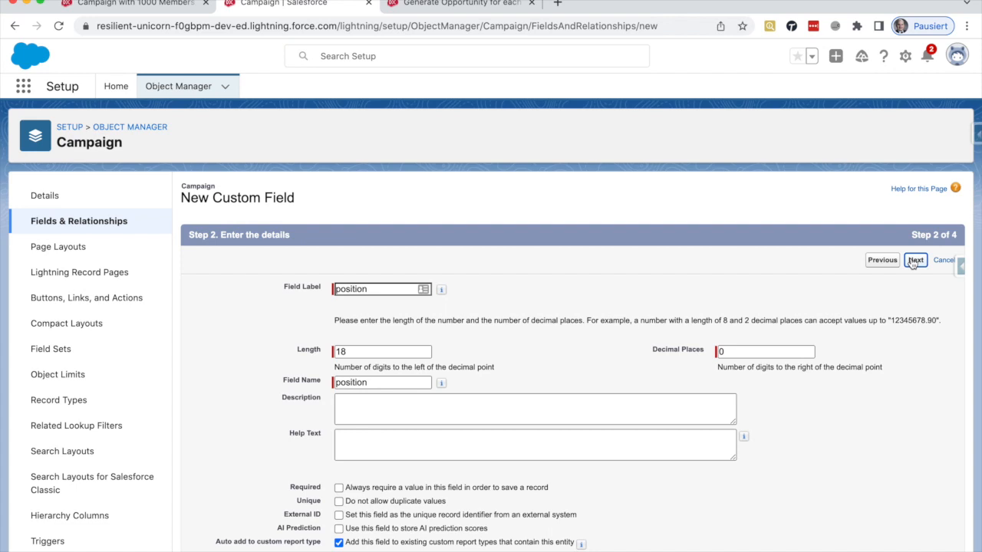
Accept the default field-level security and Campaign Layout assignment for the position field and save it.
{"action": "left_click", "coordinate": [913, 260]}
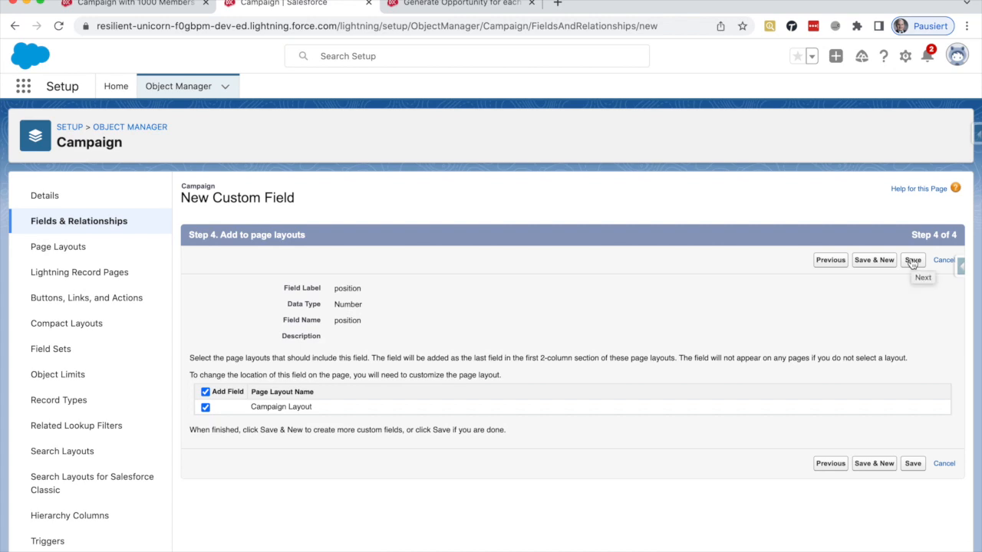
{"action": "left_click", "coordinate": [912, 261]}
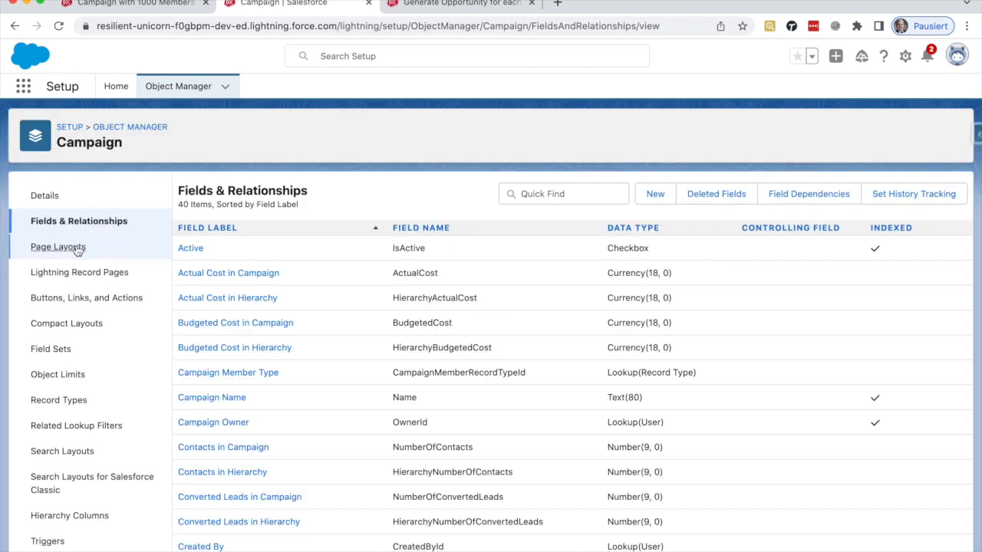
Move the round and position fields below Opportunities in Campaign in the Campaign Layout's second column and save the layout.
{"action": "left_click", "coordinate": [64, 247]}
{"action": "left_click", "coordinate": [207, 255]}
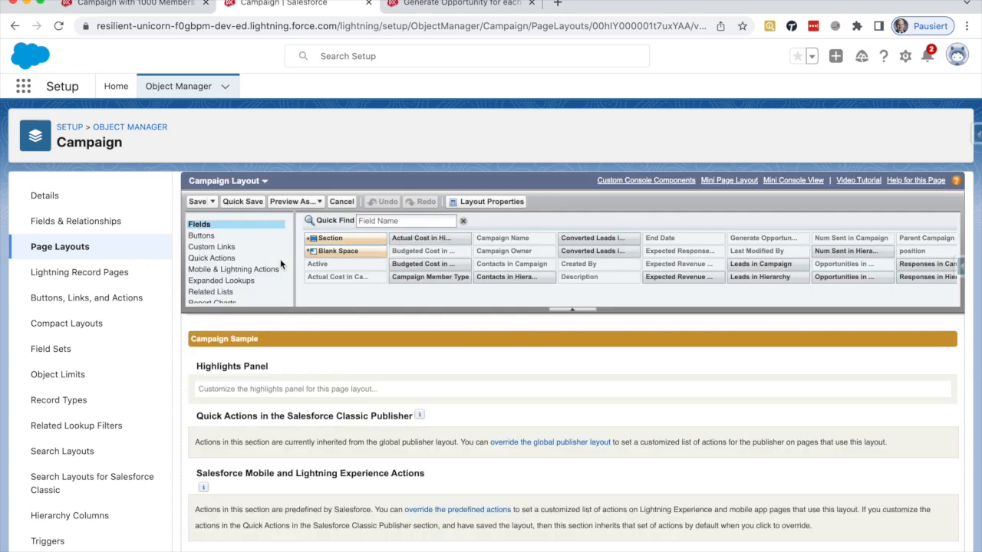
{"action": "scroll", "coordinate": [334, 288], "scroll_direction": "down", "scroll_amount": 1}
{"action": "scroll", "coordinate": [334, 287], "scroll_direction": "down", "scroll_amount": 5}
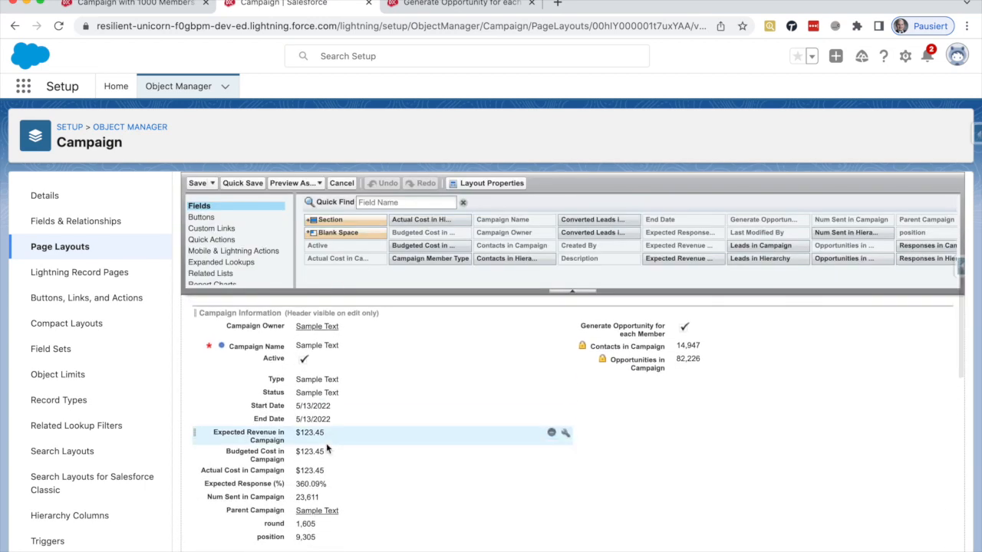
{"action": "left_click_drag", "start_coordinate": [309, 527], "coordinate": [679, 452]}
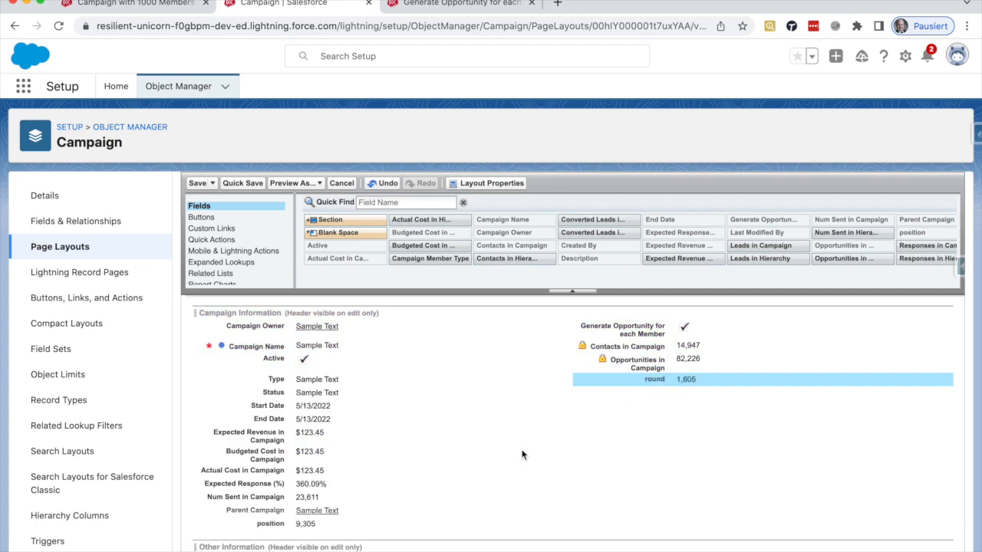
{"action": "left_click_drag", "start_coordinate": [294, 523], "coordinate": [644, 445]}
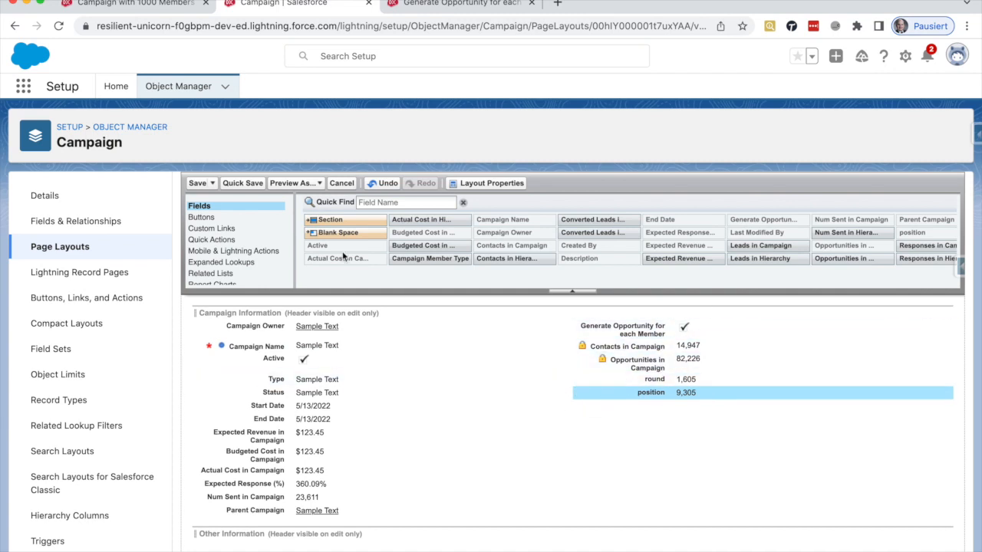
{"action": "left_click", "coordinate": [227, 184]}
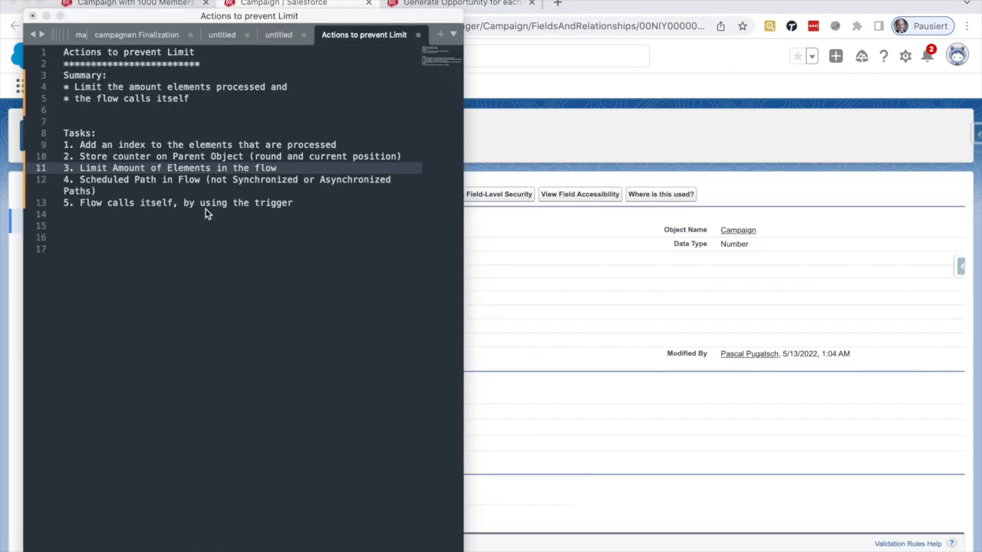
Edit the Campaign's round field to use a default value of 0 and save it.
{"action": "left_click", "coordinate": [548, 240]}
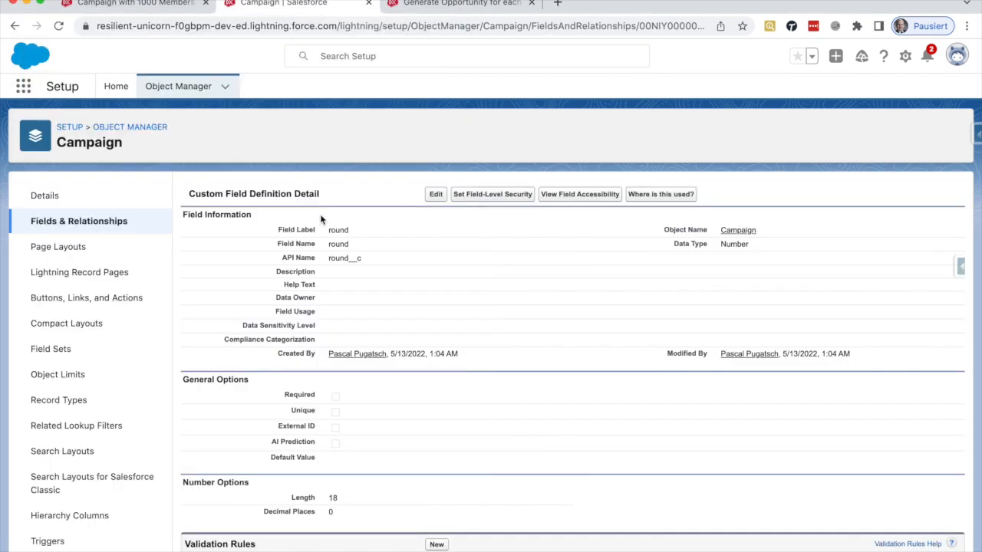
{"action": "double_click", "coordinate": [339, 230]}
{"action": "left_click", "coordinate": [435, 194]}
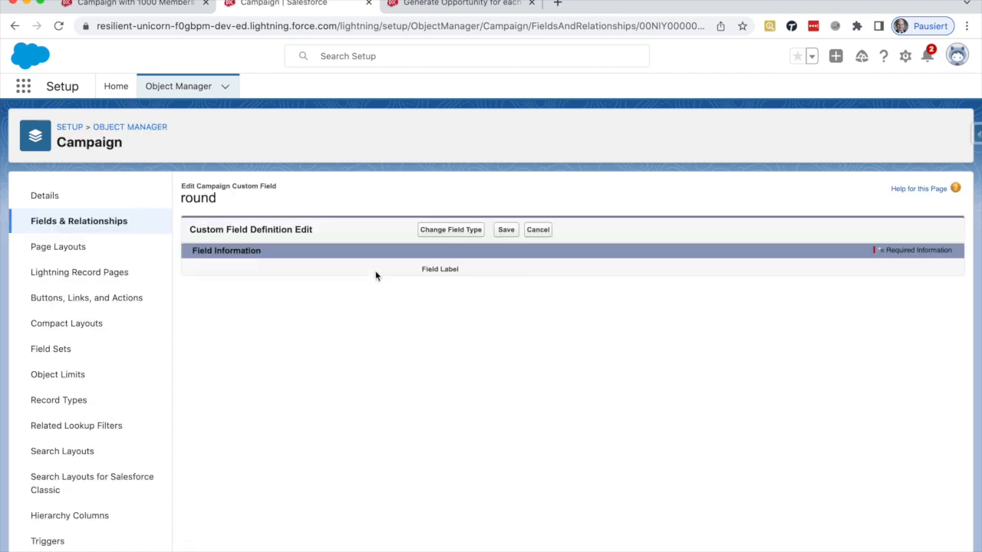
{"action": "scroll", "coordinate": [376, 270], "scroll_direction": "down", "scroll_amount": 5}
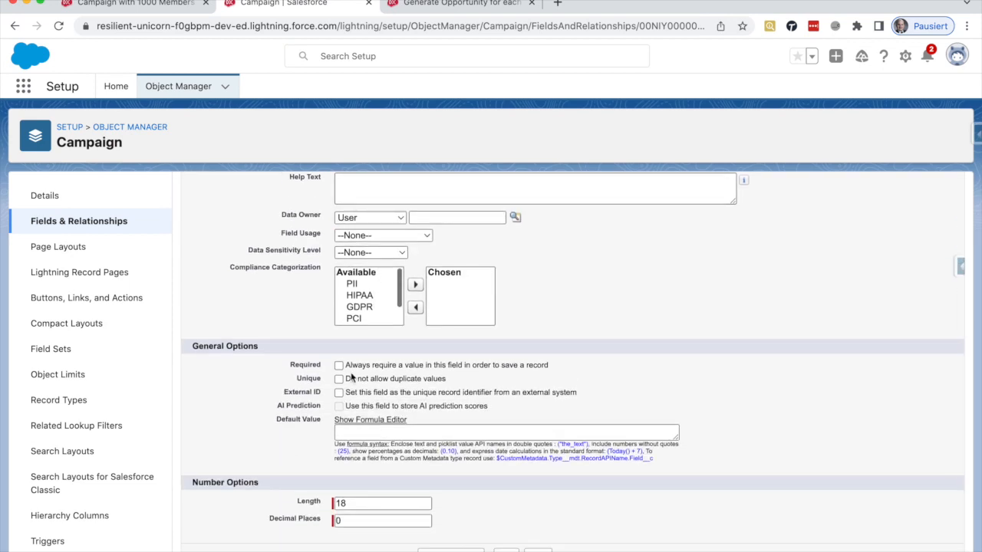
{"action": "left_click", "coordinate": [411, 434]}
{"action": "type", "text": "0"}
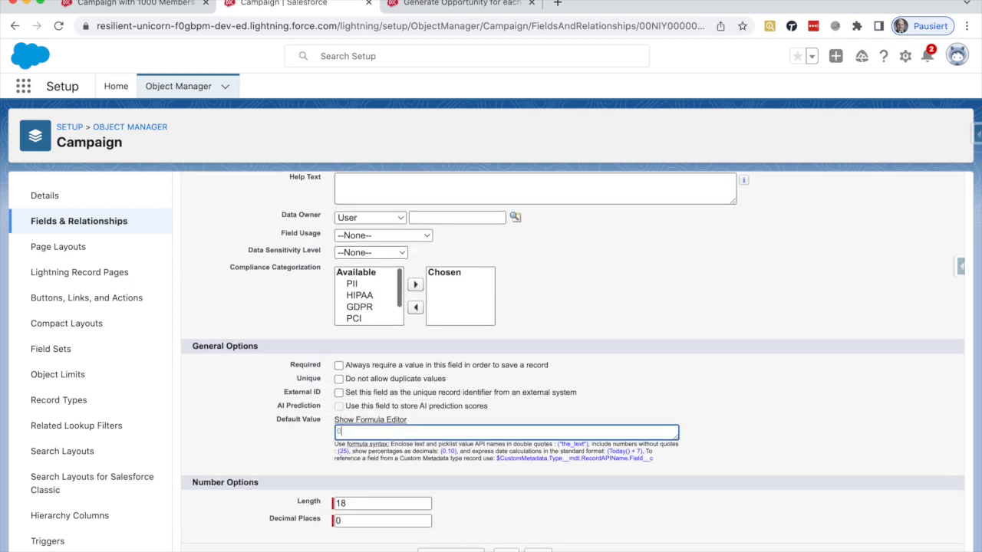
{"action": "left_click", "coordinate": [653, 377]}
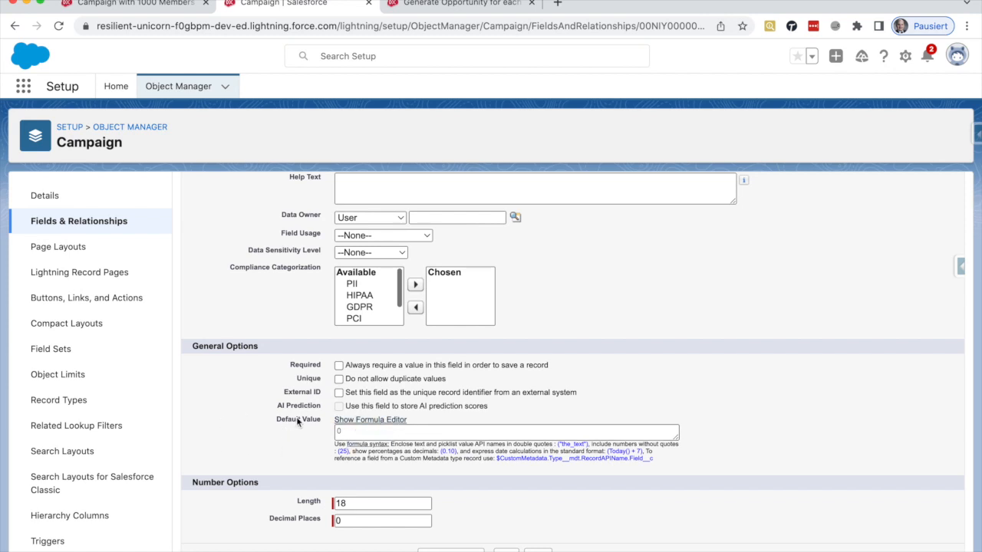
{"action": "left_click", "coordinate": [508, 549]}
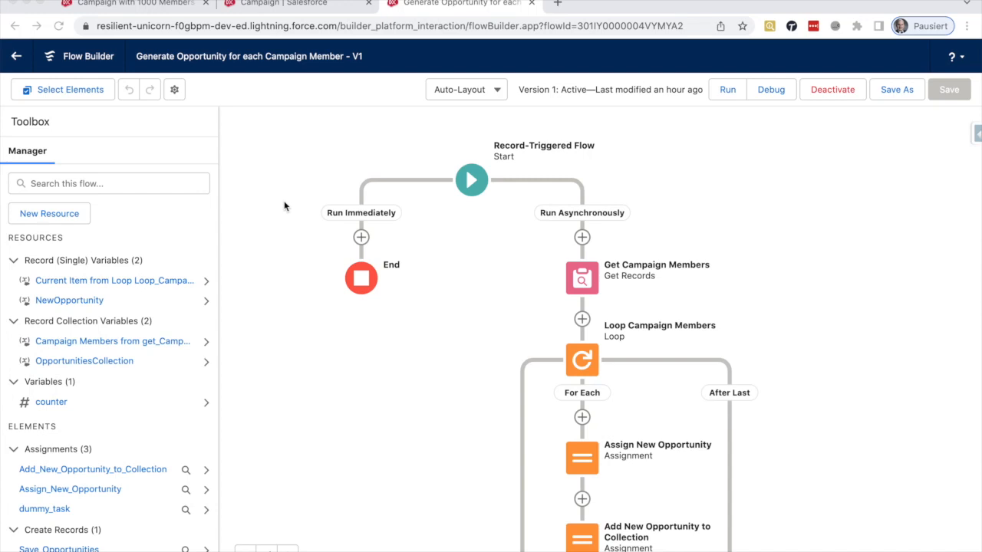
Switch to the Sublime Text notes and examine task 3 on limiting the flow's elements by starting point, round and current position.
{"action": "key", "text": "super+Tab"}
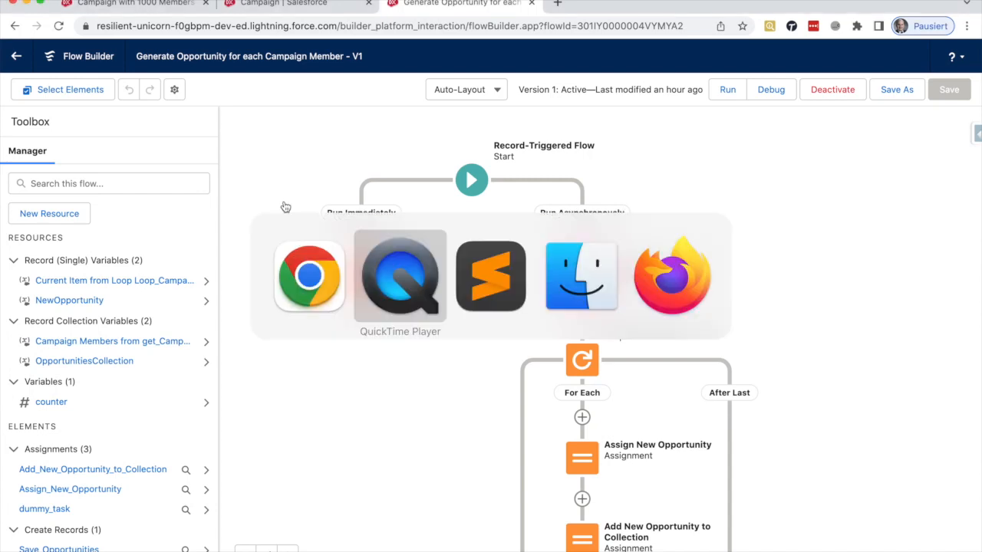
{"action": "key", "text": "super+Tab"}
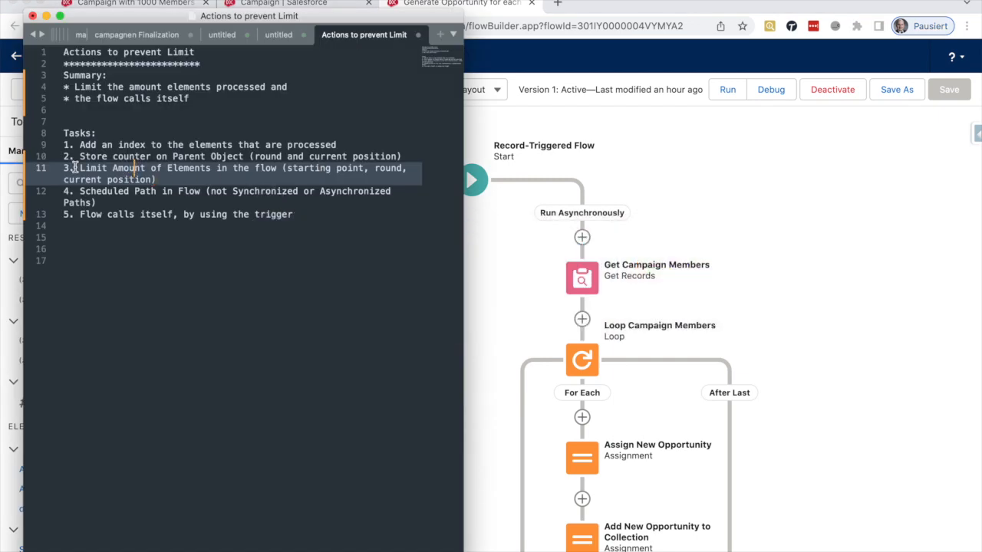
{"action": "left_click_drag", "start_coordinate": [79, 168], "coordinate": [277, 168]}
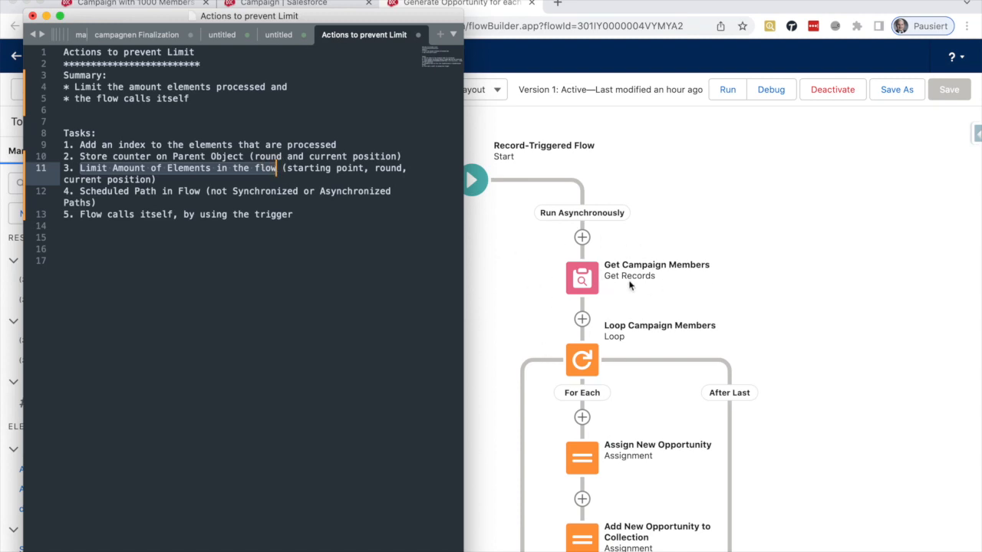
{"action": "double_click", "coordinate": [349, 172]}
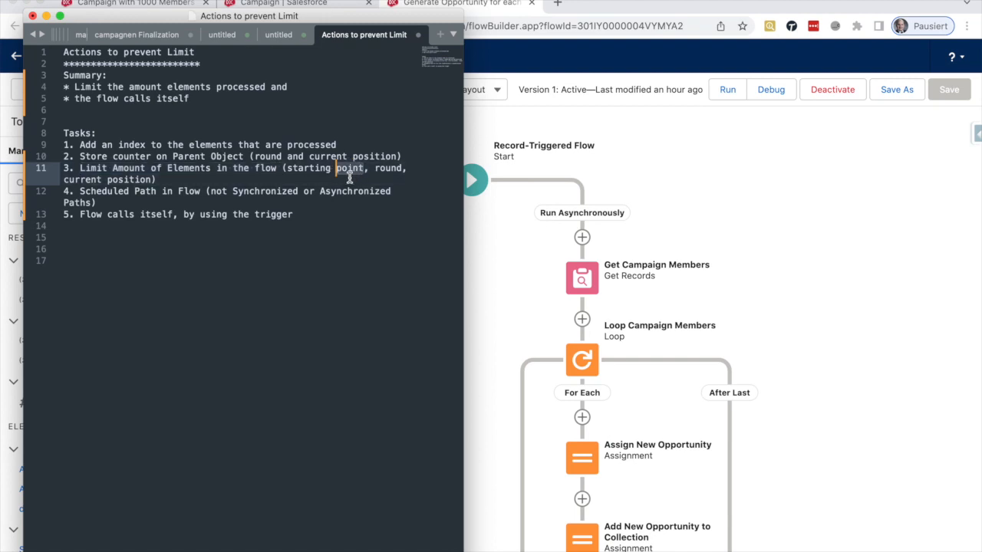
{"action": "double_click", "coordinate": [388, 168]}
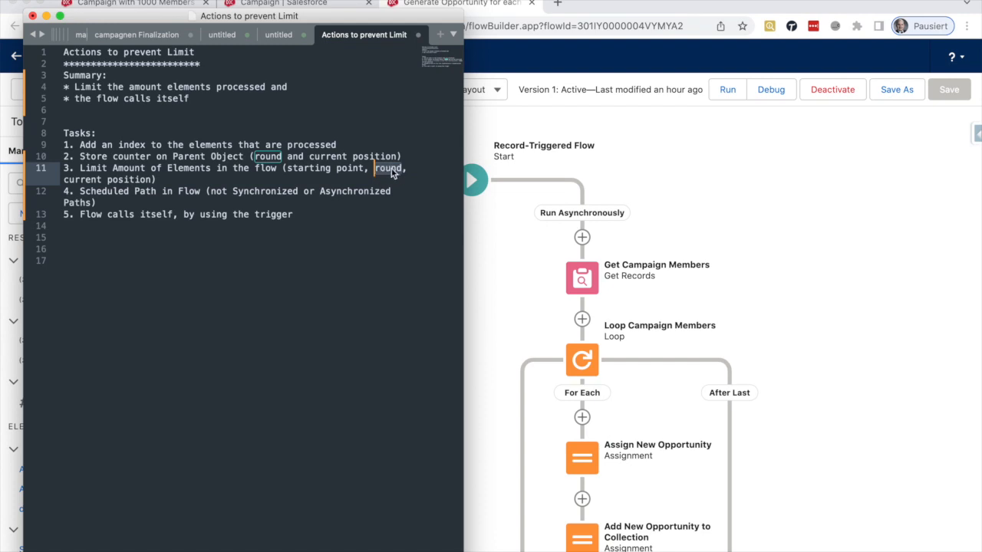
{"action": "left_click", "coordinate": [117, 181]}
{"action": "left_click_drag", "start_coordinate": [151, 179], "coordinate": [65, 181]}
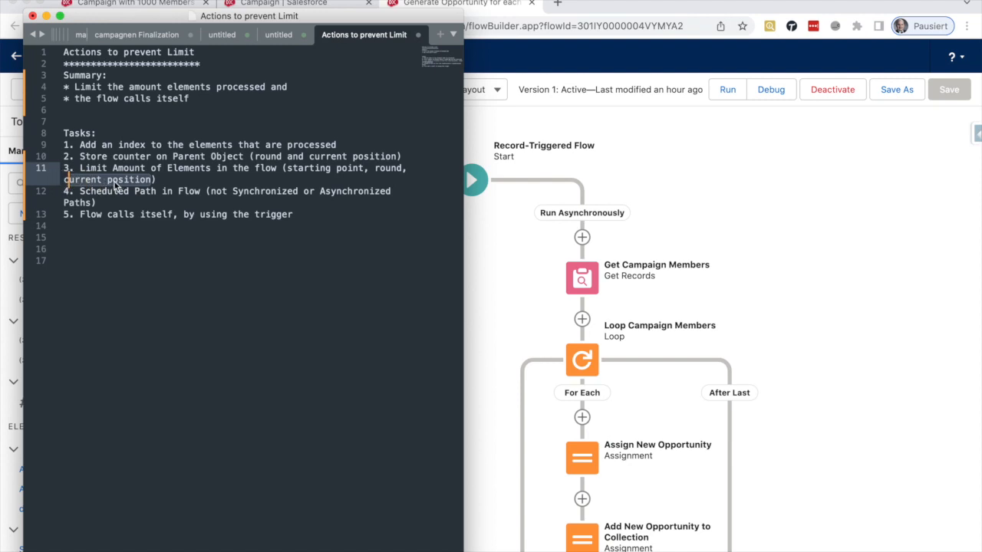
{"action": "left_click", "coordinate": [734, 167]}
{"action": "double_click", "coordinate": [583, 278]}
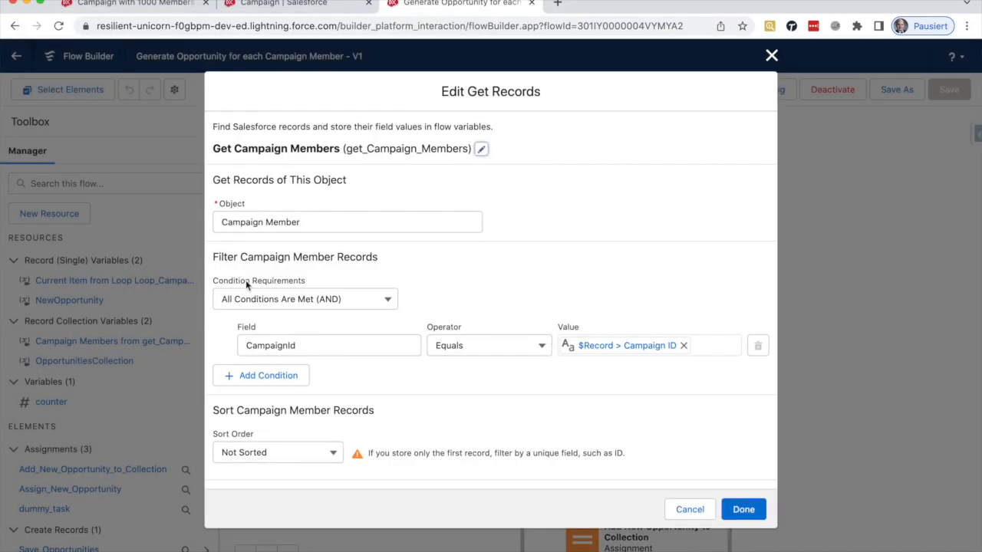
{"action": "left_click", "coordinate": [276, 375]}
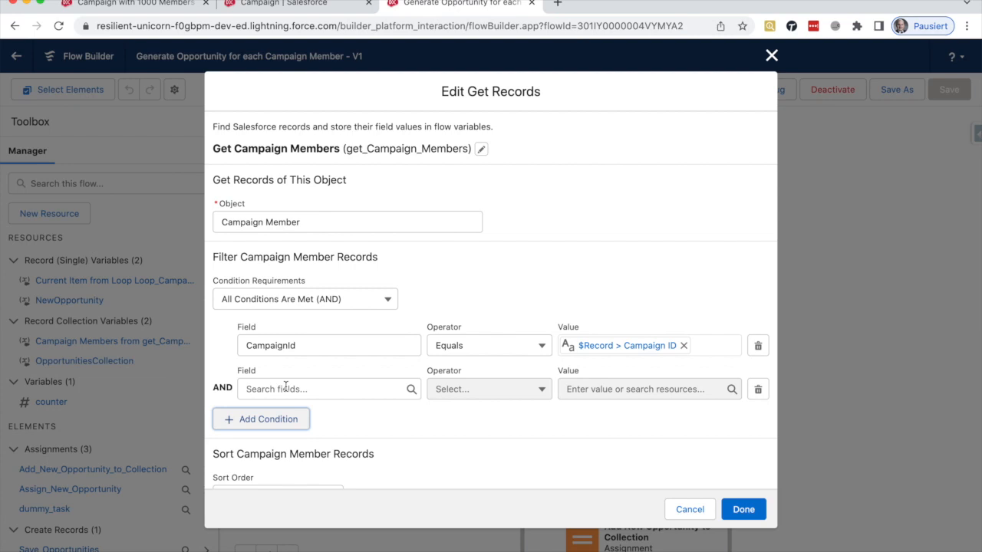
{"action": "left_click", "coordinate": [285, 388]}
{"action": "type", "text": "index"}
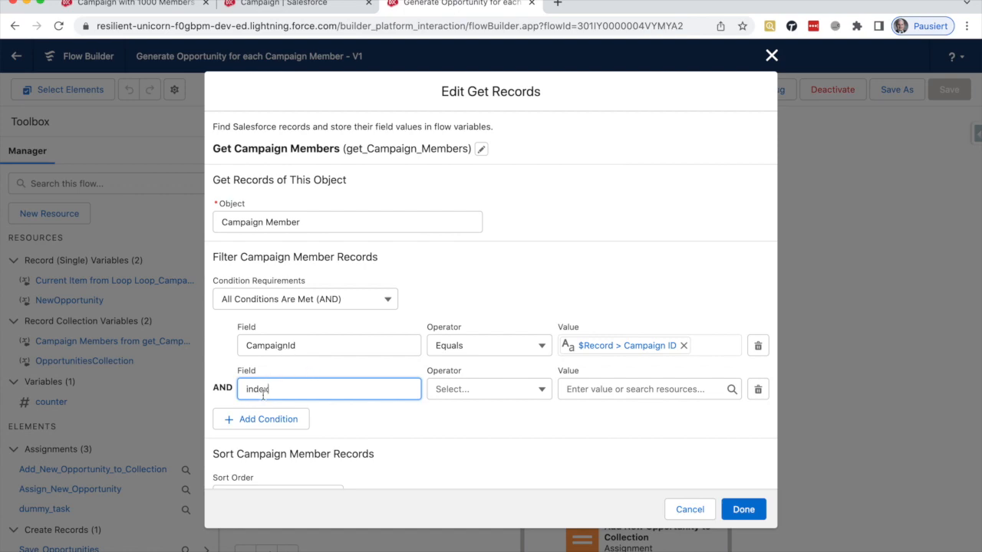
{"action": "left_click", "coordinate": [688, 509]}
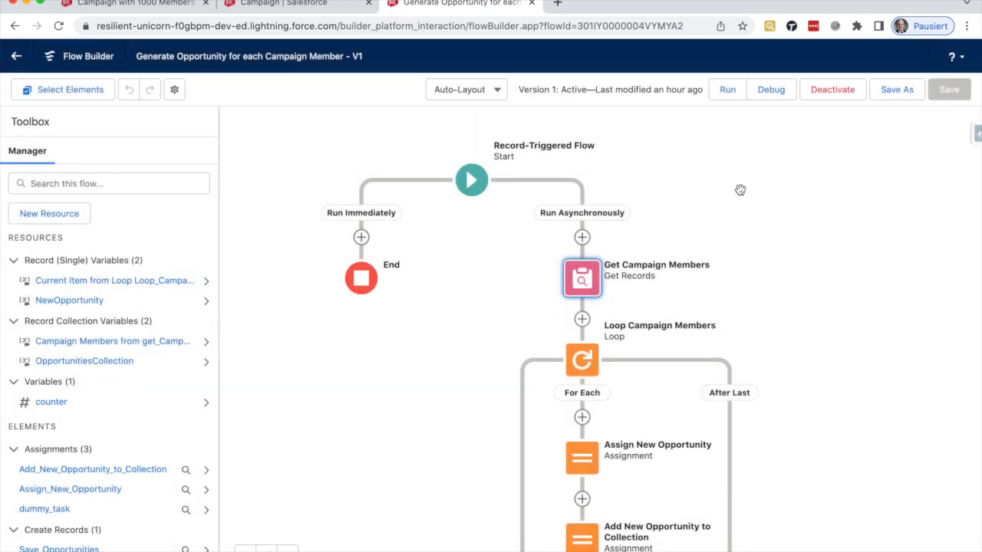
Reload the flow and add a filter condition to Get Campaign Members on index__c with the operator Greater Than or Equal.
{"action": "left_click", "coordinate": [61, 26]}
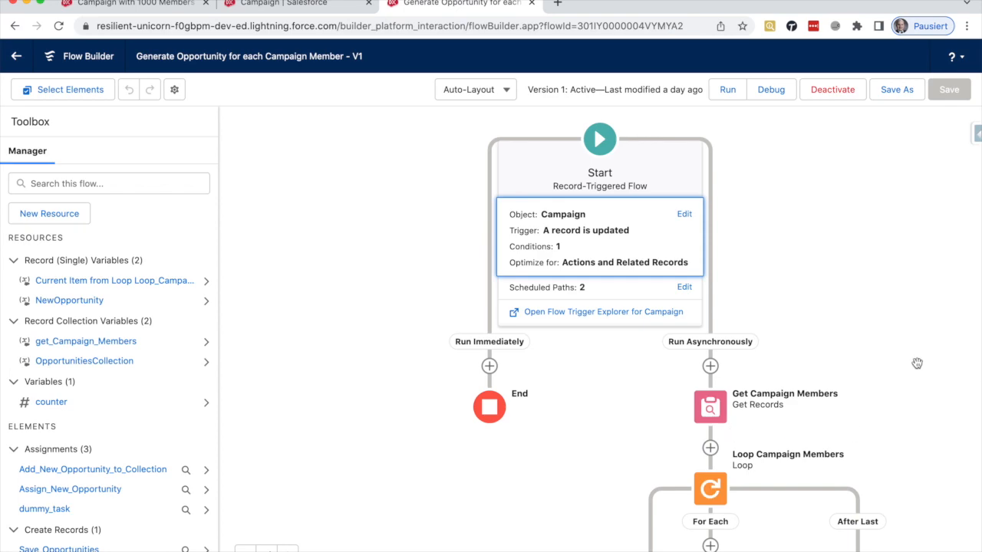
{"action": "scroll", "coordinate": [917, 364], "scroll_direction": "down", "scroll_amount": 5}
{"action": "left_click", "coordinate": [585, 157]}
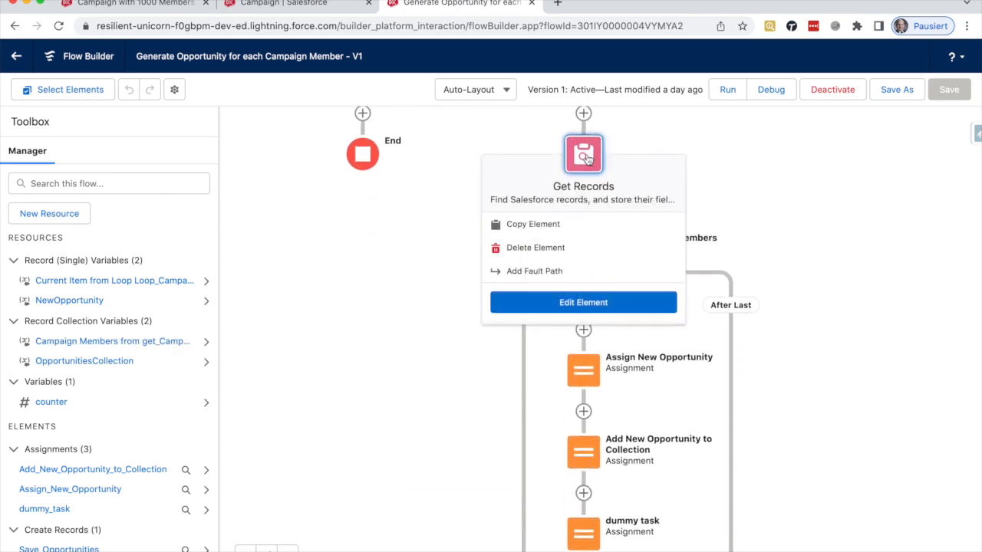
{"action": "left_click", "coordinate": [568, 303]}
{"action": "left_click", "coordinate": [284, 373]}
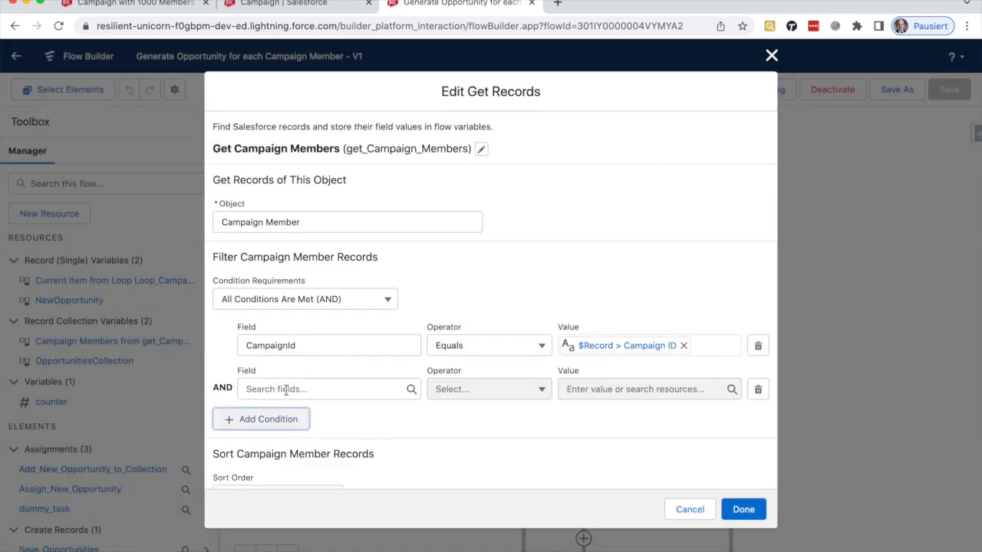
{"action": "left_click", "coordinate": [286, 389]}
{"action": "type", "text": "inde"}
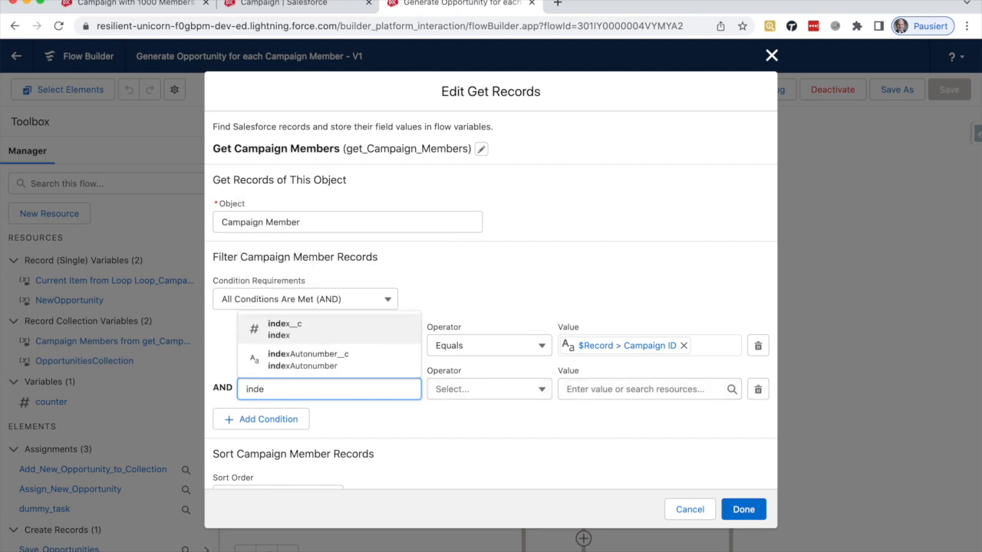
{"action": "left_click", "coordinate": [344, 334]}
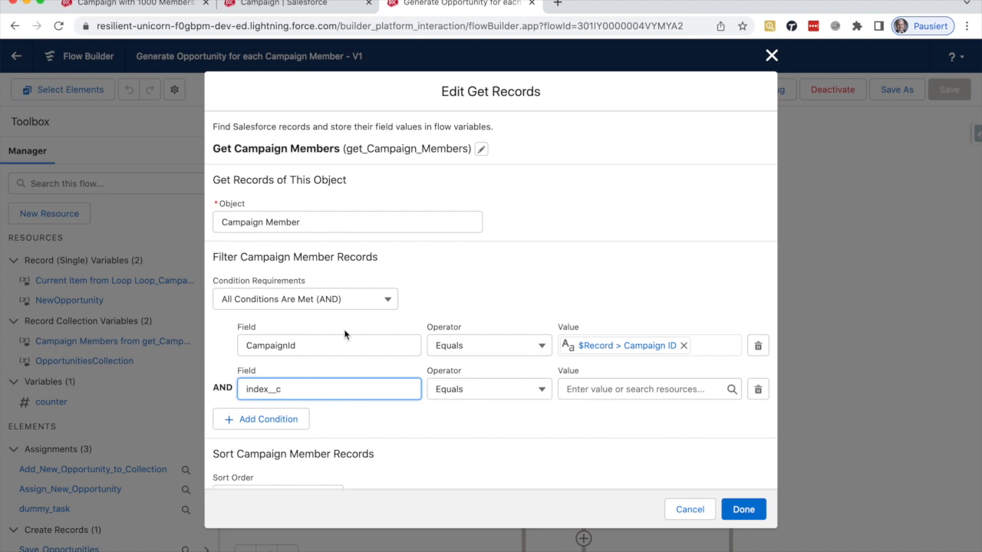
{"action": "left_click", "coordinate": [452, 392]}
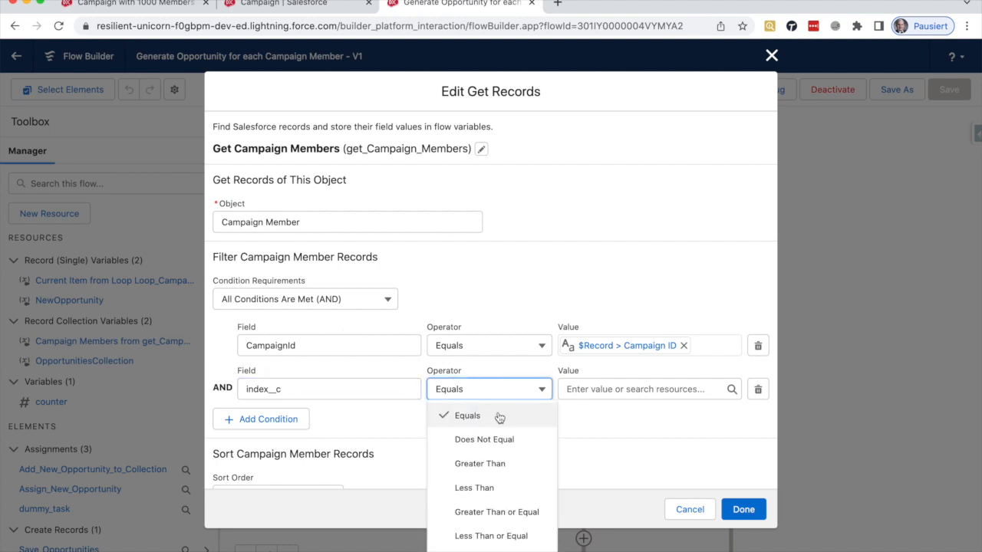
{"action": "left_click", "coordinate": [510, 514]}
Create a Number variable named startingpoint with 0 decimal places as the comparison value of the index__c condition.
{"action": "left_click", "coordinate": [572, 388]}
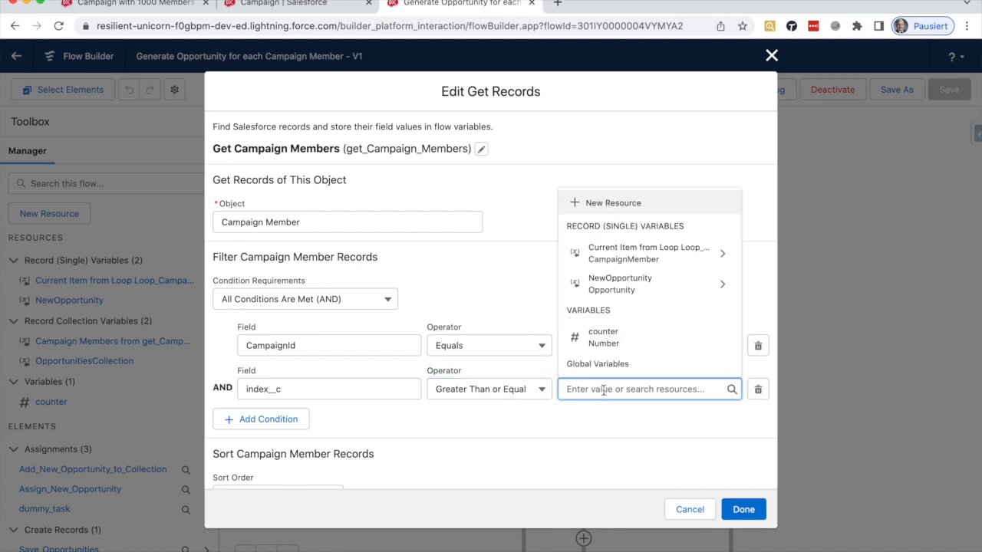
{"action": "left_click", "coordinate": [616, 205]}
{"action": "left_click", "coordinate": [281, 260]}
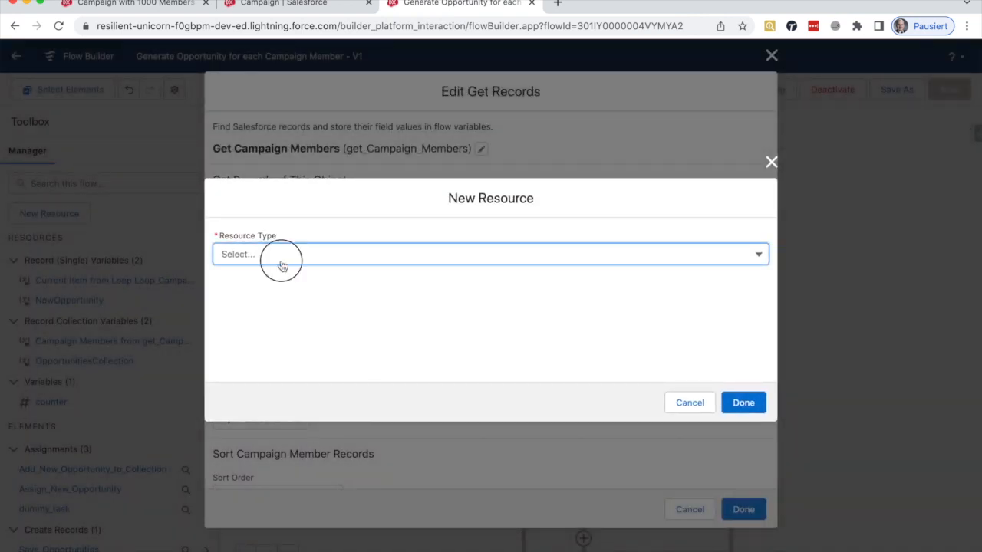
{"action": "left_click", "coordinate": [283, 281]}
{"action": "left_click", "coordinate": [283, 279]}
{"action": "type", "text": "starting point"}
{"action": "key", "text": "Tab"}
{"action": "left_click", "coordinate": [244, 388]}
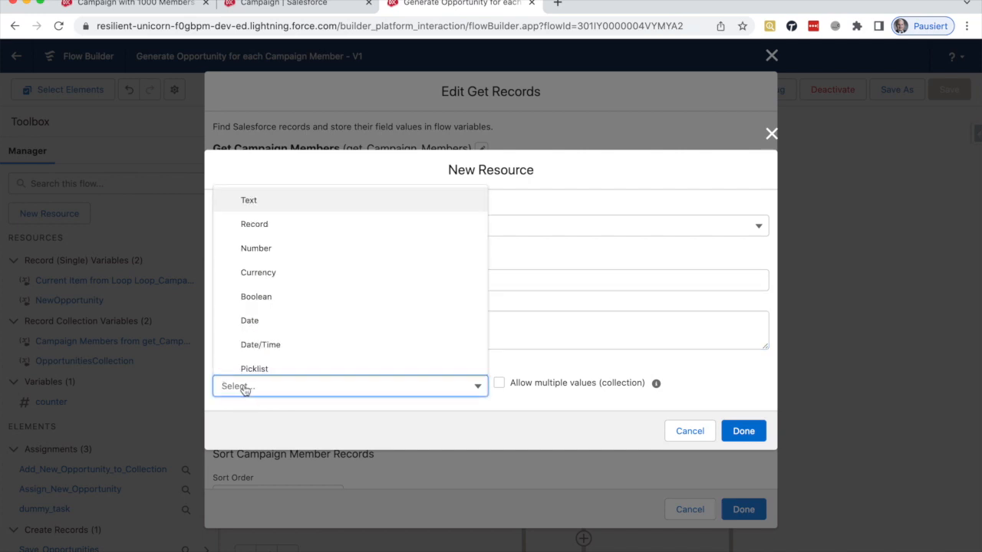
{"action": "left_click", "coordinate": [268, 248]}
{"action": "left_click_drag", "start_coordinate": [233, 369], "coordinate": [184, 367]}
{"action": "type", "text": "0"}
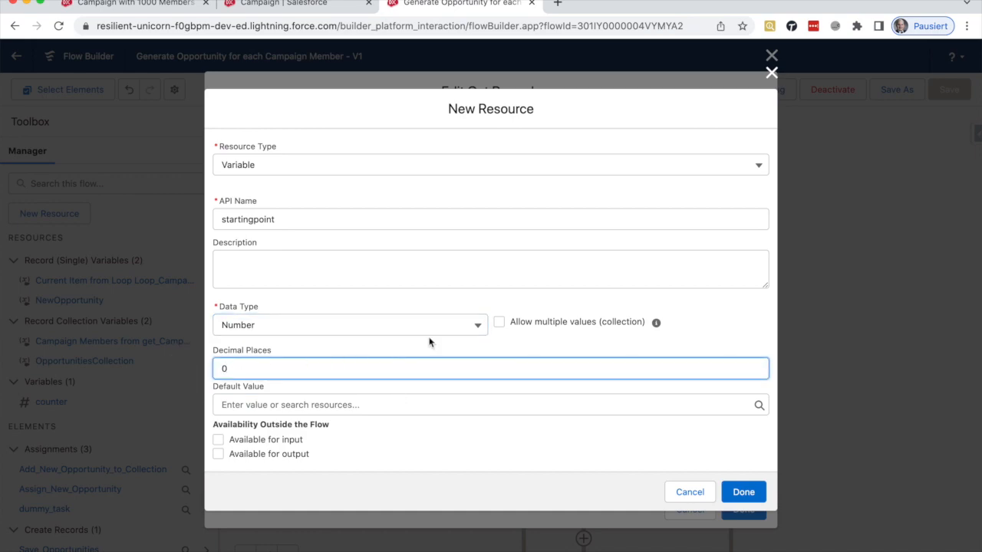
{"action": "left_click", "coordinate": [536, 444]}
{"action": "left_click", "coordinate": [745, 497]}
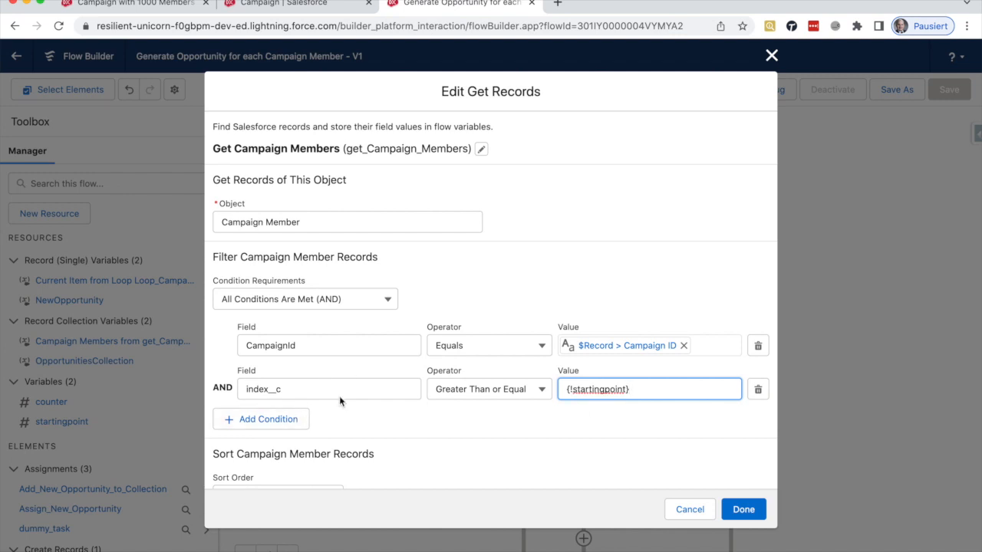
Add a third filter condition to Get Campaign Members on index__c with the operator Less Than.
{"action": "left_click", "coordinate": [231, 421]}
{"action": "left_click", "coordinate": [269, 426]}
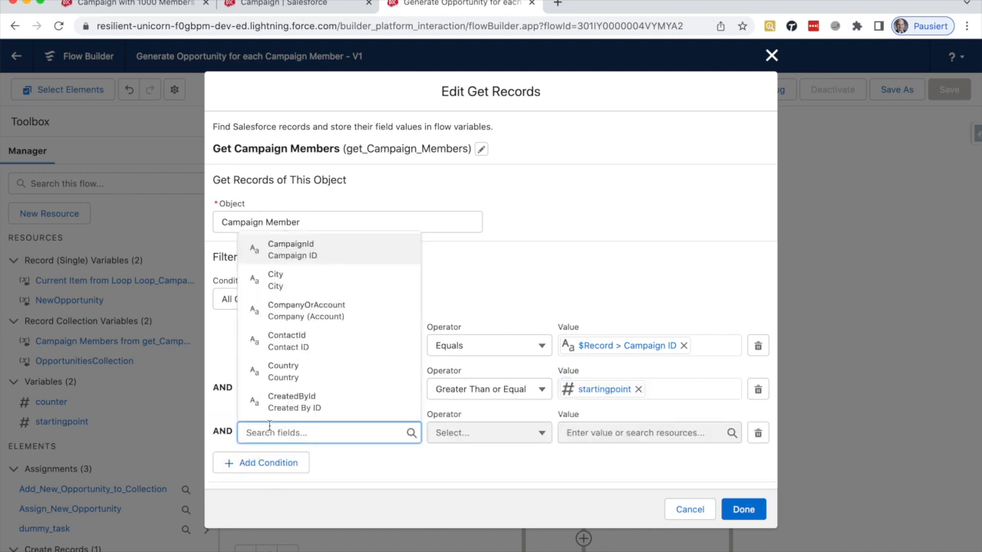
{"action": "type", "text": "index"}
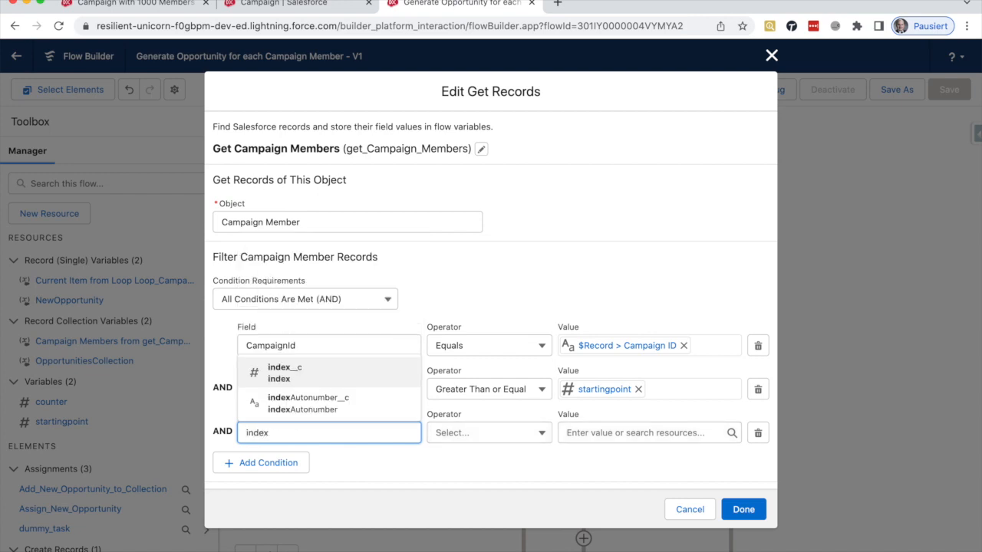
{"action": "left_click", "coordinate": [306, 371]}
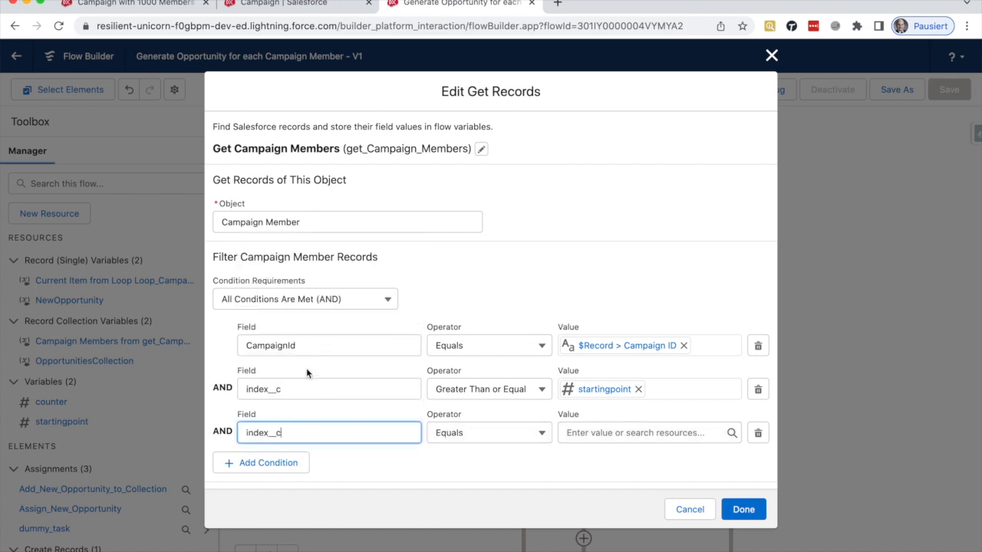
{"action": "left_click", "coordinate": [481, 431]}
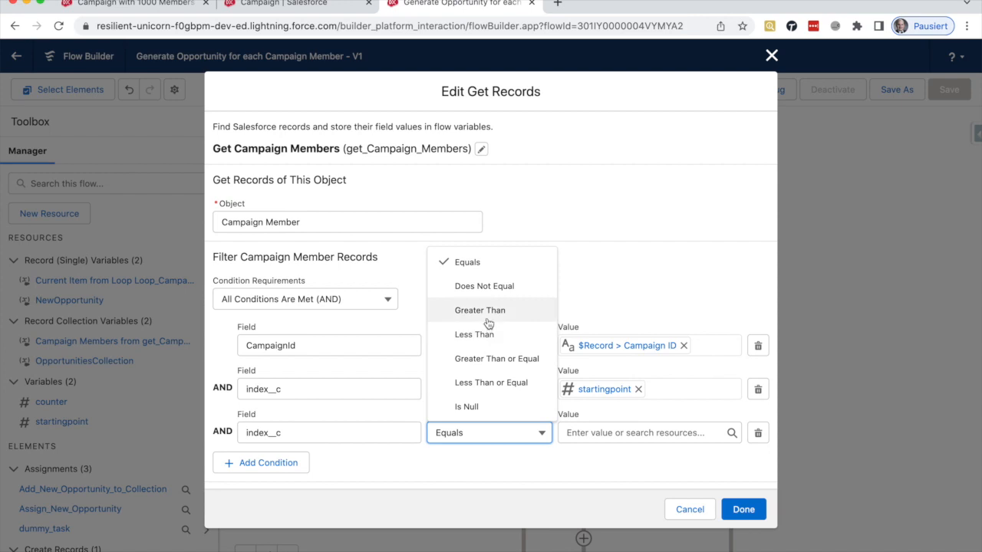
{"action": "left_click", "coordinate": [505, 334]}
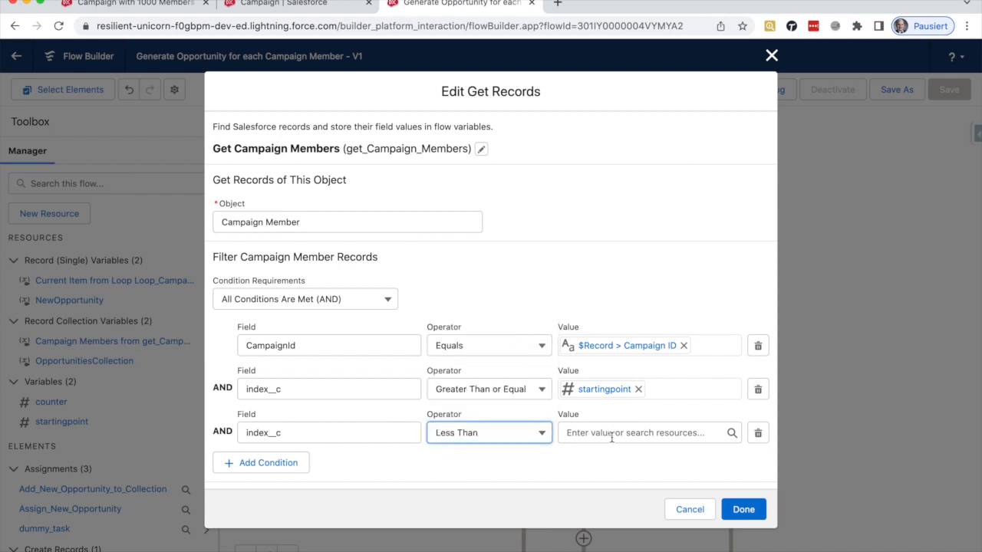
Create a Formula resource named endingPoint with data type Number as the comparison value of the Less Than condition.
{"action": "left_click", "coordinate": [611, 434]}
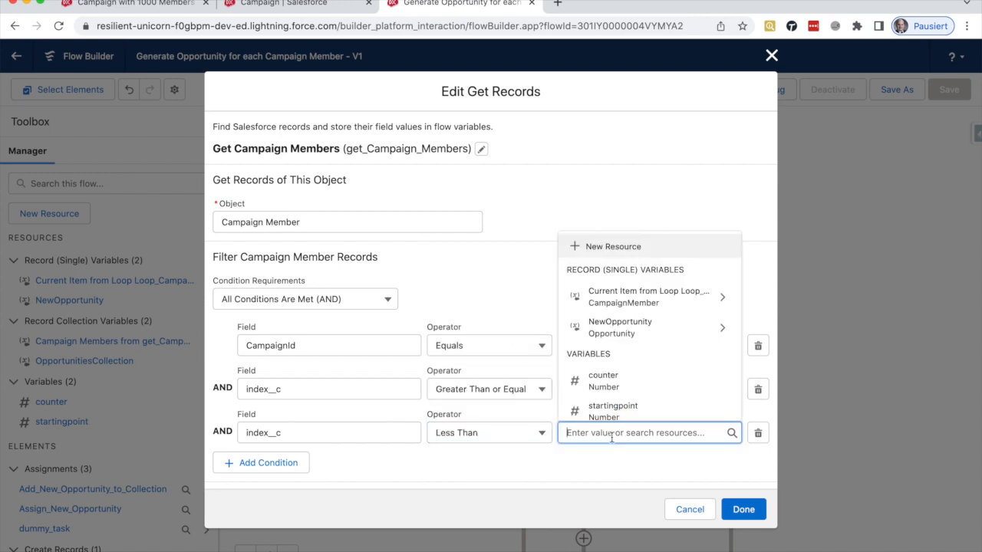
{"action": "left_click", "coordinate": [617, 250]}
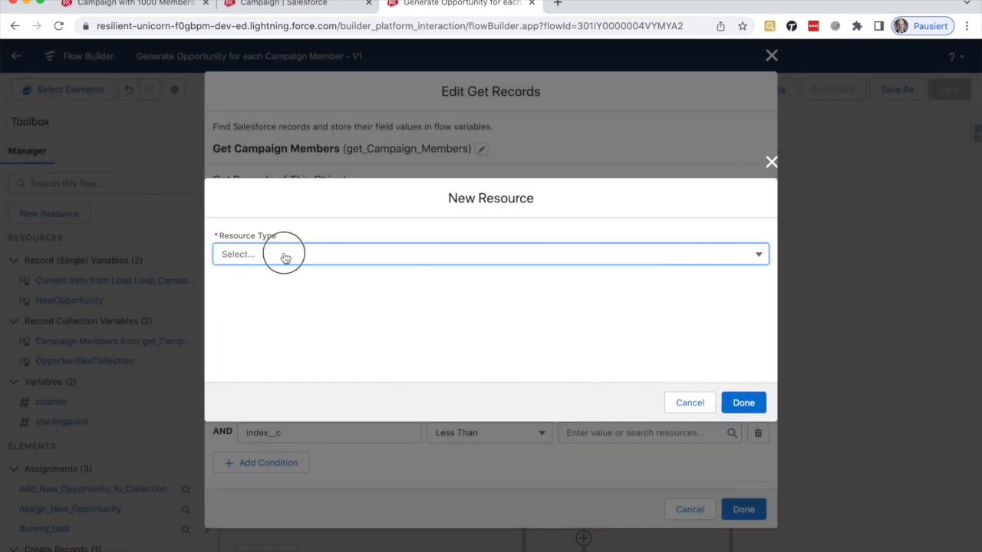
{"action": "left_click", "coordinate": [284, 257]}
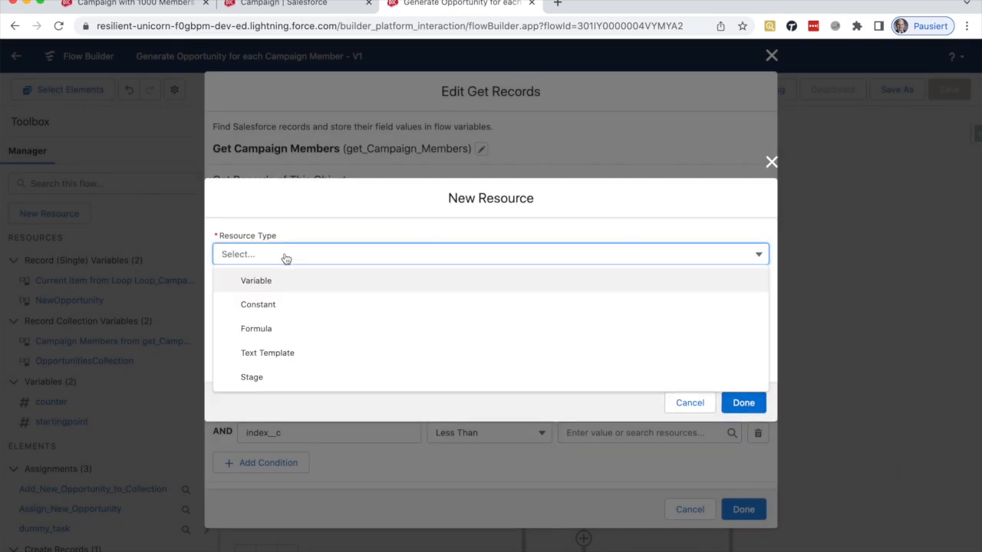
{"action": "left_click", "coordinate": [275, 330]}
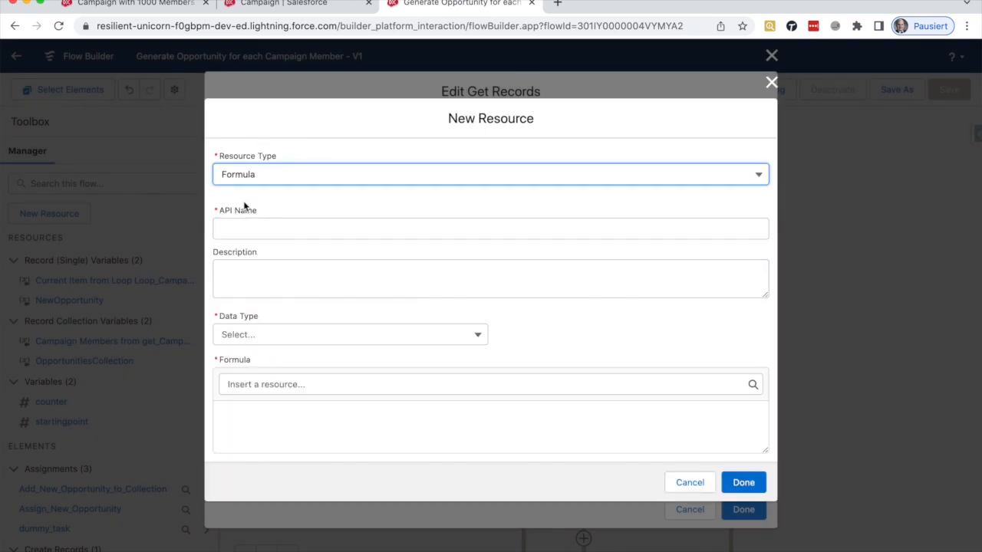
{"action": "left_click", "coordinate": [269, 230]}
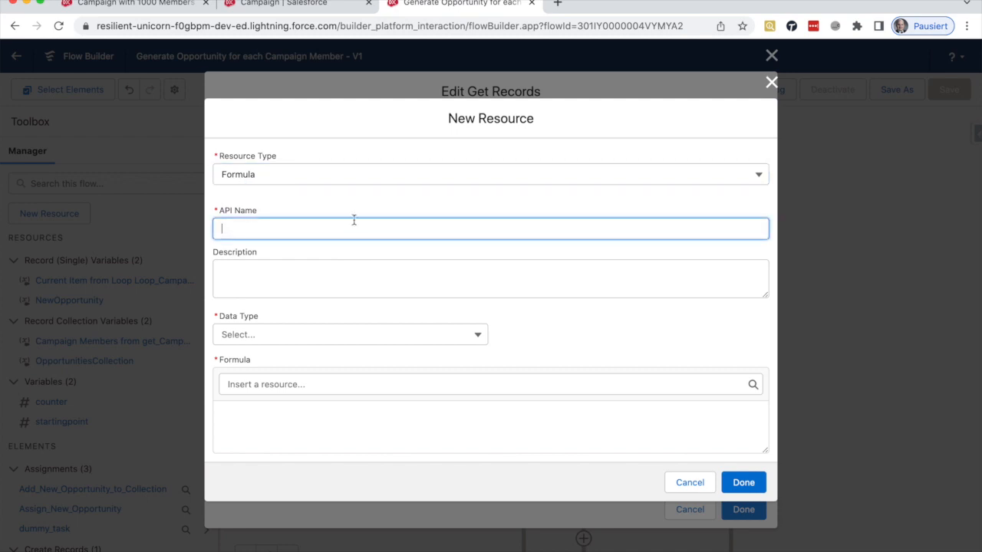
{"action": "type", "text": "ending"}
{"action": "key", "text": "BackSpace"}
{"action": "type", "text": "Point"}
{"action": "key", "text": "Tab"}
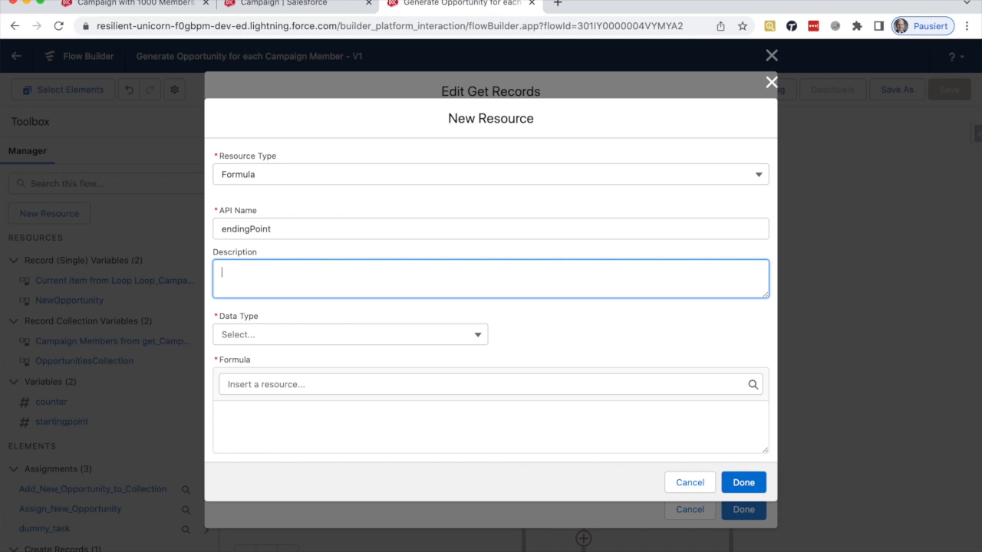
{"action": "left_click", "coordinate": [312, 337]}
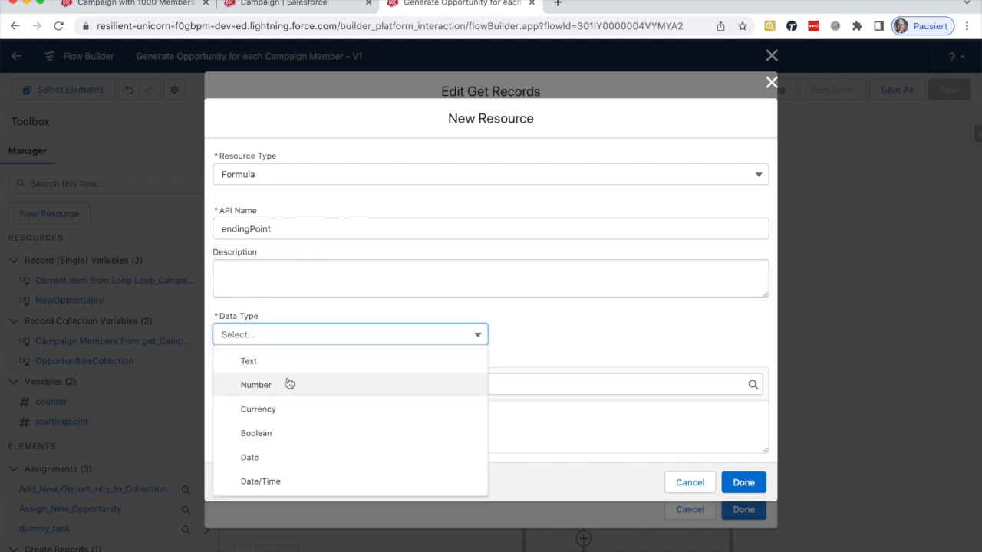
{"action": "left_click", "coordinate": [289, 383]}
Define the endingPoint formula as {!startingpoint} + 200, then save the resource and the Get Campaign Members element.
{"action": "left_click", "coordinate": [296, 401]}
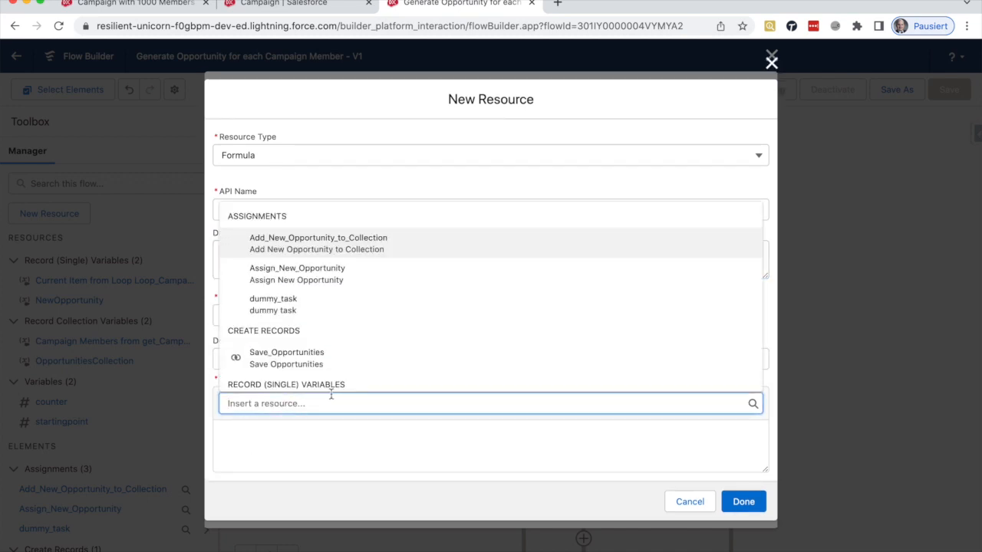
{"action": "type", "text": "star"}
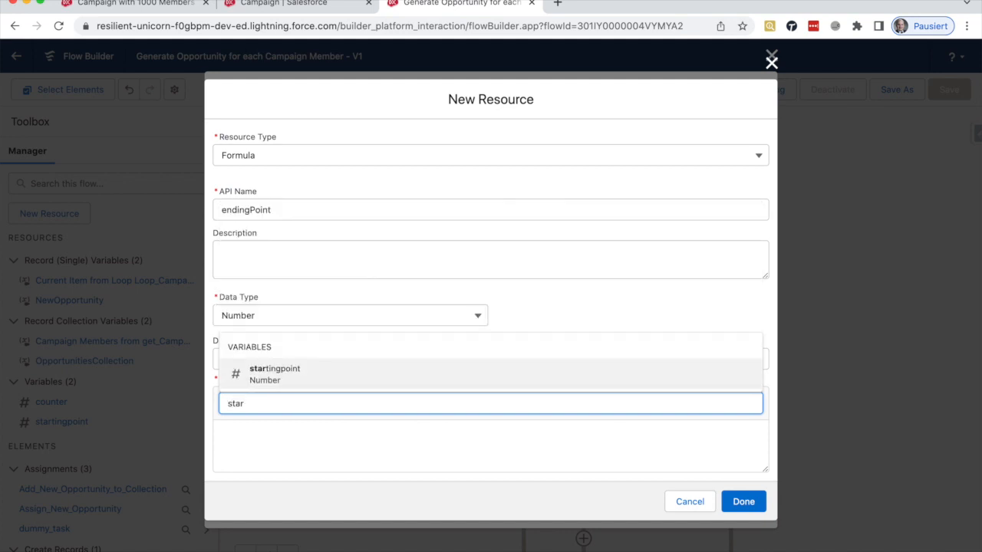
{"action": "left_click", "coordinate": [341, 372]}
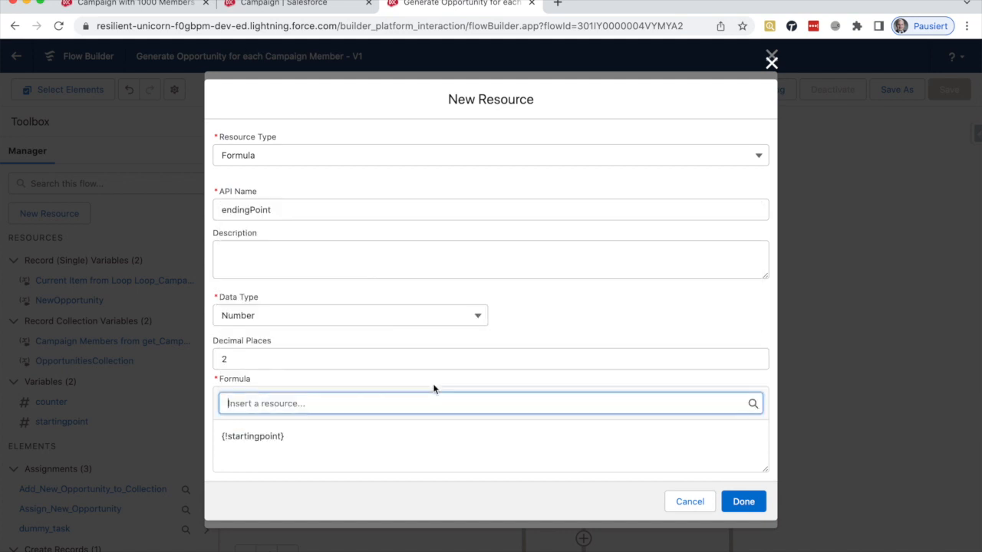
{"action": "left_click", "coordinate": [386, 438]}
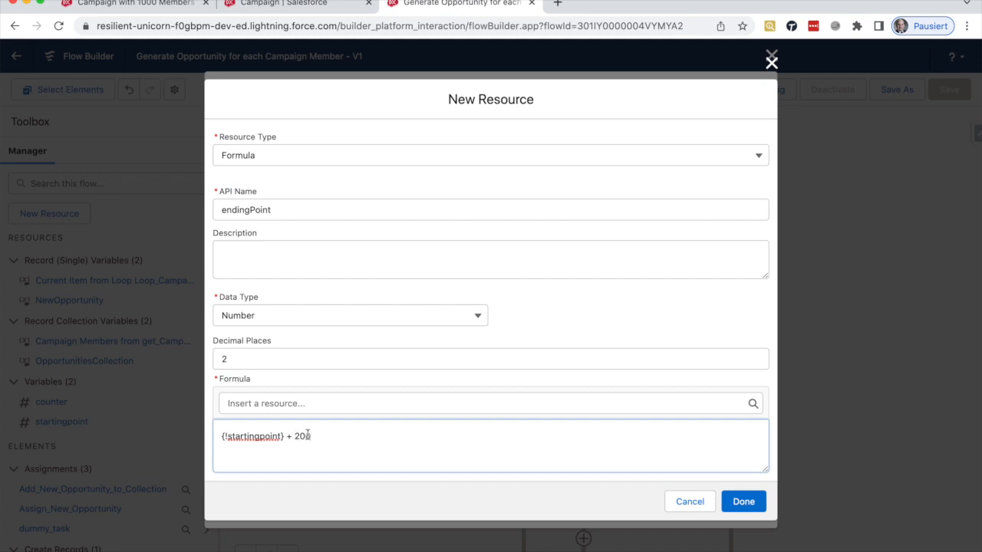
{"action": "left_click_drag", "start_coordinate": [320, 434], "coordinate": [210, 436]}
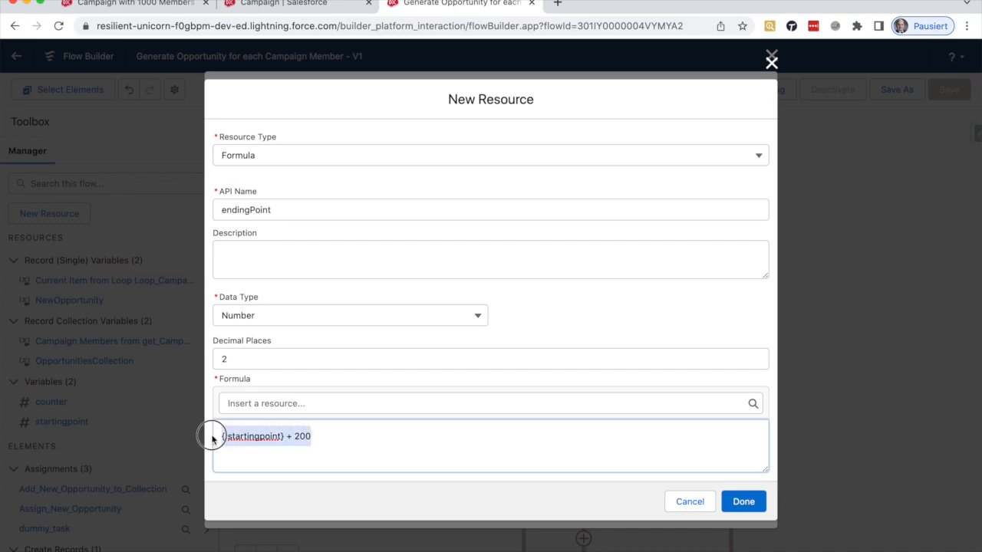
{"action": "left_click", "coordinate": [298, 435]}
{"action": "left_click", "coordinate": [728, 501]}
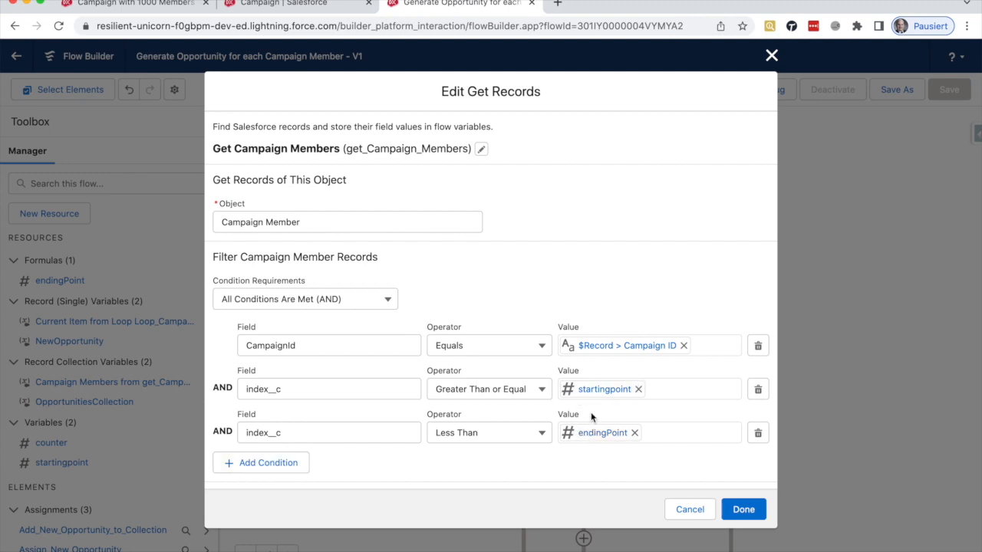
{"action": "left_click", "coordinate": [742, 509]}
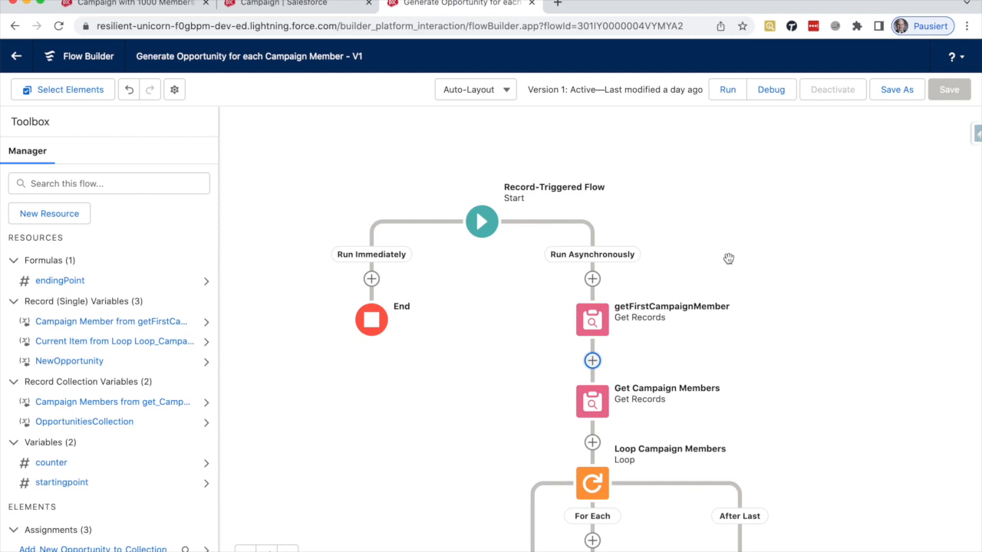
Add an Assignment element labelled Assign Starting Point between getFirstCampaignMember and Get Campaign Members, with startingpoint as its variable.
{"action": "left_click", "coordinate": [593, 363]}
{"action": "scroll", "coordinate": [584, 446], "scroll_direction": "down", "scroll_amount": 3}
{"action": "scroll", "coordinate": [584, 447], "scroll_direction": "down", "scroll_amount": 1}
{"action": "left_click", "coordinate": [575, 462]}
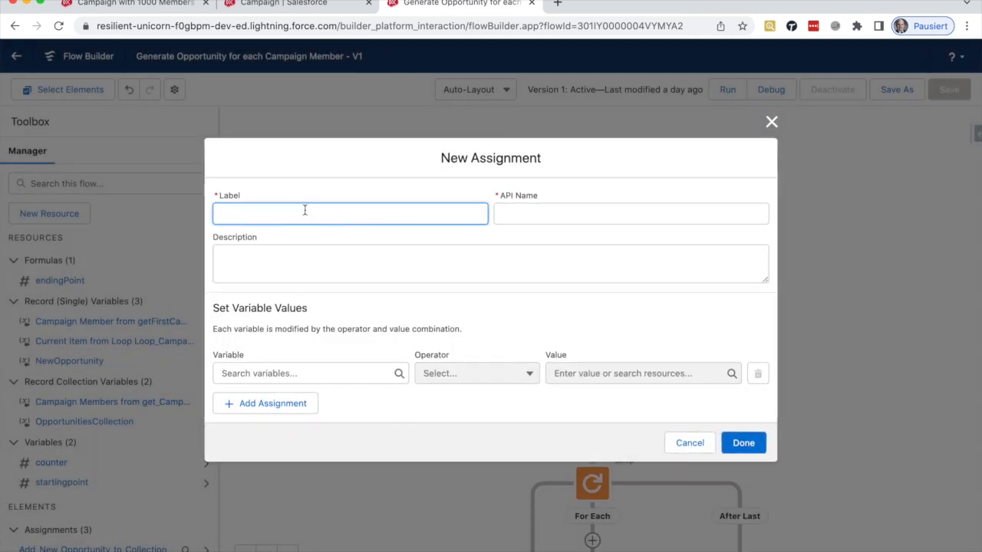
{"action": "type", "text": "Assign Starting Point"}
{"action": "key", "text": "Tab"}
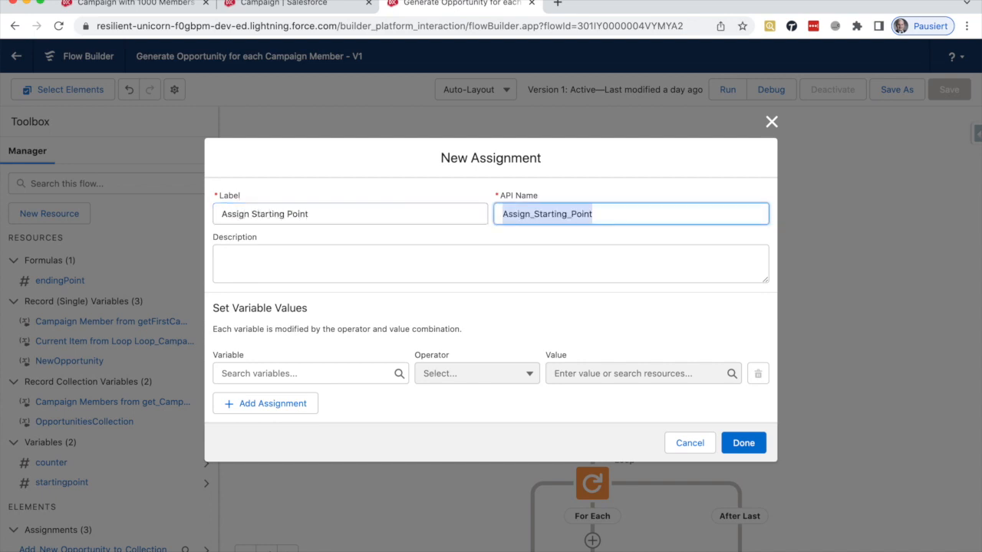
{"action": "left_click", "coordinate": [279, 373]}
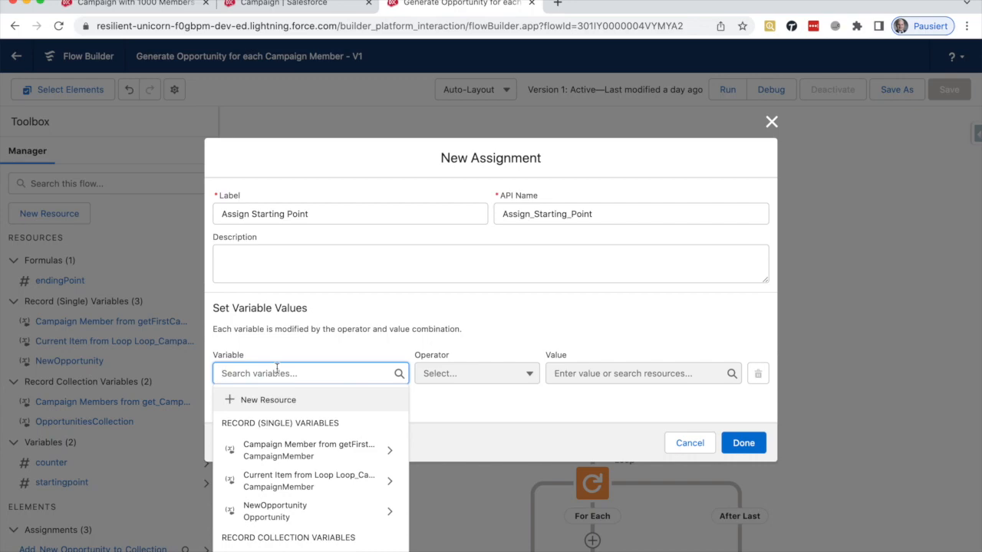
{"action": "type", "text": "startingpoint}"}
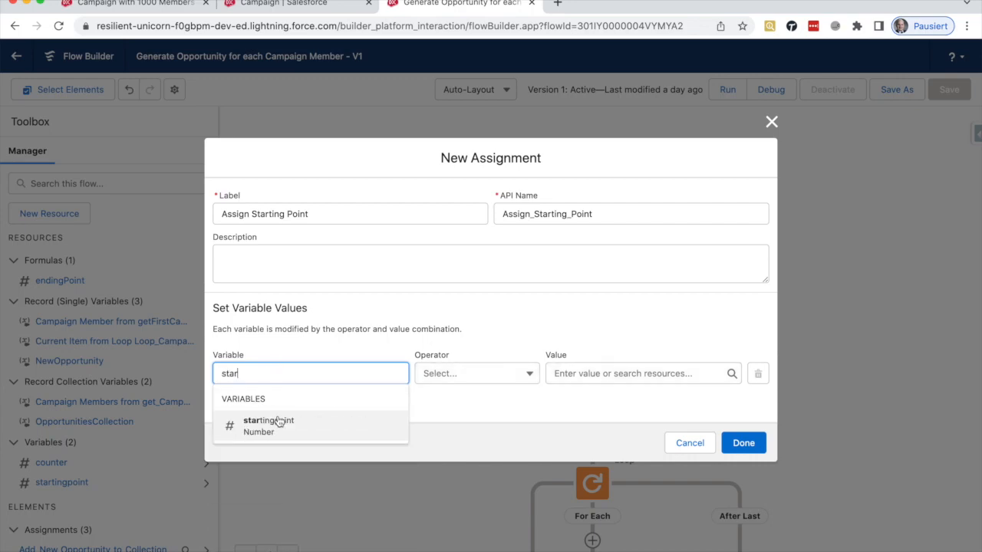
{"action": "left_click", "coordinate": [281, 420]}
Start a new Formula resource named calculateStartingPoint for the value of the startingpoint assignment.
{"action": "left_click", "coordinate": [573, 373]}
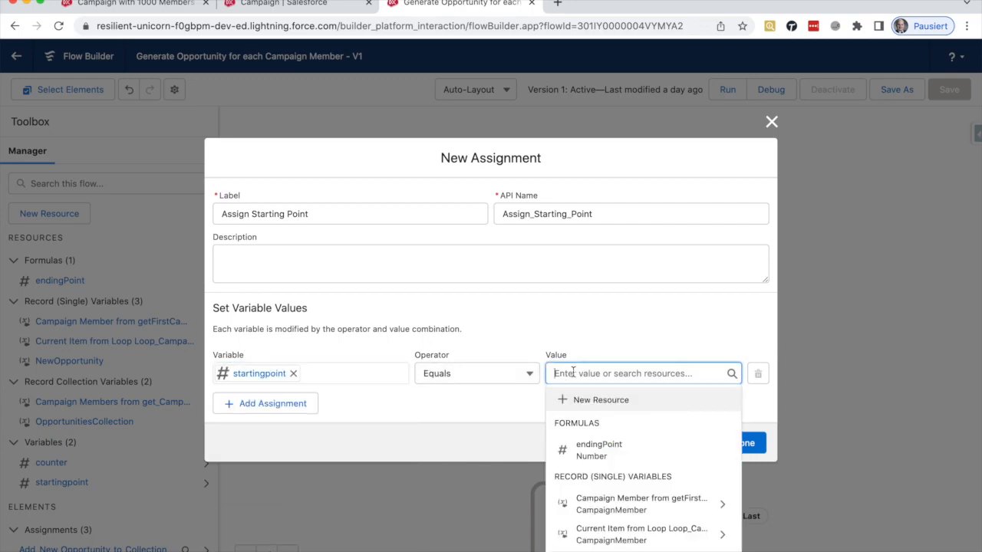
{"action": "left_click", "coordinate": [625, 399]}
{"action": "left_click", "coordinate": [317, 258]}
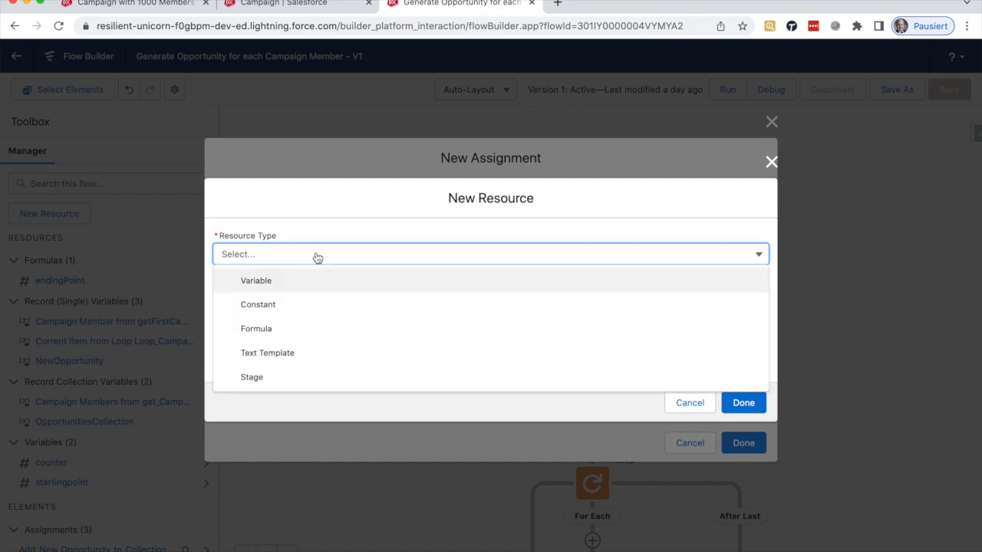
{"action": "left_click", "coordinate": [284, 326]}
{"action": "left_click", "coordinate": [272, 227]}
{"action": "type", "text": "calcula"}
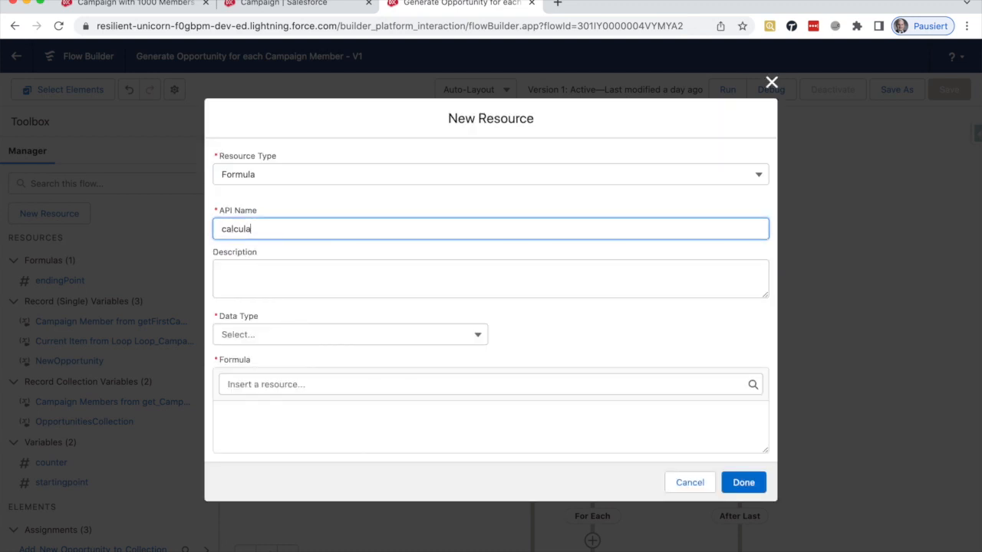
{"action": "type", "text": "te Starting Point"}
{"action": "key", "text": "Tab"}
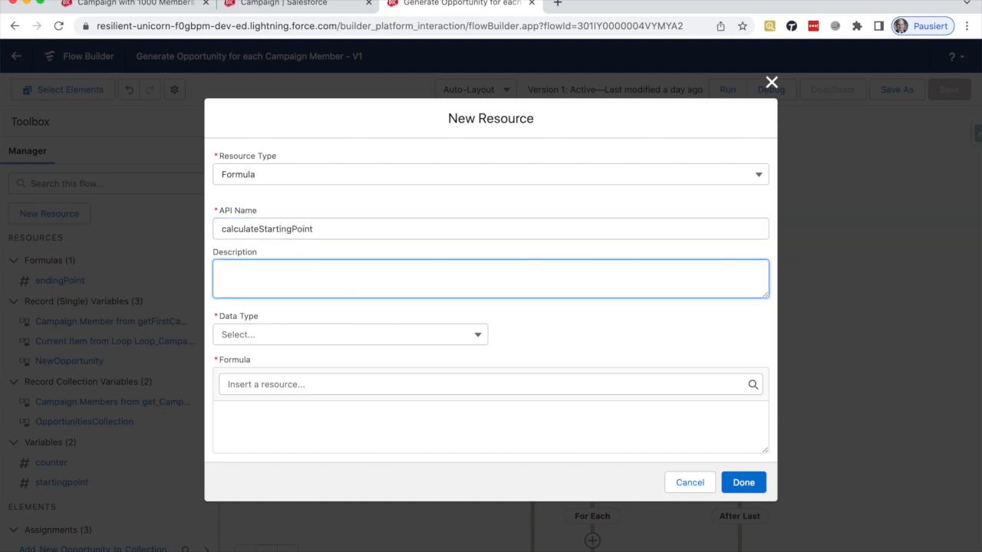
Set the calculateStartingPoint formula's data type to Number with 0 decimal places.
{"action": "left_click", "coordinate": [274, 335]}
{"action": "left_click", "coordinate": [272, 384]}
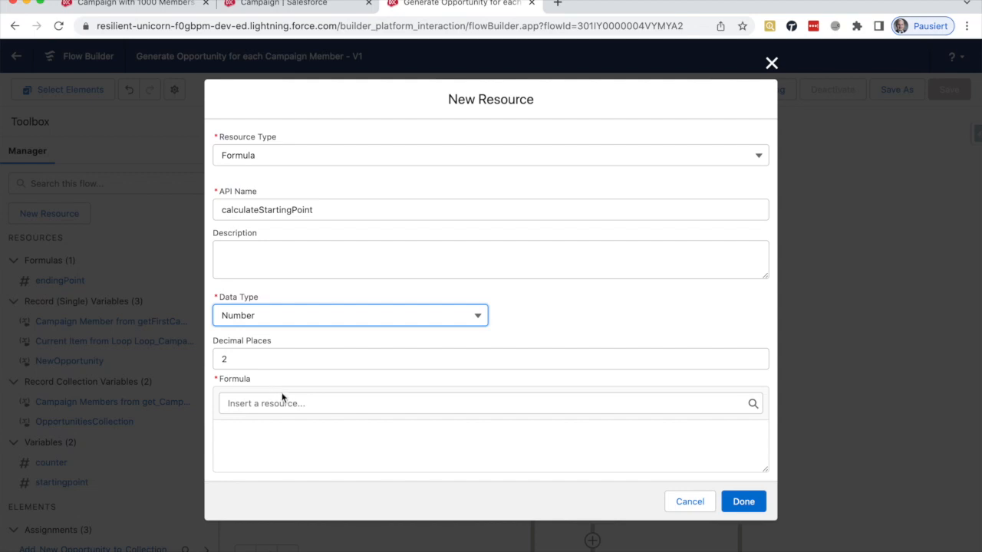
{"action": "left_click", "coordinate": [221, 360]}
{"action": "type", "text": "0"}
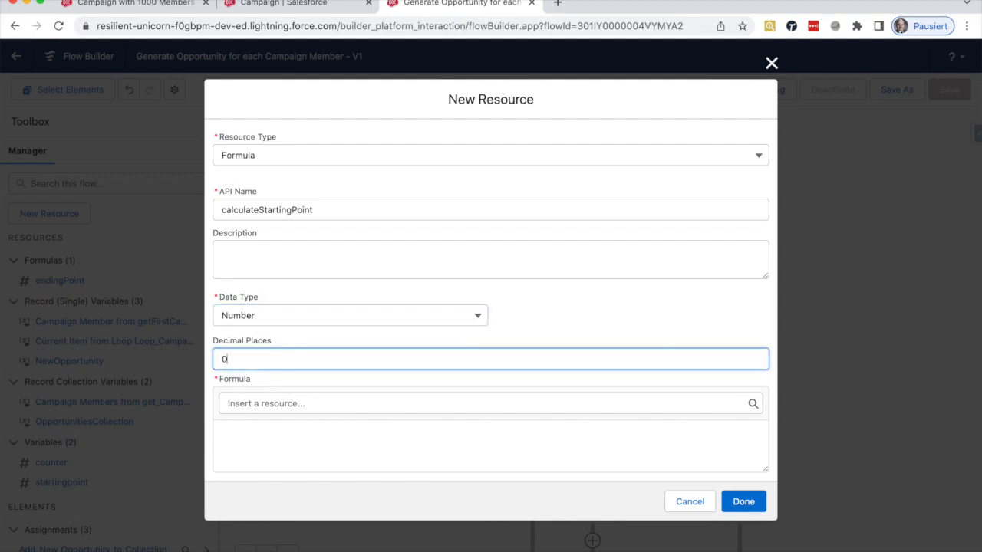
{"action": "left_click", "coordinate": [599, 323]}
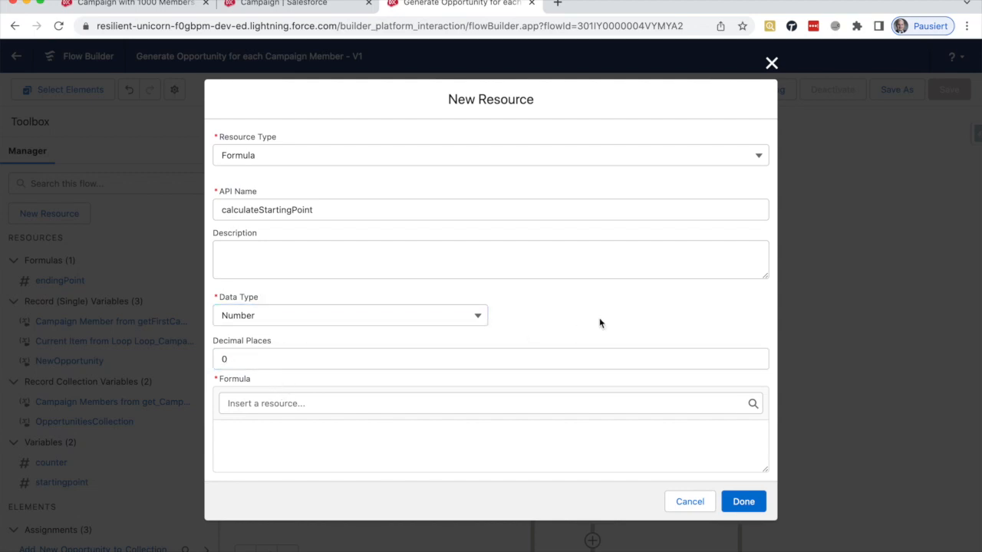
Insert the index__c field of the getFirstCampaignMember record into the calculateStartingPoint formula.
{"action": "left_click", "coordinate": [347, 405]}
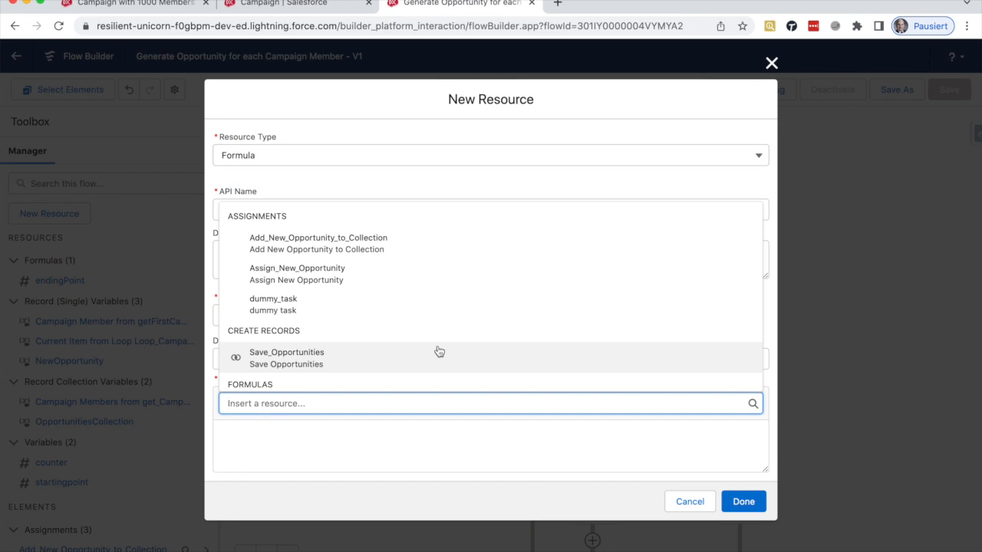
{"action": "type", "text": "first"}
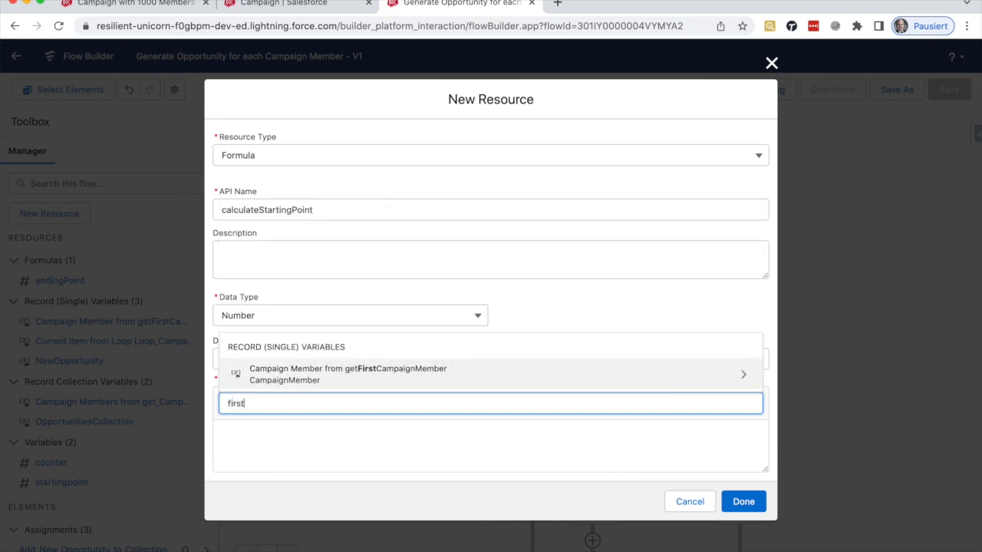
{"action": "left_click", "coordinate": [395, 375]}
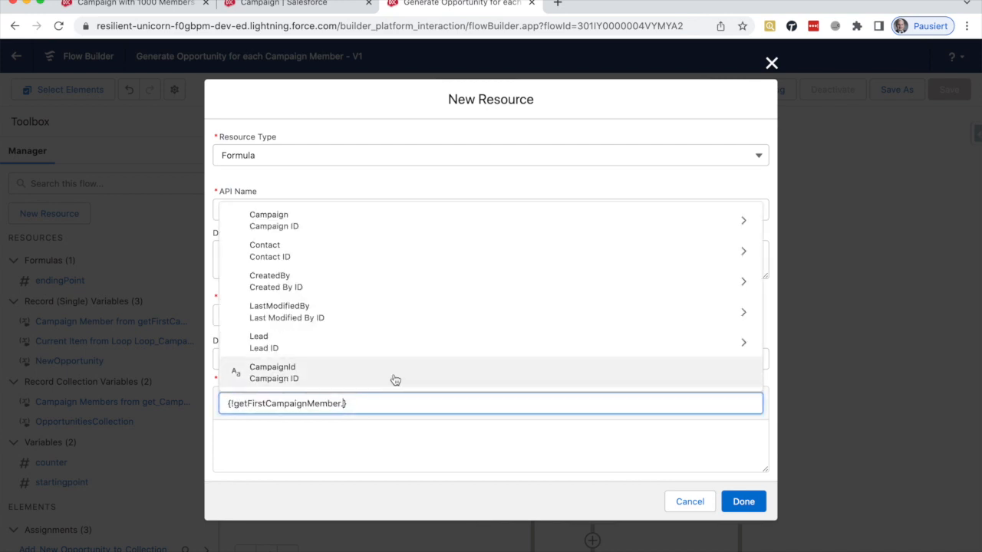
{"action": "type", "text": "in"}
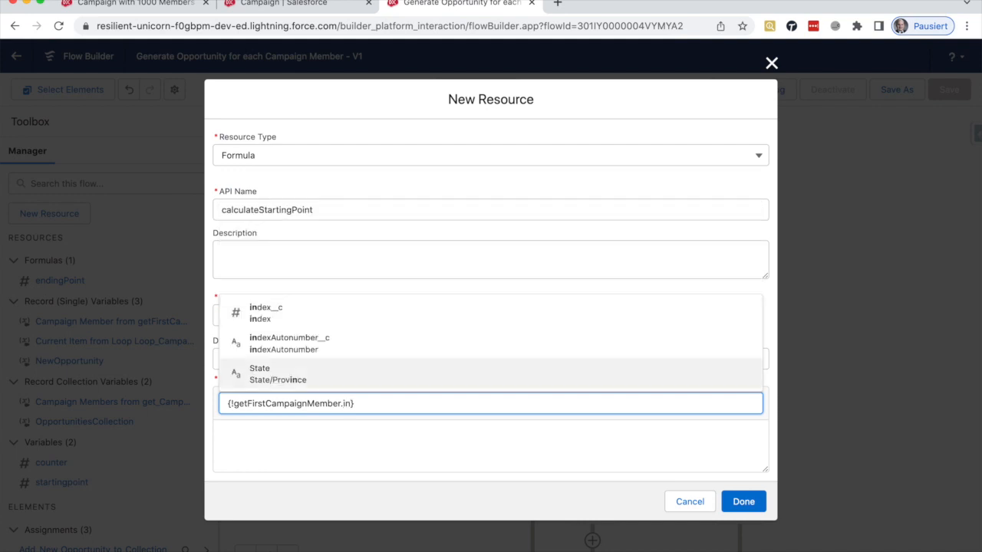
{"action": "left_click", "coordinate": [389, 322]}
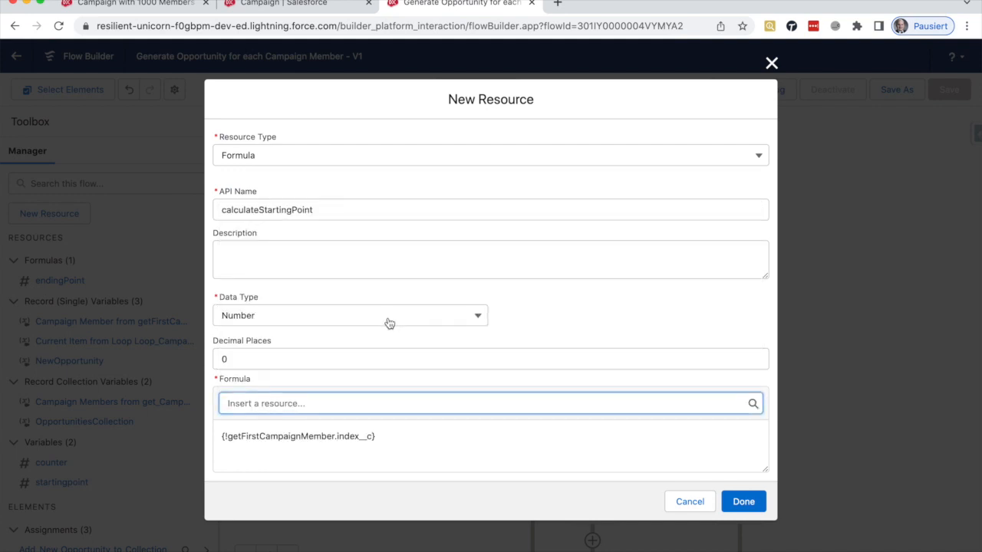
Insert the round__c field of the triggering $Record into the calculateStartingPoint formula after the index field.
{"action": "left_click", "coordinate": [378, 406]}
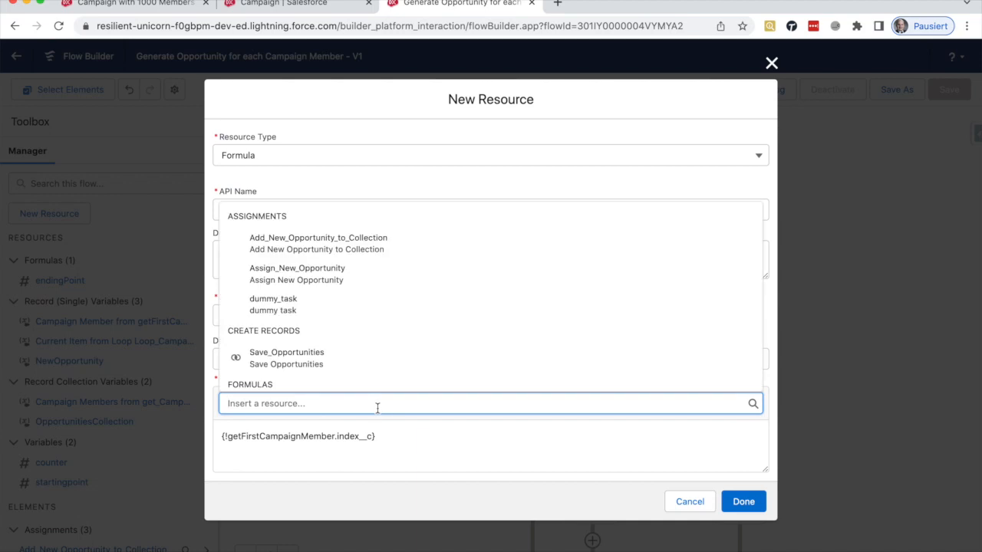
{"action": "type", "text": "round"}
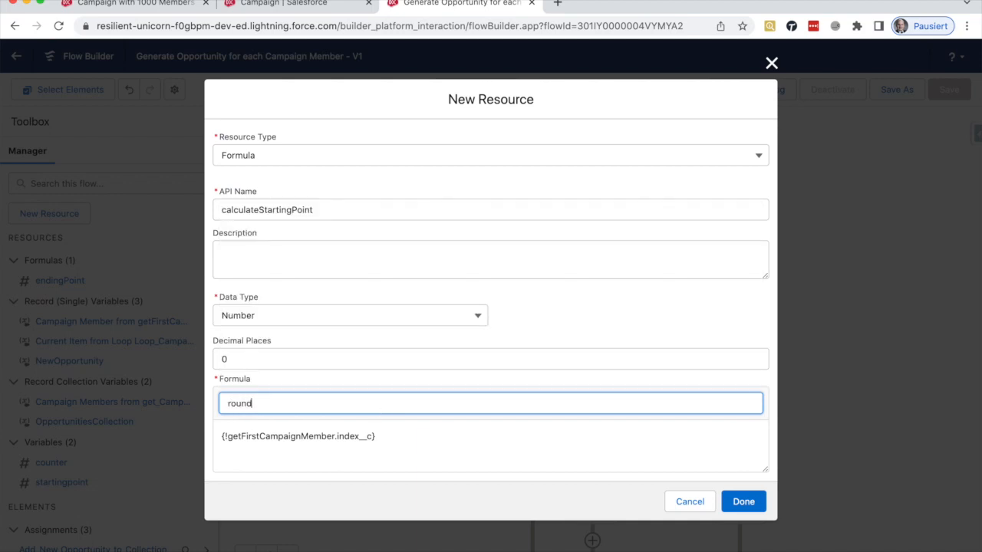
{"action": "key", "text": "BackSpace"}
{"action": "key", "text": "BackSpace"}
{"action": "key", "text": "BackSpace"}
{"action": "key", "text": "BackSpace"}
{"action": "type", "text": "ec"}
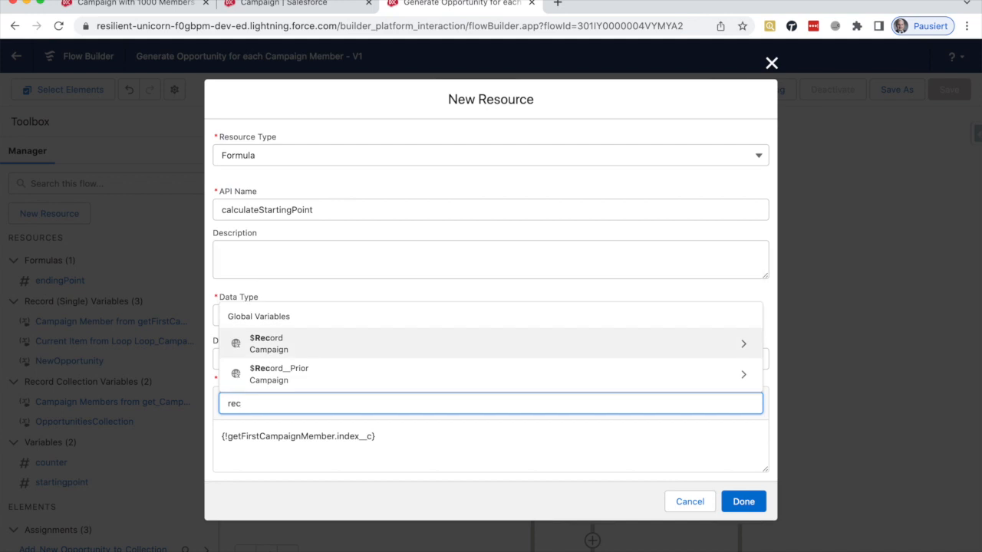
{"action": "left_click", "coordinate": [346, 344]}
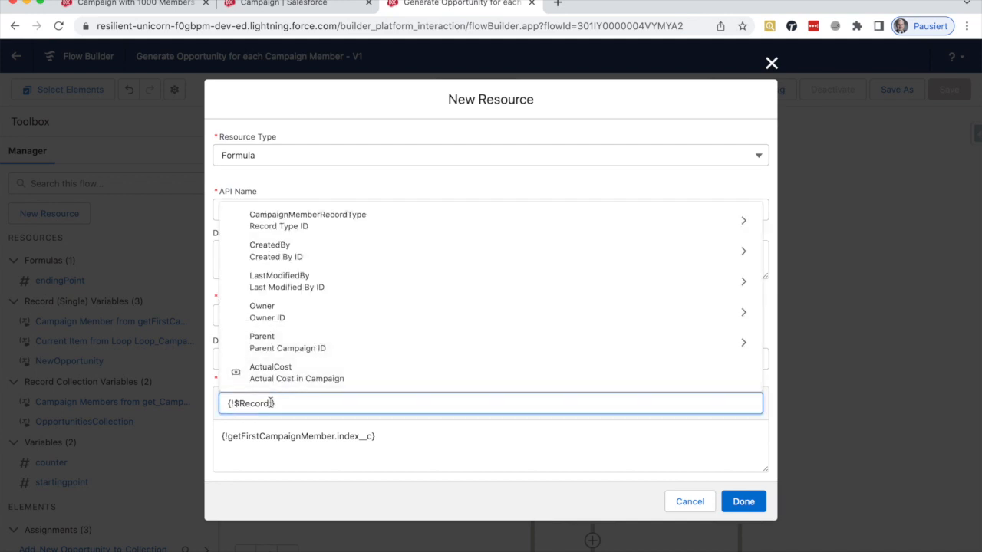
{"action": "type", "text": "round"}
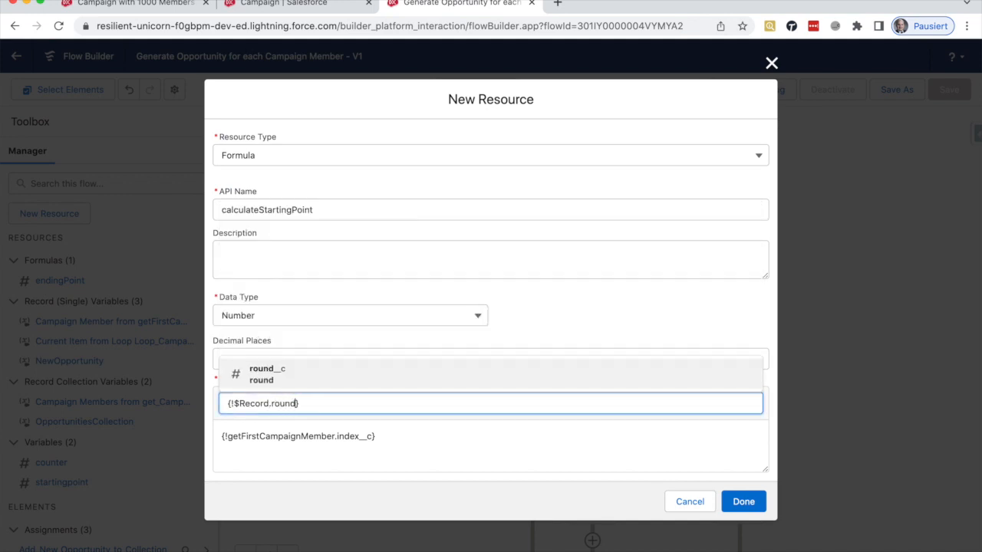
{"action": "left_click", "coordinate": [343, 374]}
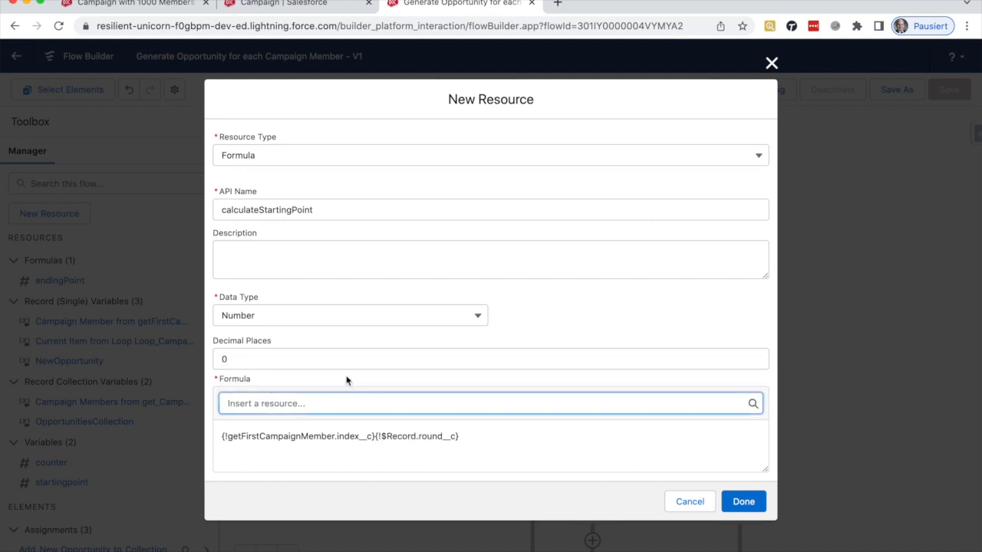
Complete the formula as {!getFirstCampaignMember.index__c} + ({!$Record.round__c} * 200), then save it and the Assign Starting Point assignment.
{"action": "left_click", "coordinate": [374, 404]}
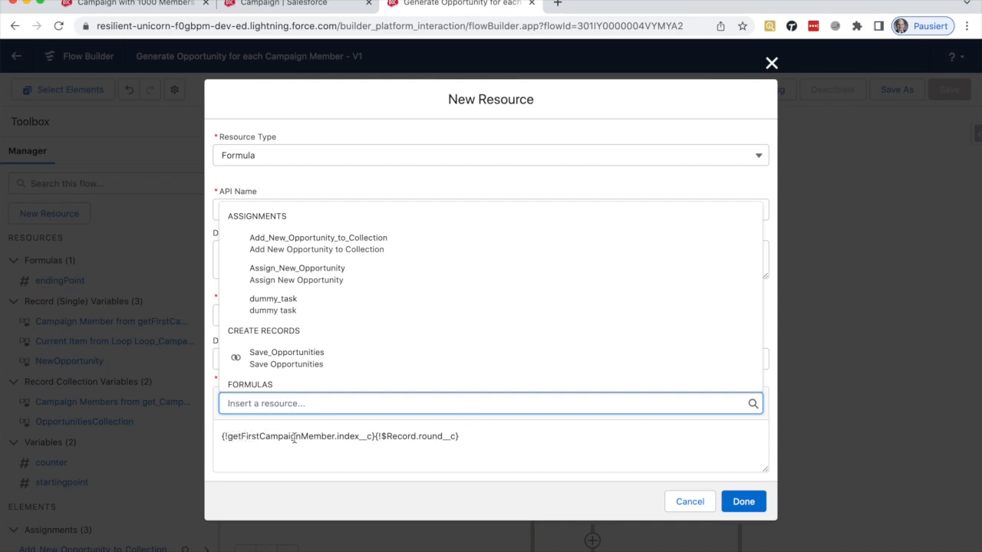
{"action": "left_click", "coordinate": [373, 436]}
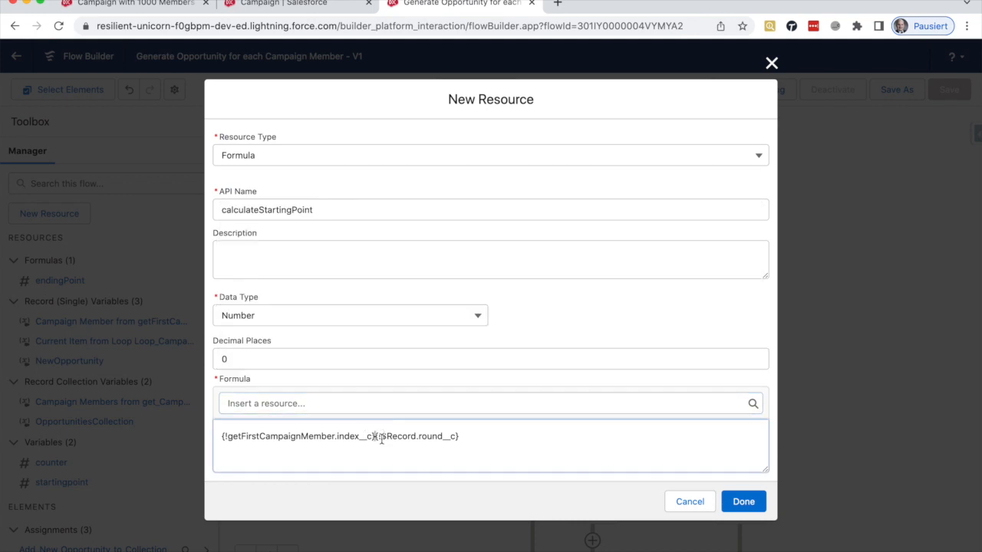
{"action": "type", "text": "+ ("}
{"action": "double_click", "coordinate": [492, 434]}
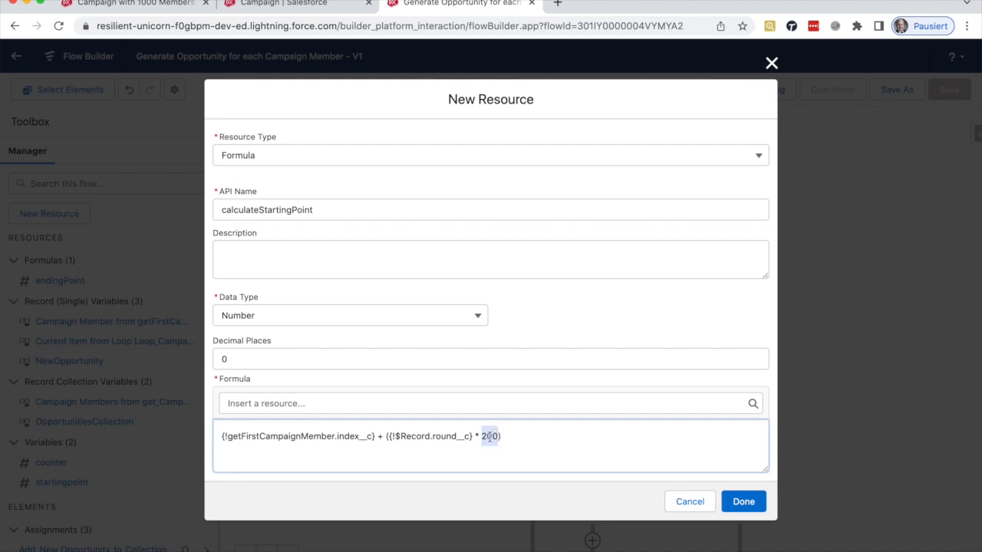
{"action": "left_click", "coordinate": [462, 437]}
{"action": "left_click", "coordinate": [741, 501]}
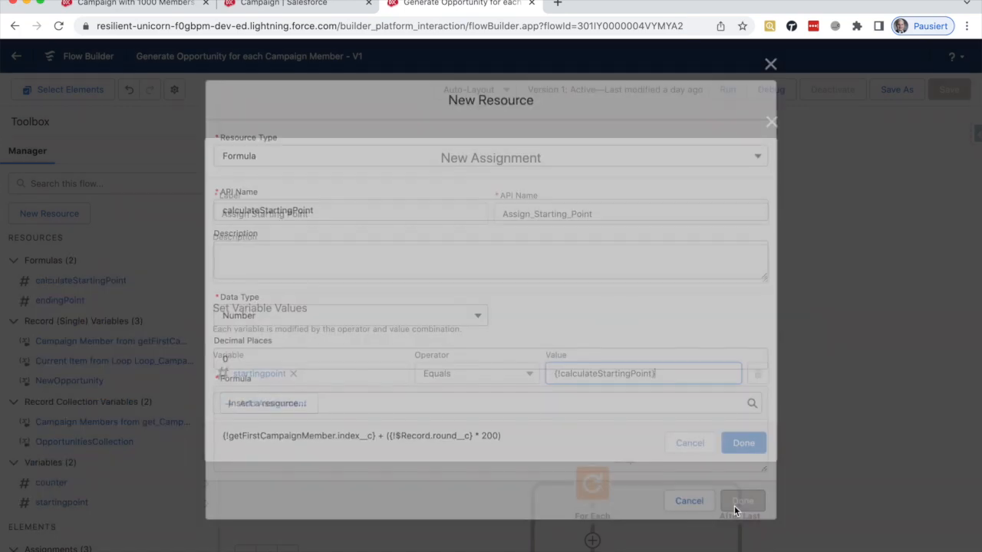
{"action": "left_click", "coordinate": [742, 442]}
Review the startingpoint and endingPoint filter conditions of the Get Campaign Members element and close it.
{"action": "left_click_drag", "start_coordinate": [767, 438], "coordinate": [823, 302]}
{"action": "double_click", "coordinate": [596, 341]}
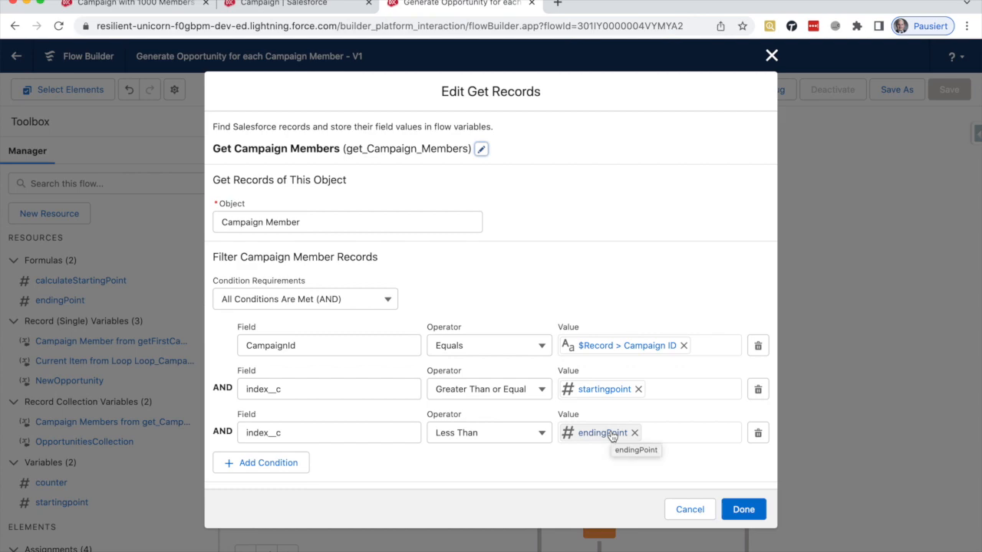
{"action": "left_click", "coordinate": [744, 510]}
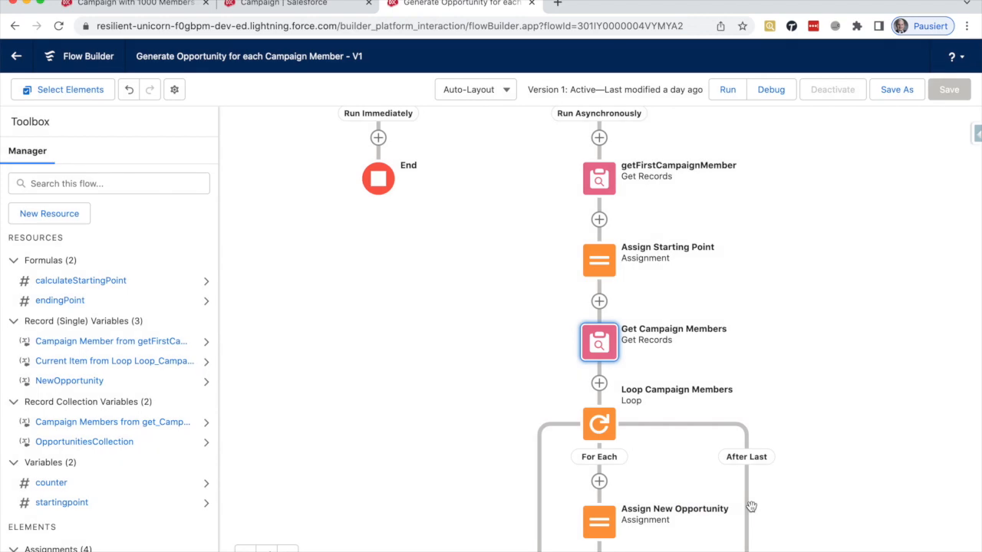
Switch to Sublime Text and highlight task 4, the scheduled path in the flow, in the Actions to prevent Limit notes.
{"action": "key", "text": "super+Tab"}
{"action": "key", "text": "super+Tab"}
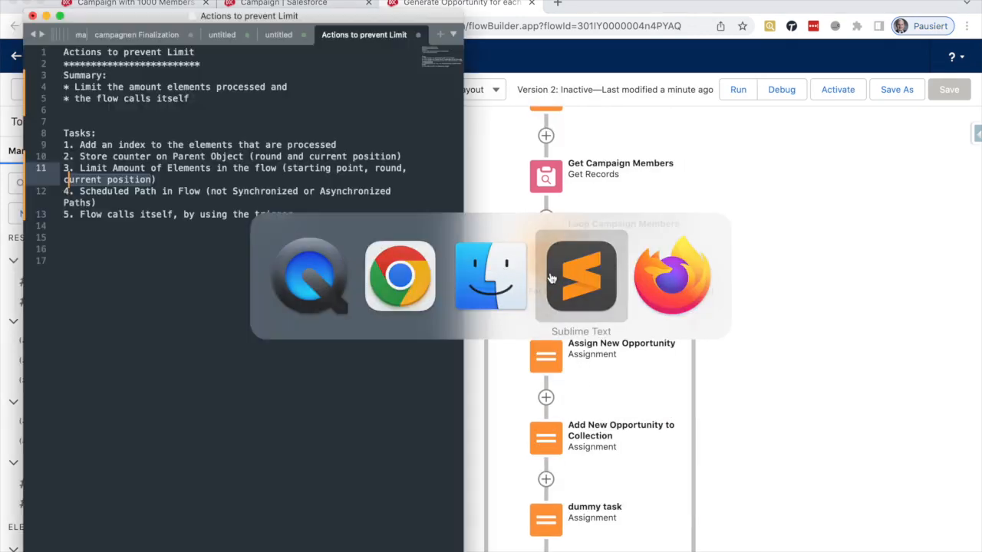
{"action": "left_click", "coordinate": [152, 203]}
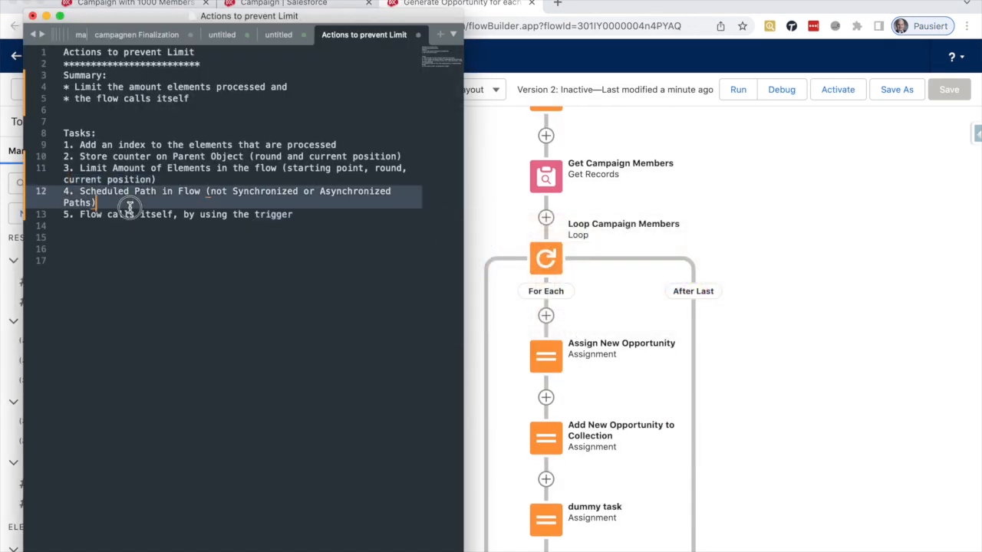
{"action": "left_click_drag", "start_coordinate": [120, 204], "coordinate": [46, 192]}
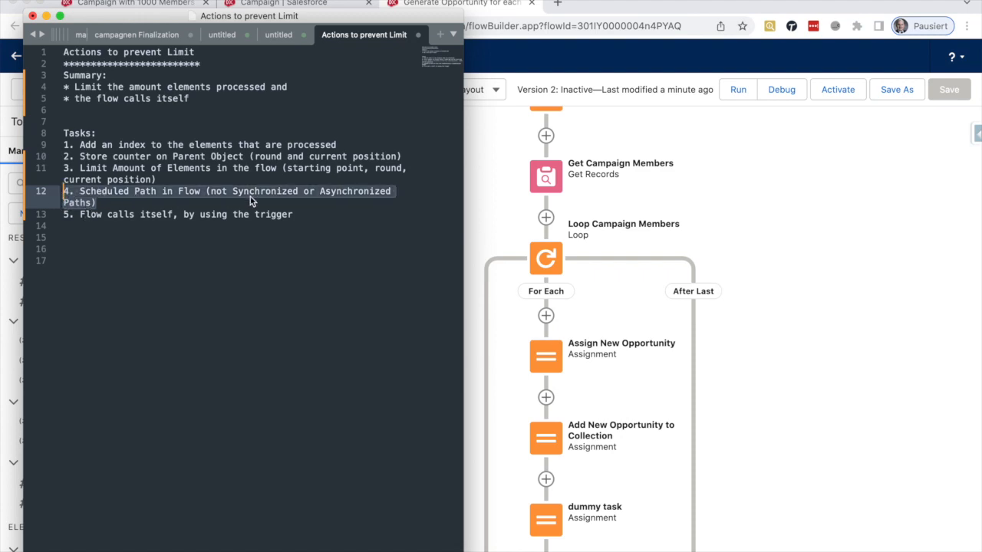
Return to Flow Builder in Chrome and add a scheduled path labelled Run at 0 min to the flow's Start element.
{"action": "left_click", "coordinate": [849, 202]}
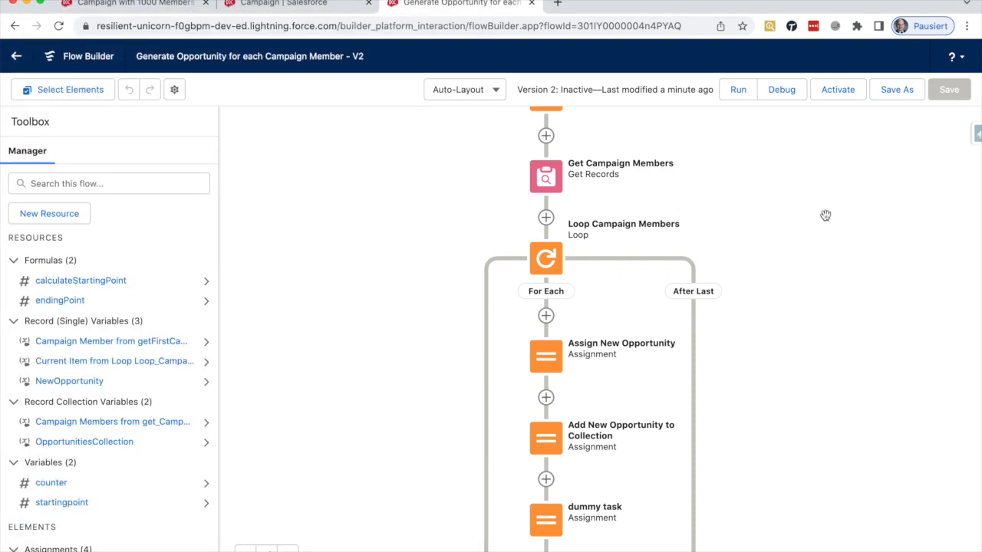
{"action": "left_click_drag", "start_coordinate": [831, 270], "coordinate": [813, 411]}
{"action": "left_click_drag", "start_coordinate": [775, 240], "coordinate": [786, 331]}
{"action": "left_click_drag", "start_coordinate": [789, 227], "coordinate": [805, 277]}
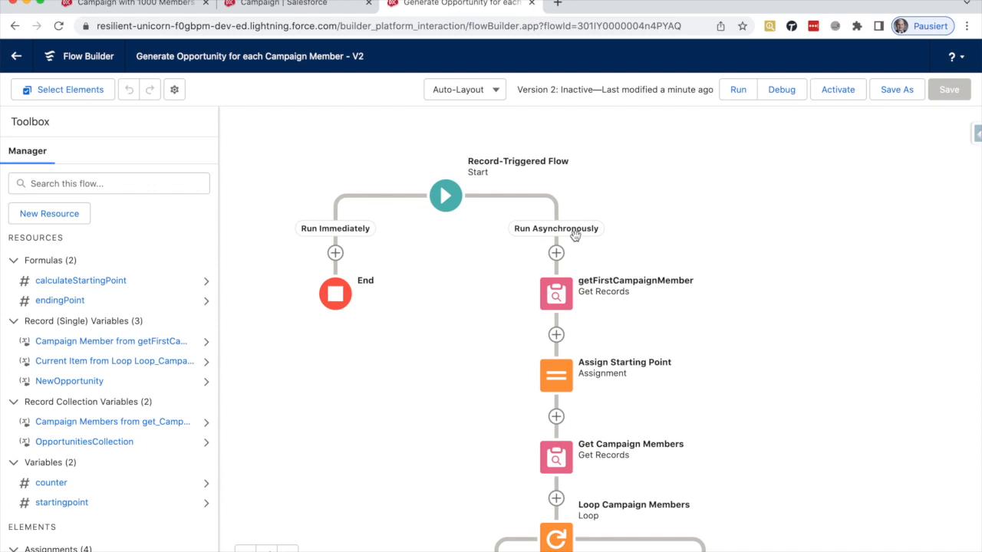
{"action": "left_click", "coordinate": [446, 196]}
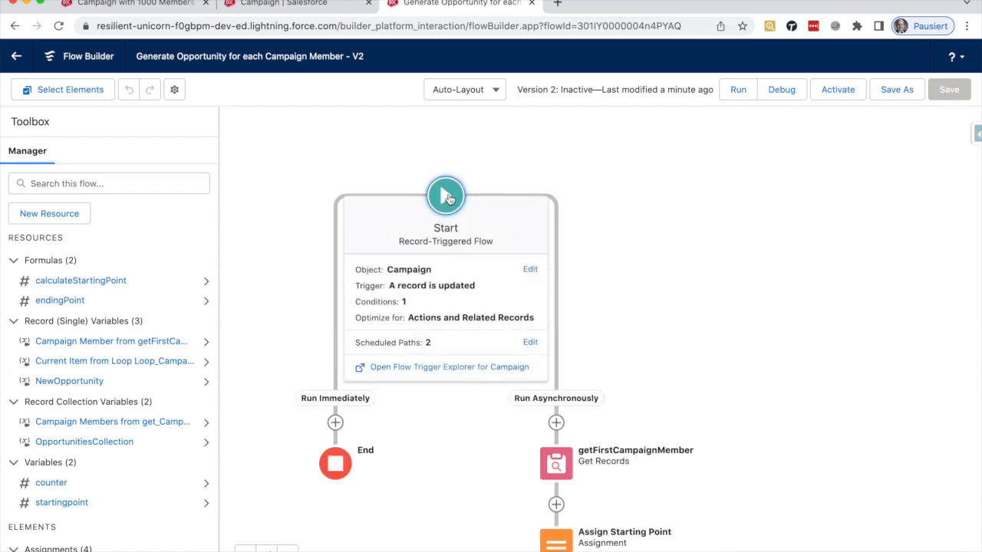
{"action": "left_click", "coordinate": [549, 343]}
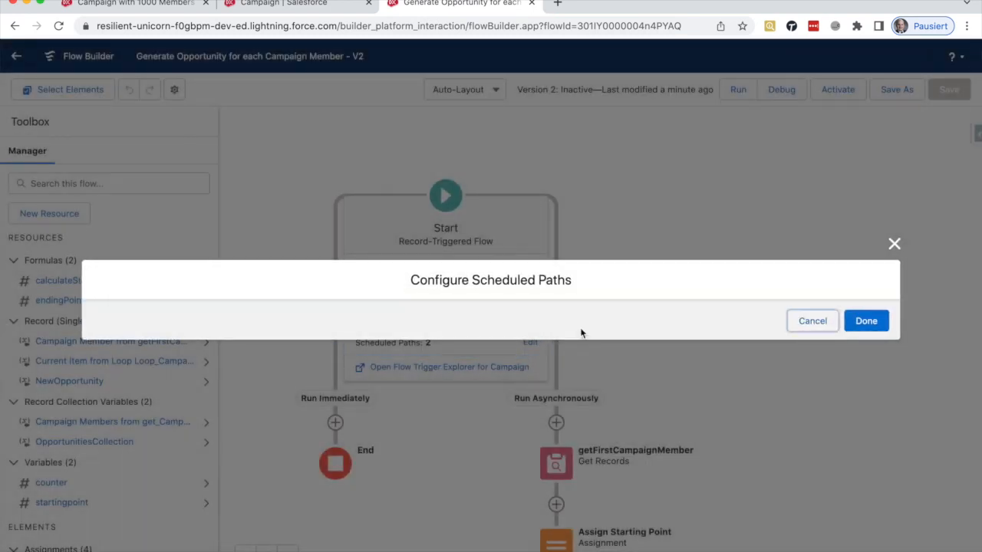
{"action": "left_click", "coordinate": [194, 192]}
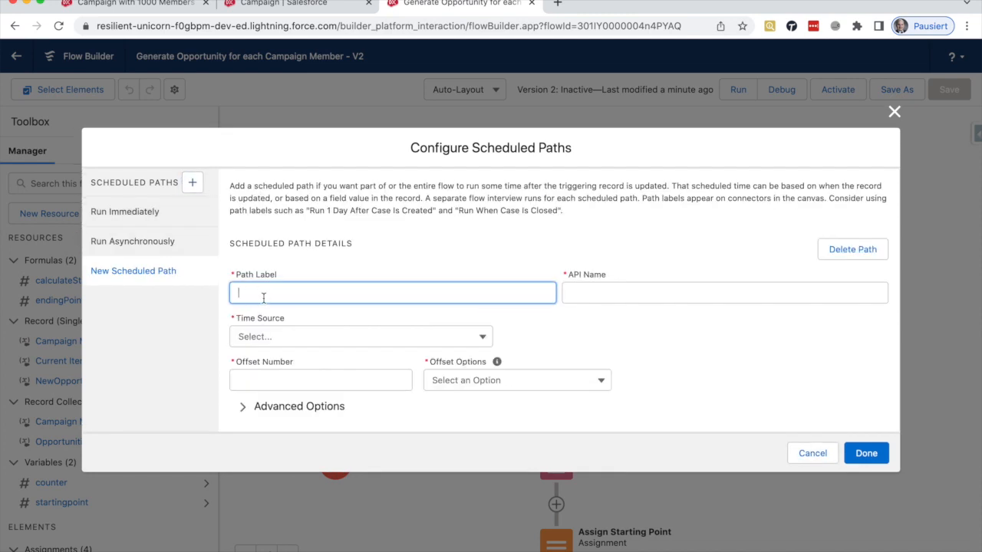
{"action": "type", "text": "Run at 0 min"}
{"action": "key", "text": "Tab"}
Schedule the Run at 0 min path for 0 Minutes After, with When Campaign is Updated as time source, and apply it.
{"action": "left_click", "coordinate": [258, 337]}
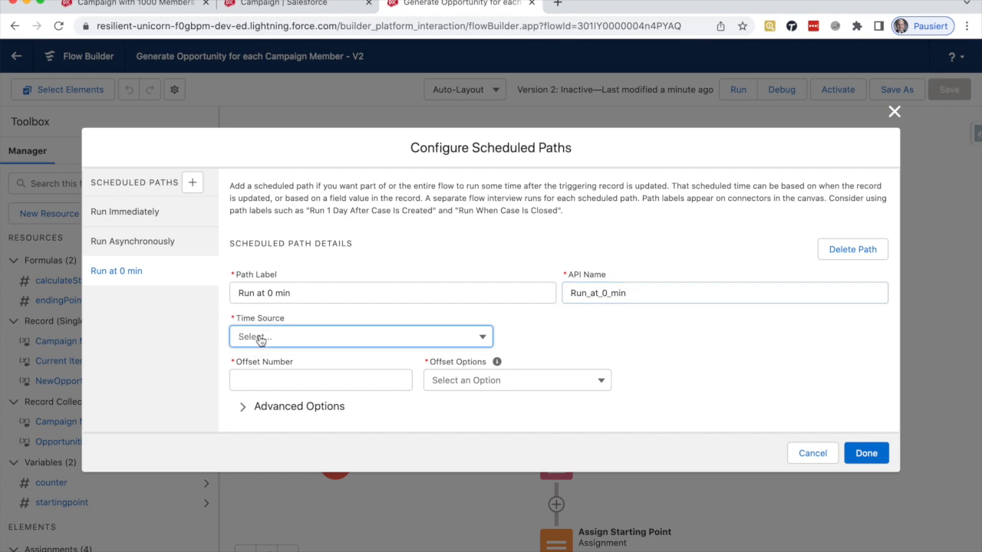
{"action": "left_click", "coordinate": [312, 365]}
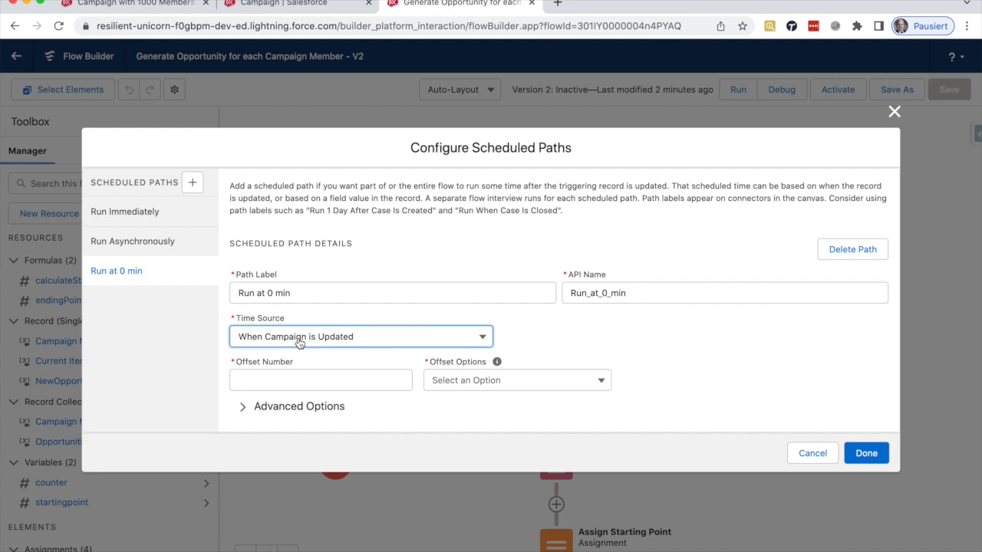
{"action": "left_click", "coordinate": [276, 379]}
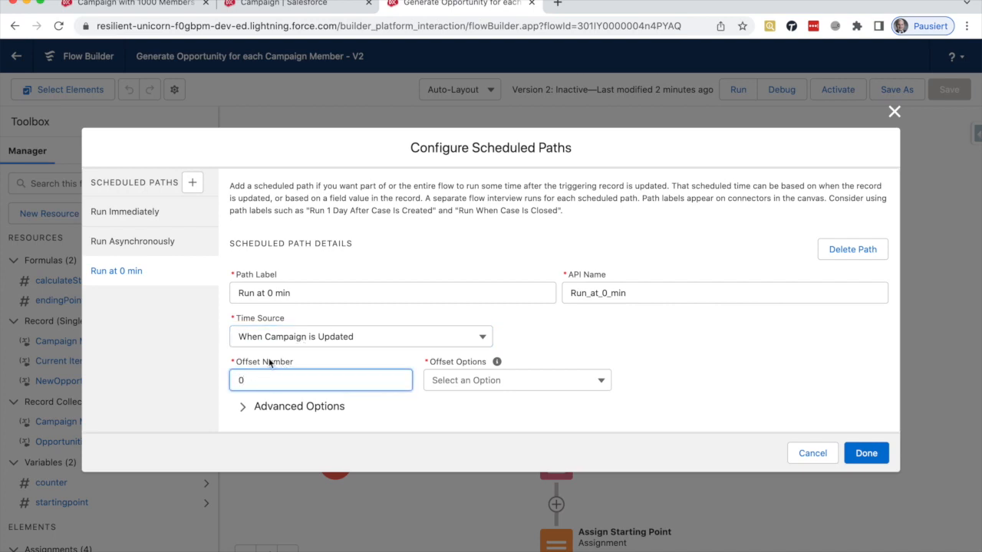
{"action": "left_click", "coordinate": [485, 387]}
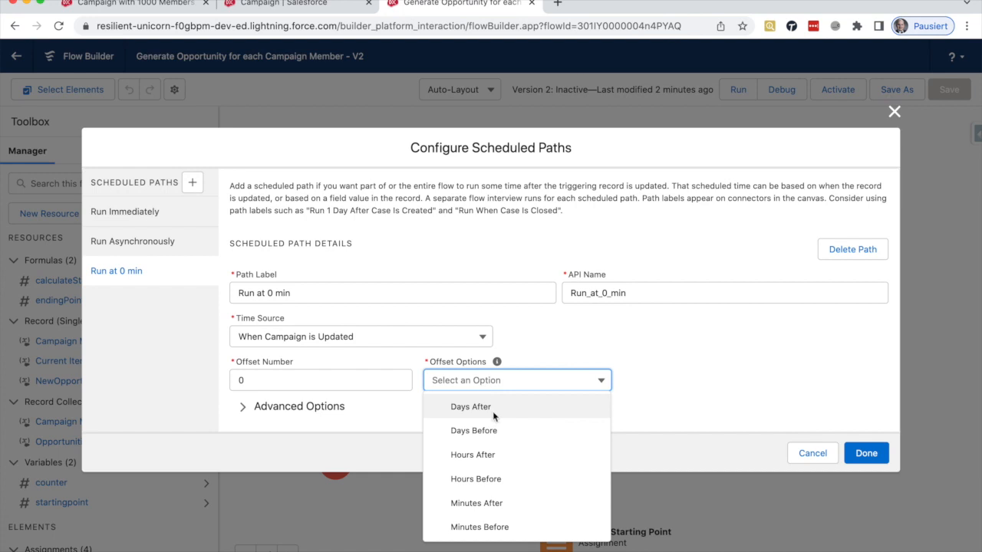
{"action": "left_click", "coordinate": [515, 503]}
{"action": "key", "text": "Tab"}
{"action": "key", "text": "Return"}
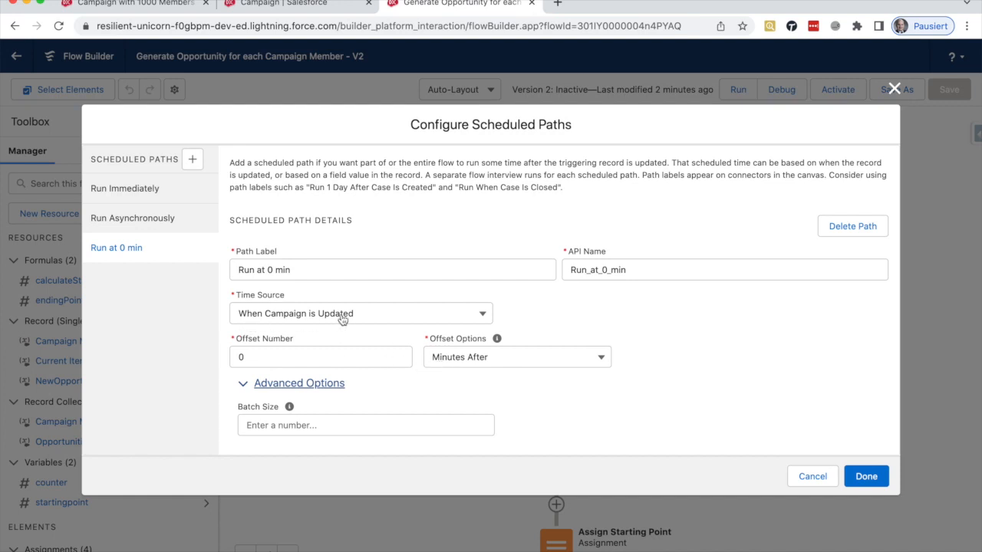
{"action": "left_click", "coordinate": [863, 475]}
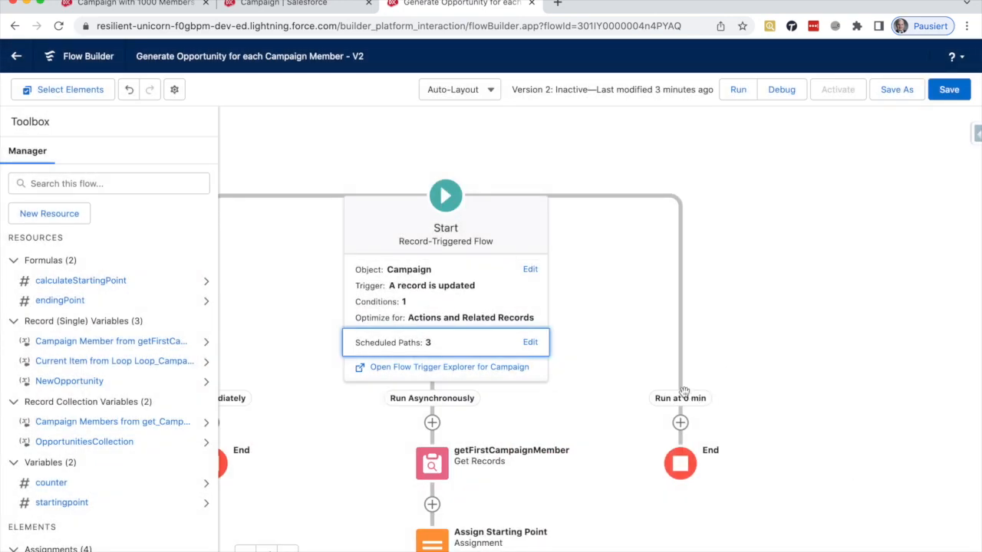
Connect the Run at 0 min path to the getFirstCampaignMember element.
{"action": "left_click_drag", "start_coordinate": [807, 394], "coordinate": [831, 212]}
{"action": "left_click_drag", "start_coordinate": [708, 355], "coordinate": [708, 184]}
{"action": "left_click_drag", "start_coordinate": [837, 184], "coordinate": [867, 390]}
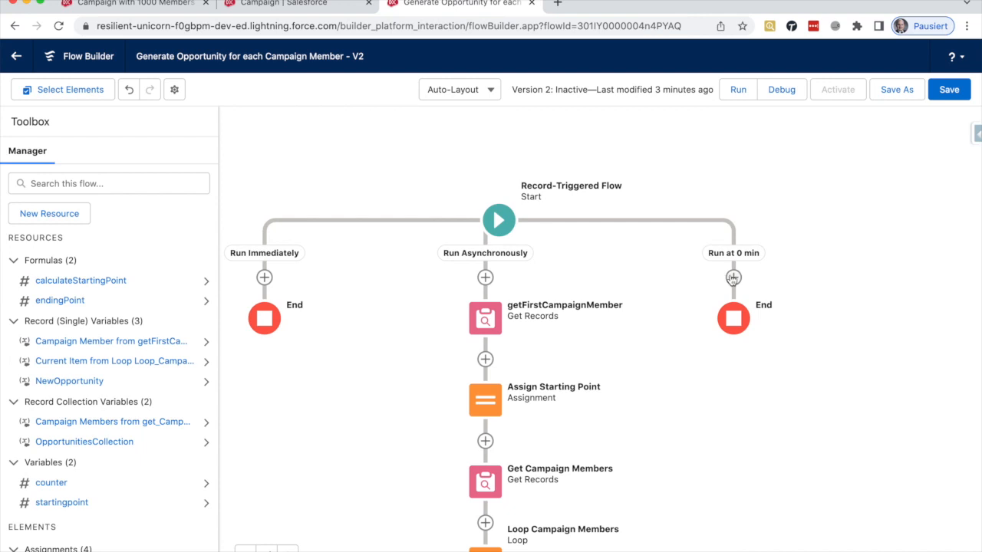
{"action": "left_click", "coordinate": [734, 279]}
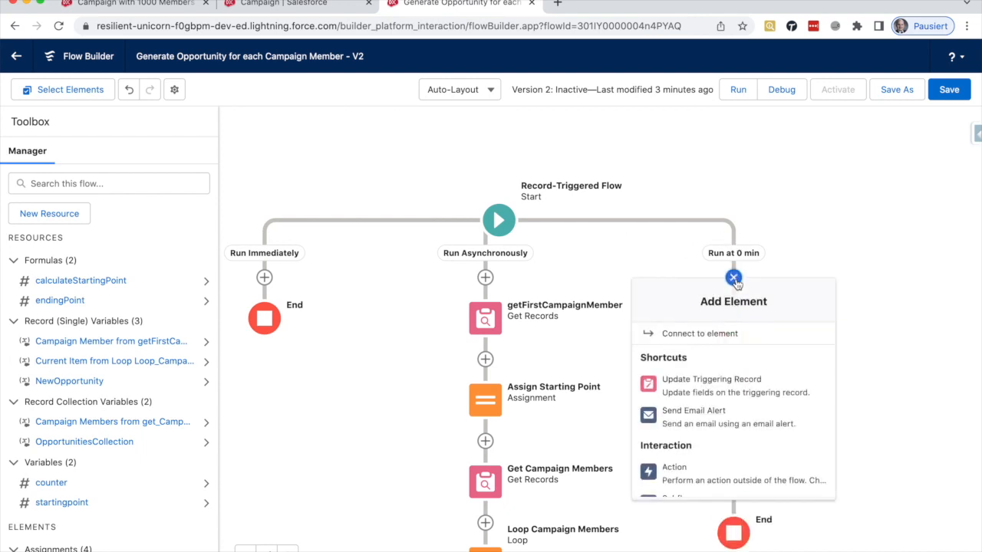
{"action": "left_click", "coordinate": [702, 343]}
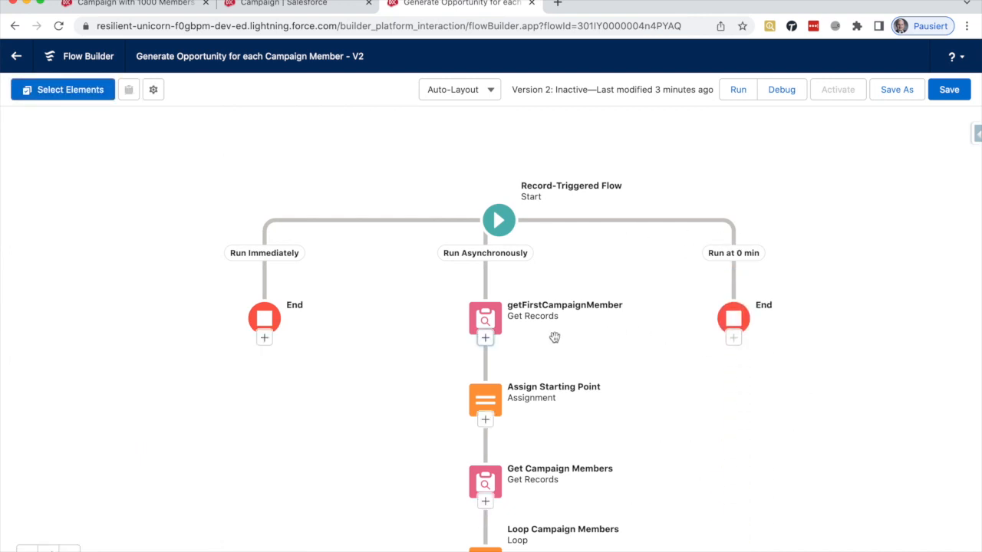
{"action": "left_click", "coordinate": [486, 340]}
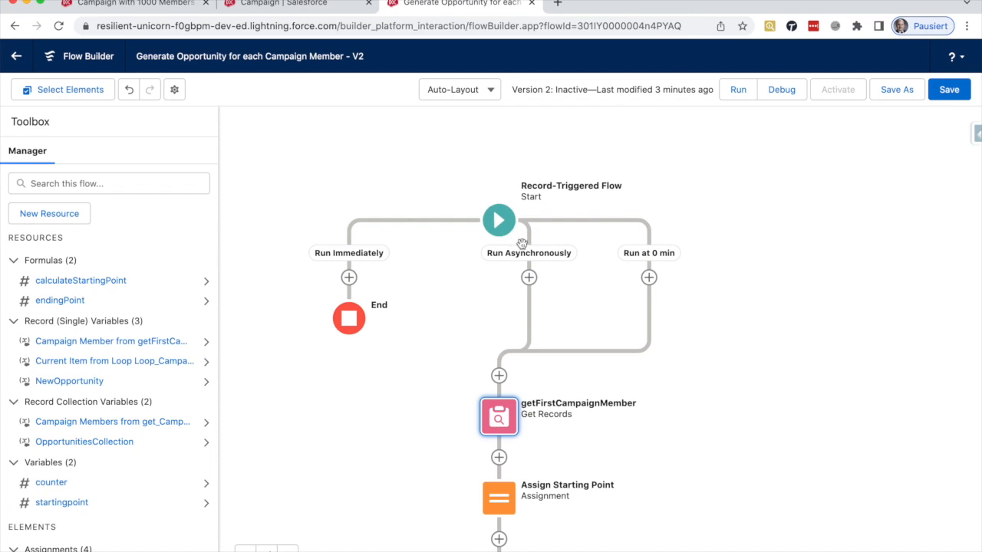
End the Run Asynchronously path directly after Start by adding an End element to it.
{"action": "left_click", "coordinate": [529, 278]}
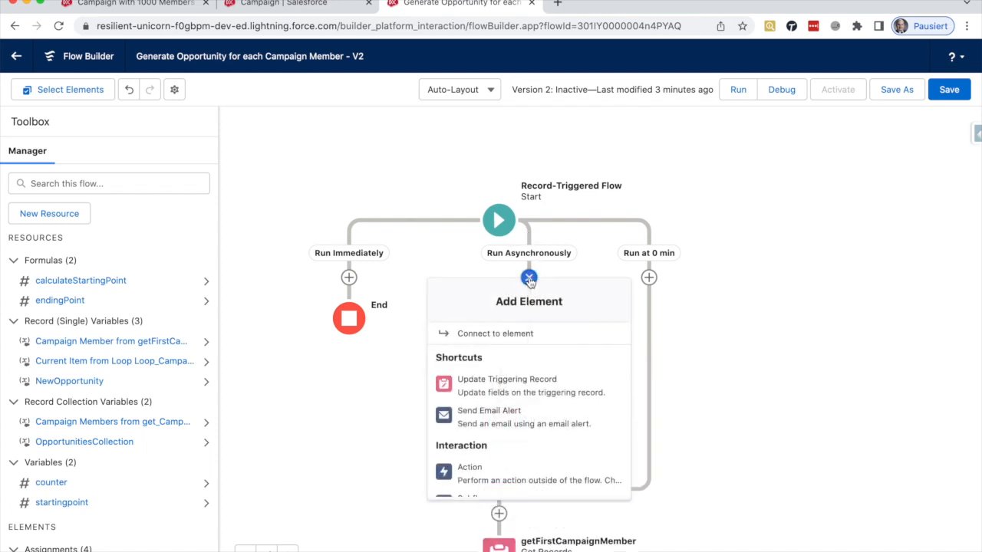
{"action": "scroll", "coordinate": [529, 359], "scroll_direction": "down", "scroll_amount": 1}
{"action": "scroll", "coordinate": [529, 359], "scroll_direction": "down", "scroll_amount": 5}
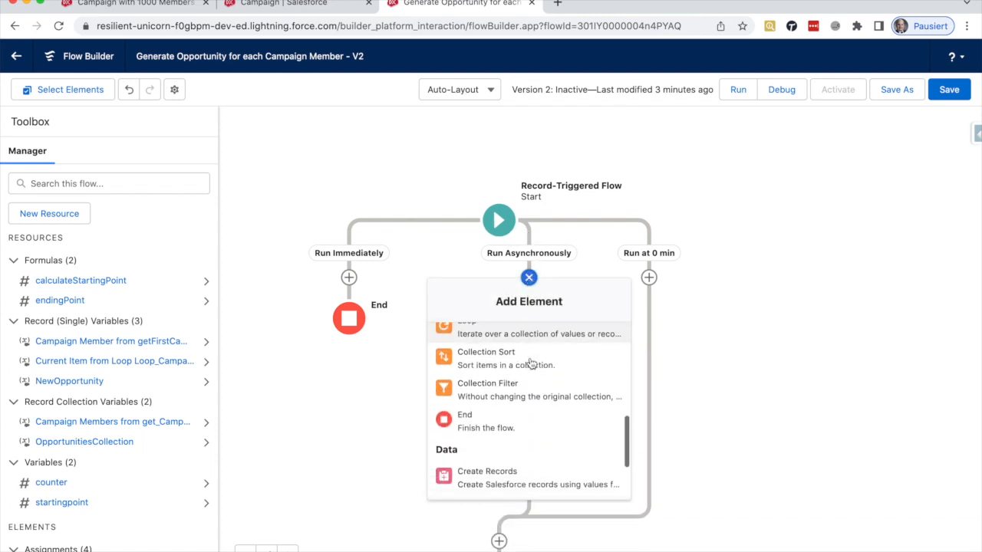
{"action": "left_click", "coordinate": [535, 352]}
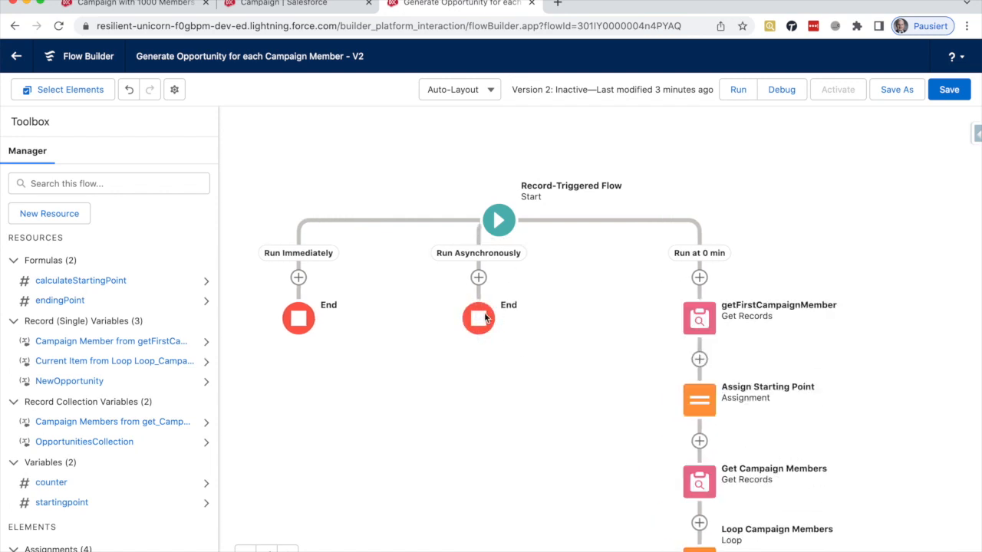
Remove the Run Asynchronously path from the flow's Start configuration and apply it.
{"action": "left_click", "coordinate": [499, 221]}
{"action": "left_click", "coordinate": [583, 295]}
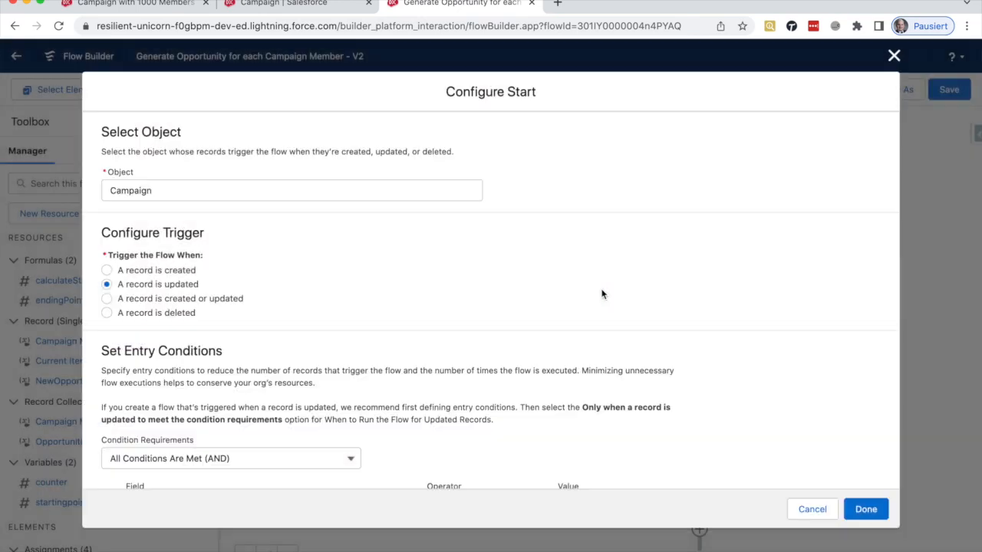
{"action": "scroll", "coordinate": [381, 261], "scroll_direction": "down", "scroll_amount": 4}
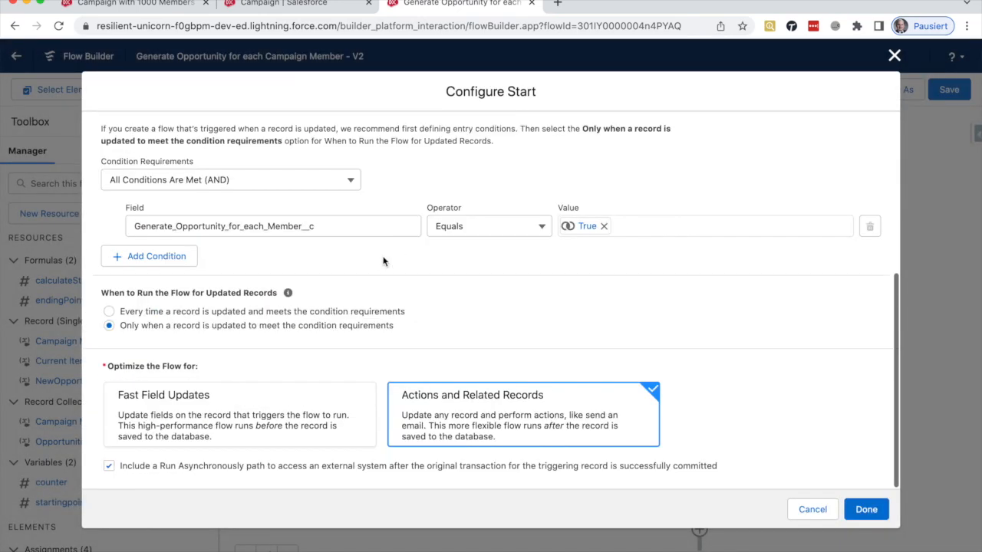
{"action": "left_click", "coordinate": [108, 467]}
{"action": "left_click", "coordinate": [864, 508]}
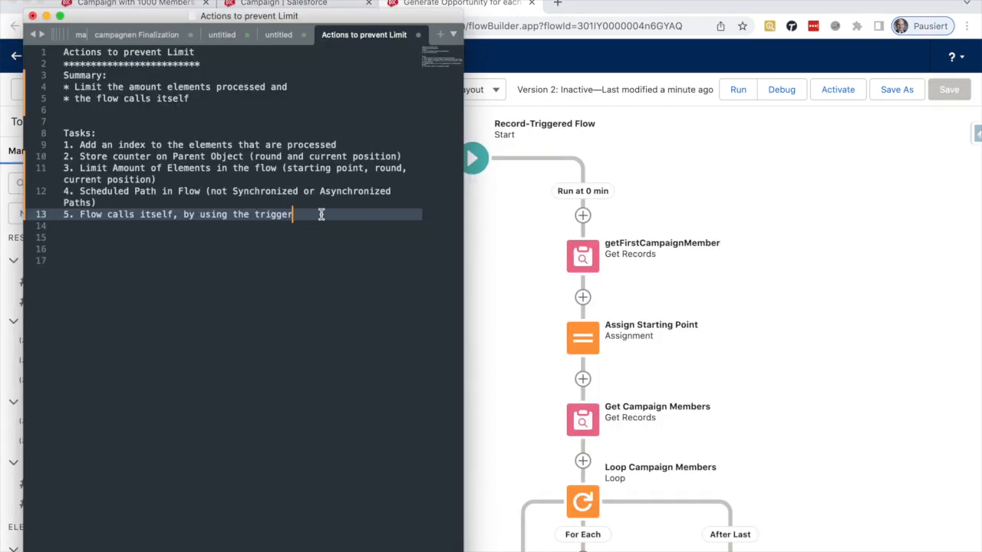
Review task 5 in the Actions to prevent Limit notes about the flow calling itself, and return to Flow Builder in Chrome.
{"action": "key", "text": "Down"}
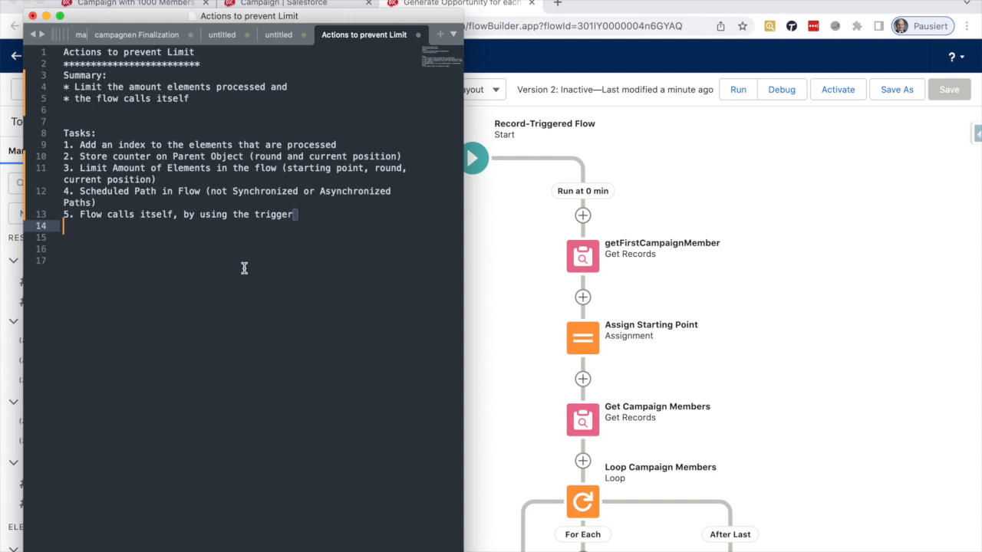
{"action": "double_click", "coordinate": [284, 215]}
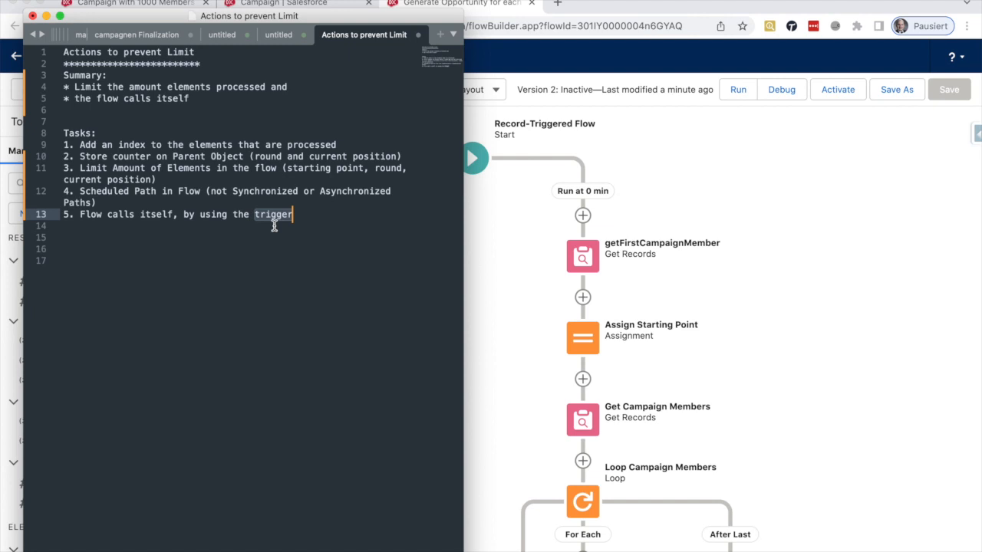
{"action": "left_click", "coordinate": [520, 204]}
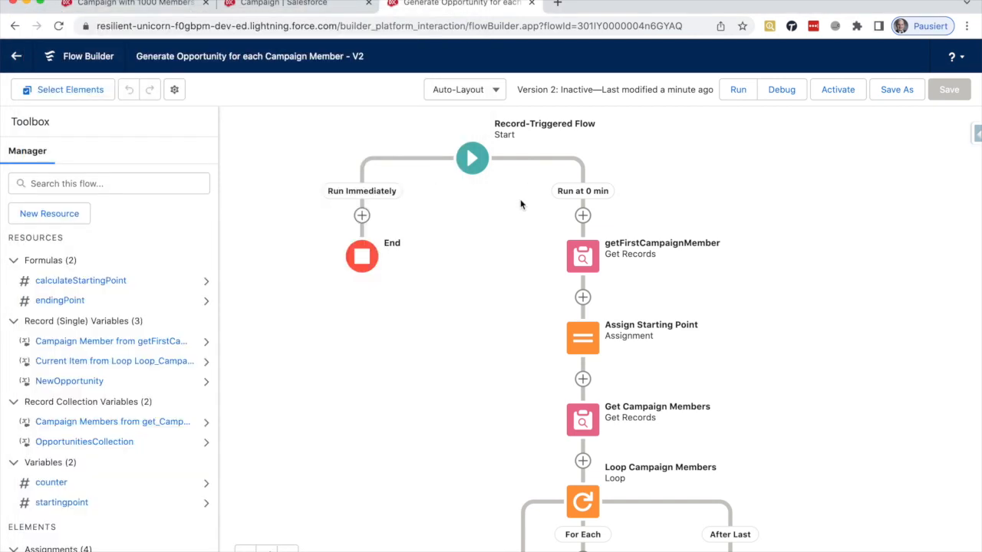
Examine the Start element's entry conditions and its run setting for updated records, and close the configuration without changes.
{"action": "left_click", "coordinate": [470, 157]}
{"action": "left_click", "coordinate": [557, 232]}
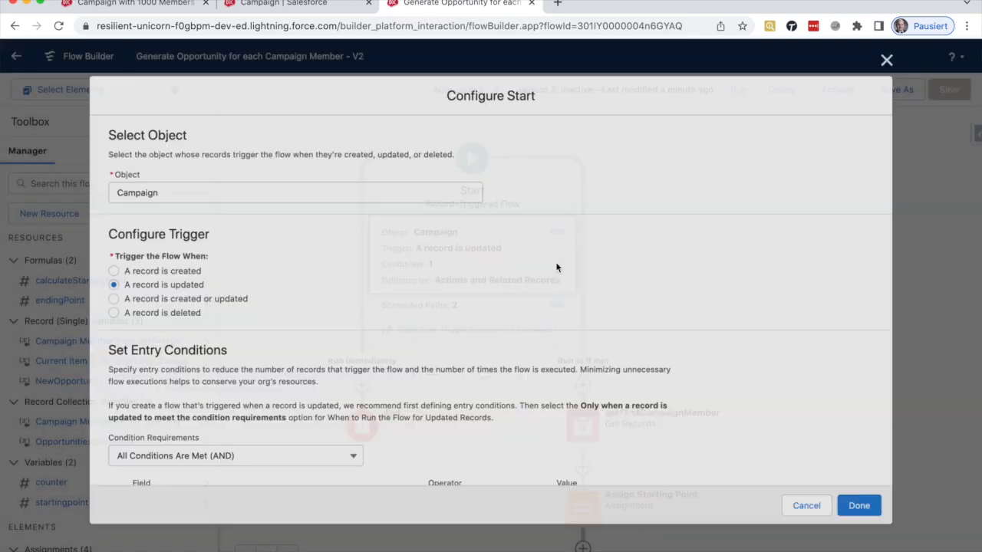
{"action": "scroll", "coordinate": [342, 357], "scroll_direction": "down", "scroll_amount": 4}
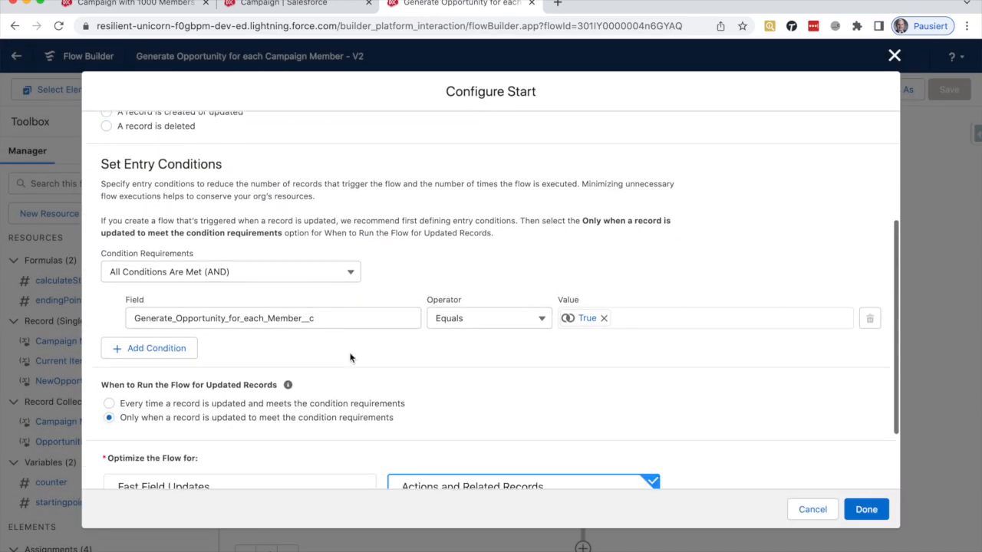
{"action": "scroll", "coordinate": [349, 358], "scroll_direction": "down", "scroll_amount": 3}
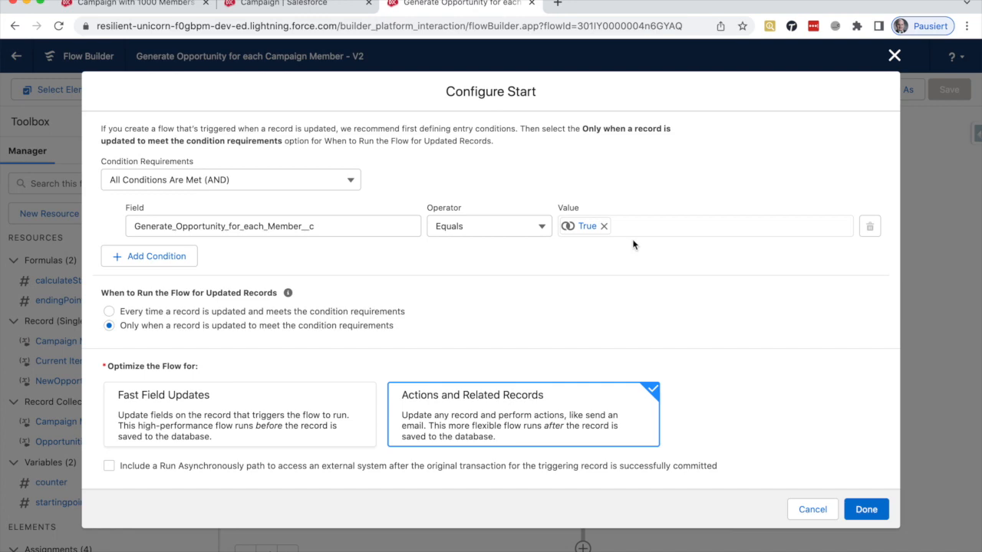
{"action": "left_click", "coordinate": [810, 510]}
Add an Update Triggering Record element labelled resetTrigger at the beginning of the Run at 0 min path.
{"action": "left_click_drag", "start_coordinate": [715, 300], "coordinate": [725, 203]}
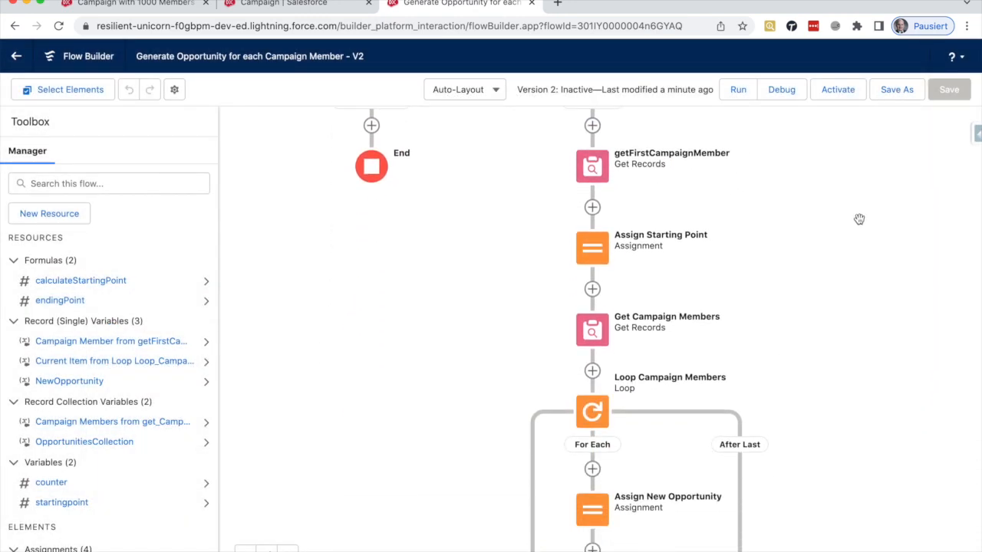
{"action": "scroll", "coordinate": [859, 219], "scroll_direction": "up", "scroll_amount": 1}
{"action": "left_click", "coordinate": [589, 152]}
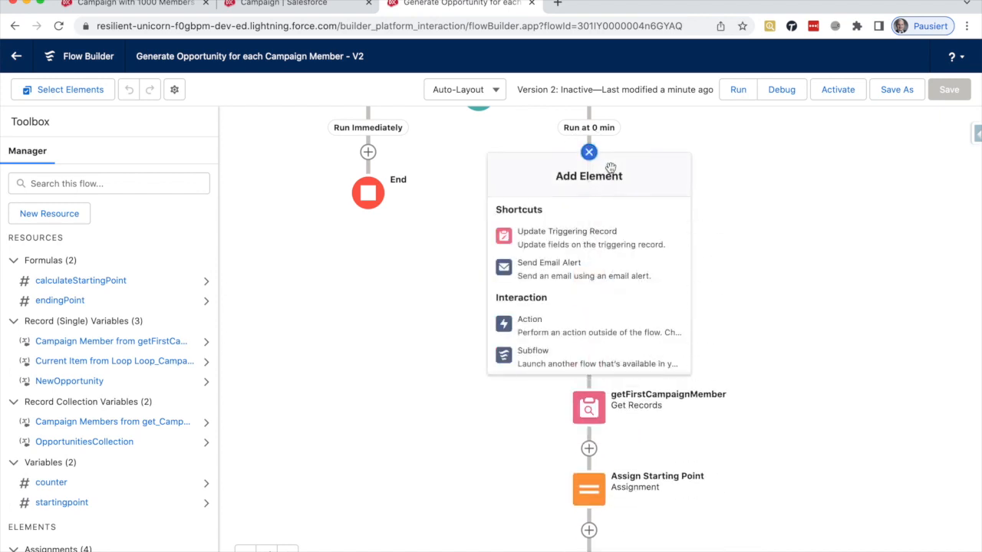
{"action": "left_click", "coordinate": [584, 239]}
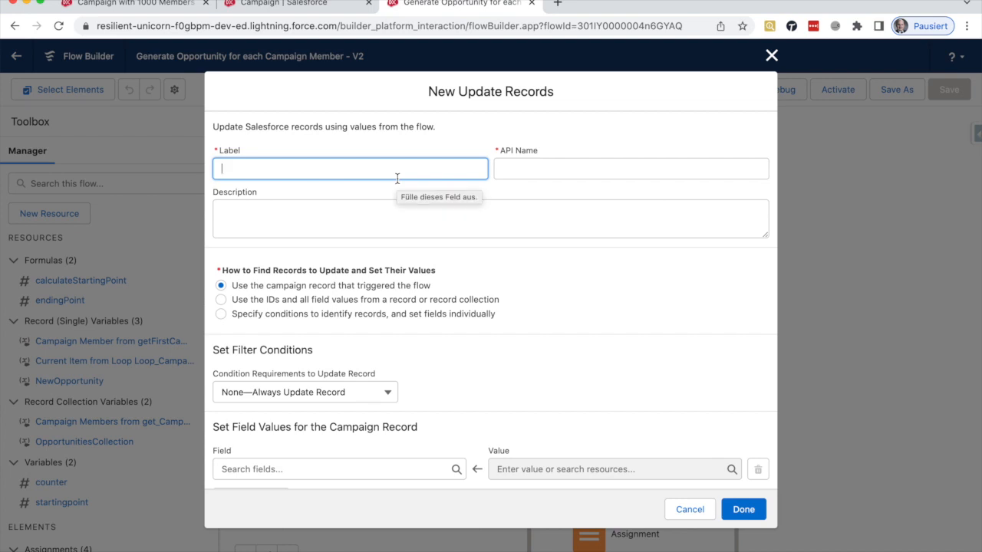
{"action": "type", "text": "resetTrigger"}
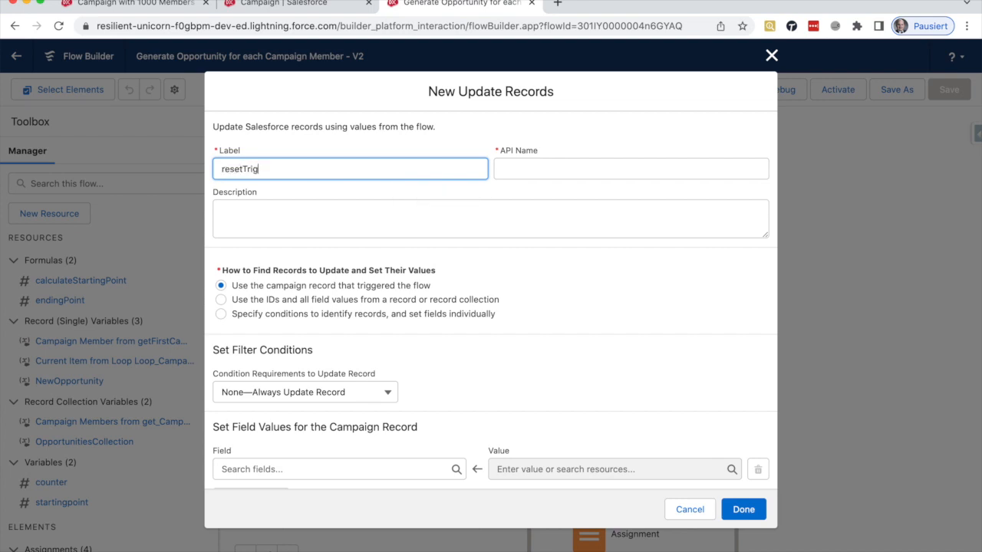
{"action": "key", "text": "Tab"}
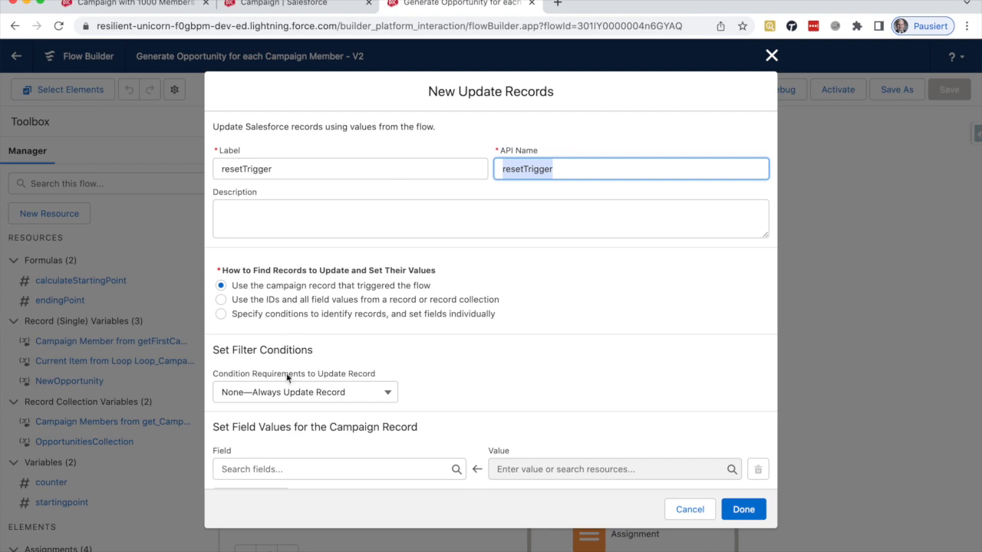
Have resetTrigger set the campaign's Generate_Opportunity_for_each_Member__c field to $GlobalConstant.False, and apply the element.
{"action": "scroll", "coordinate": [351, 402], "scroll_direction": "down", "scroll_amount": 1}
{"action": "left_click", "coordinate": [333, 440]}
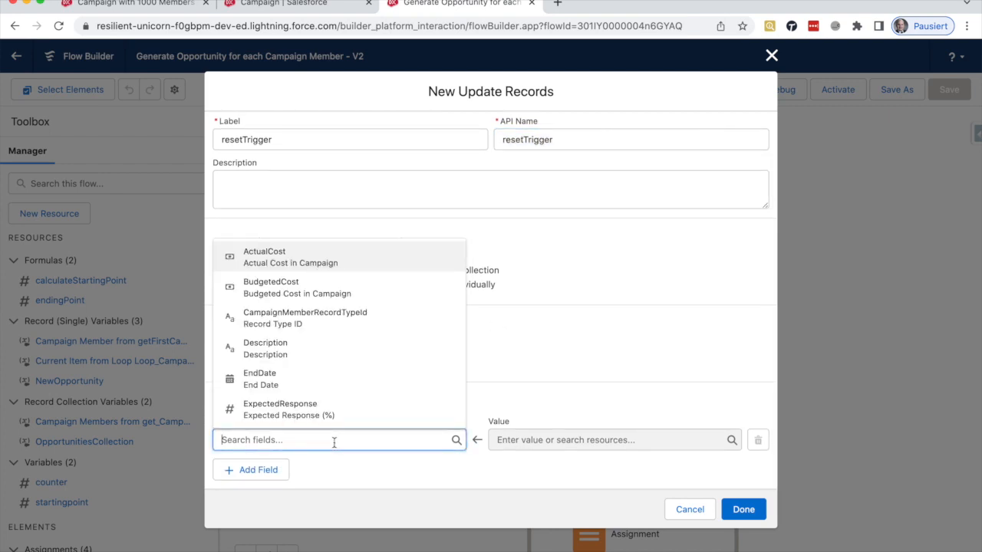
{"action": "type", "text": "trig"}
{"action": "key", "text": "BackSpace"}
{"action": "key", "text": "BackSpace"}
{"action": "key", "text": "BackSpace"}
{"action": "key", "text": "BackSpace"}
{"action": "type", "text": "gena"}
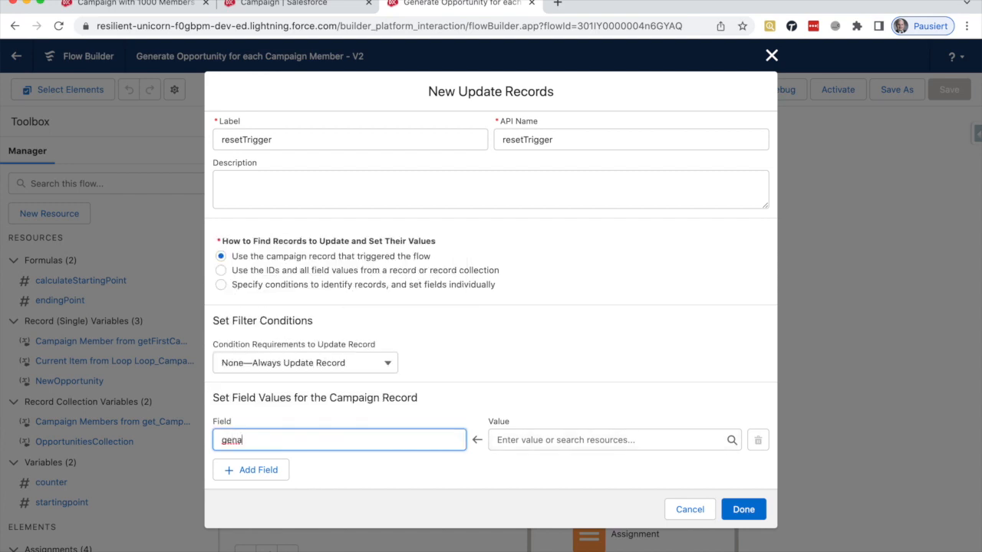
{"action": "key", "text": "BackSpace"}
{"action": "type", "text": "e"}
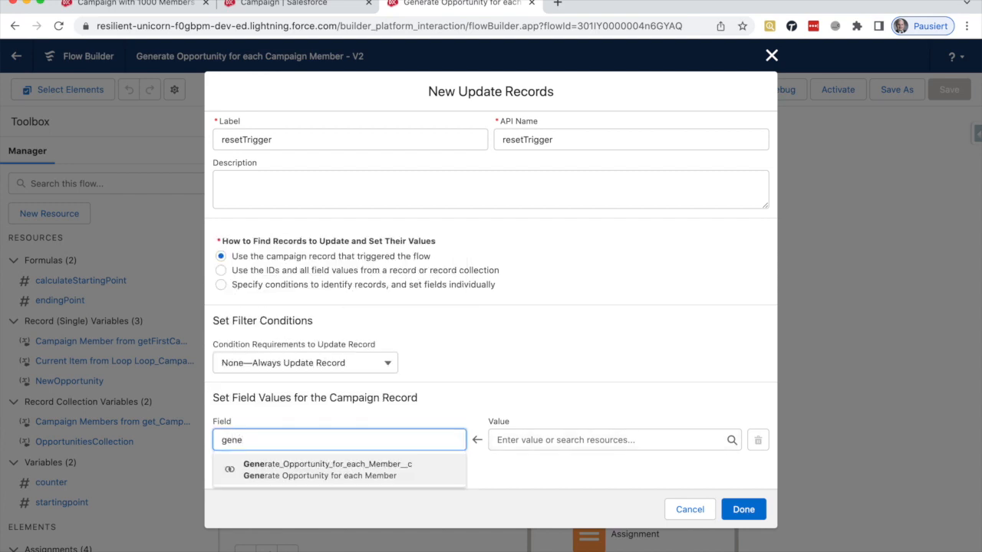
{"action": "left_click", "coordinate": [401, 466]}
{"action": "left_click", "coordinate": [545, 440]}
{"action": "type", "text": "false"}
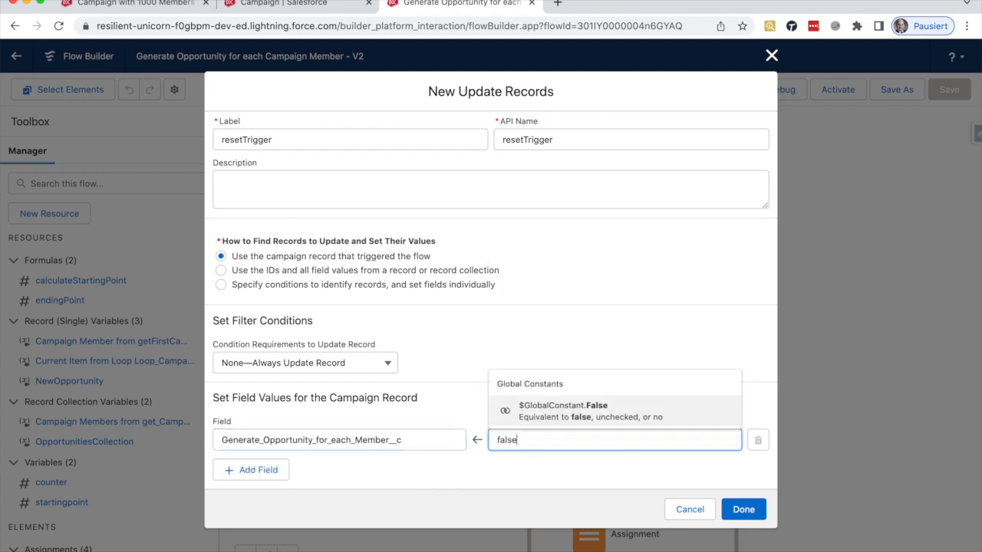
{"action": "left_click", "coordinate": [583, 411]}
{"action": "left_click", "coordinate": [755, 511]}
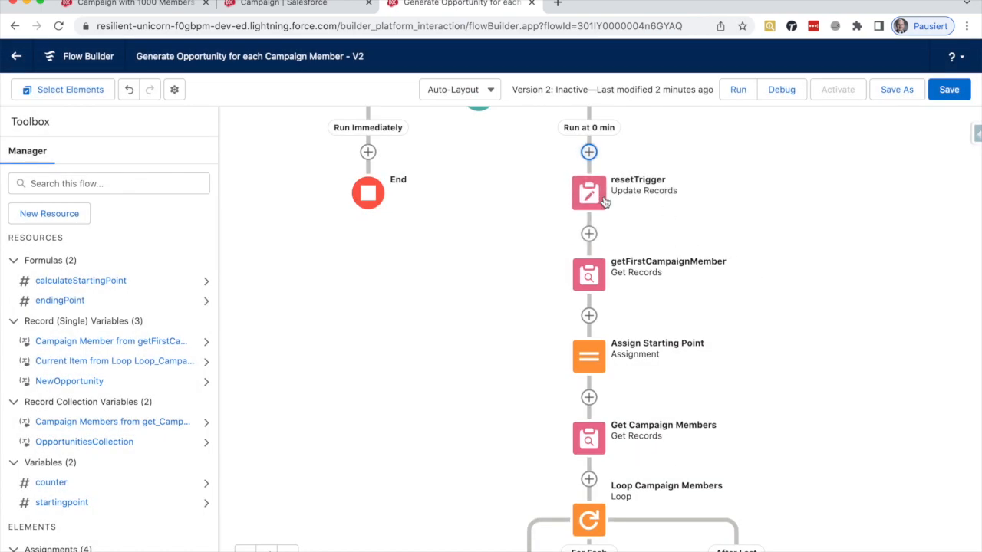
Add an Update Triggering Record element labelled setTrigger directly after Save Opportunities.
{"action": "left_click_drag", "start_coordinate": [888, 518], "coordinate": [883, 352]}
{"action": "left_click_drag", "start_coordinate": [879, 498], "coordinate": [844, 295]}
{"action": "left_click_drag", "start_coordinate": [819, 438], "coordinate": [815, 356]}
{"action": "left_click_drag", "start_coordinate": [814, 396], "coordinate": [824, 314]}
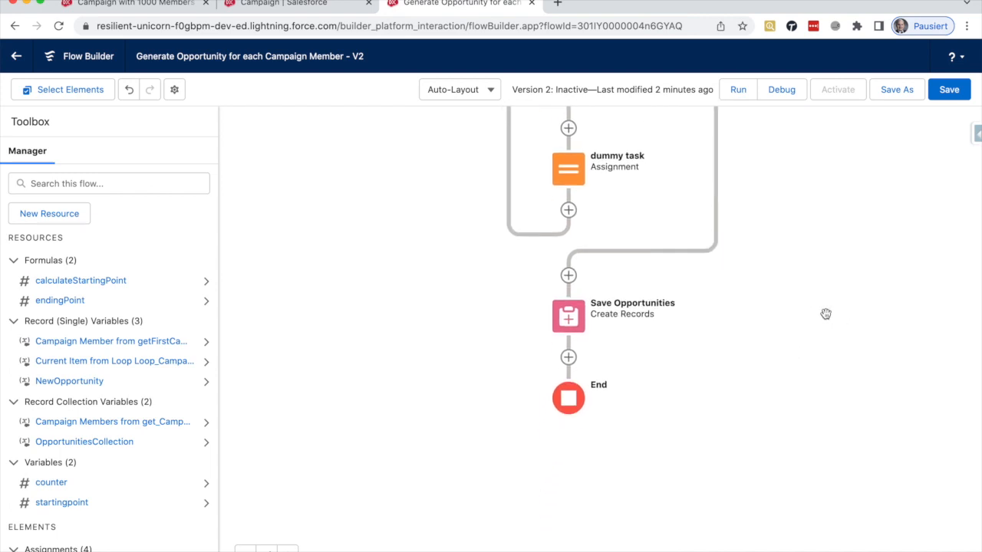
{"action": "left_click", "coordinate": [572, 357]}
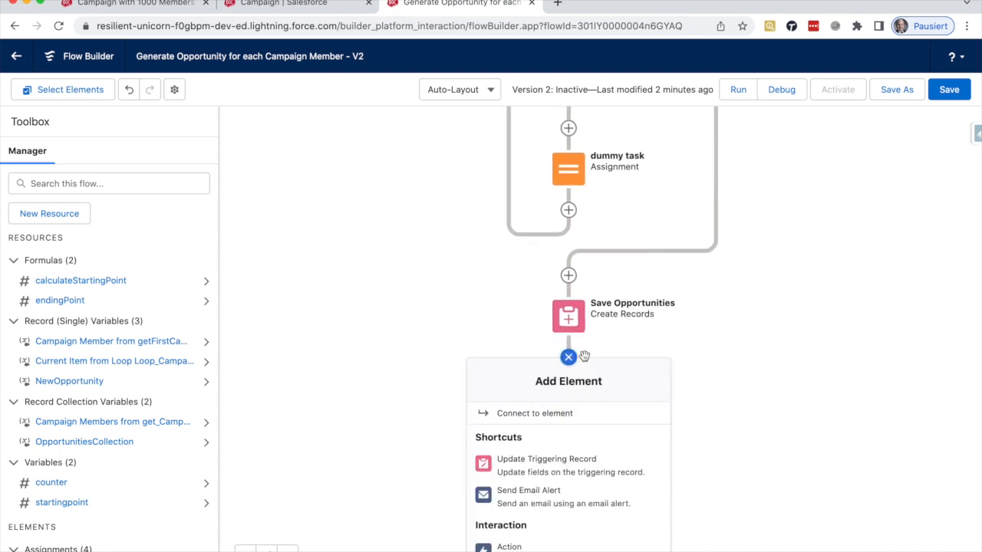
{"action": "left_click", "coordinate": [549, 462]}
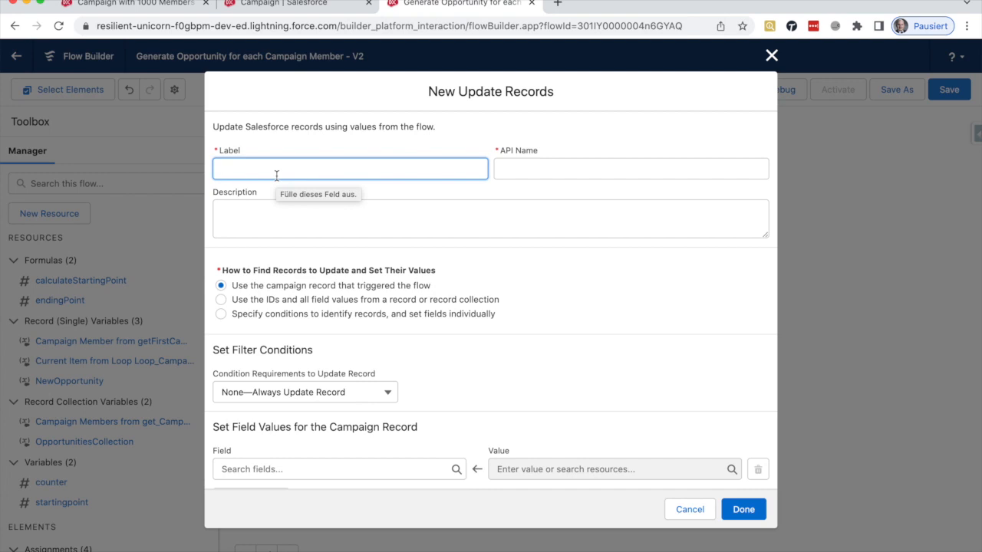
{"action": "type", "text": "Trigger"}
{"action": "key", "text": "Tab"}
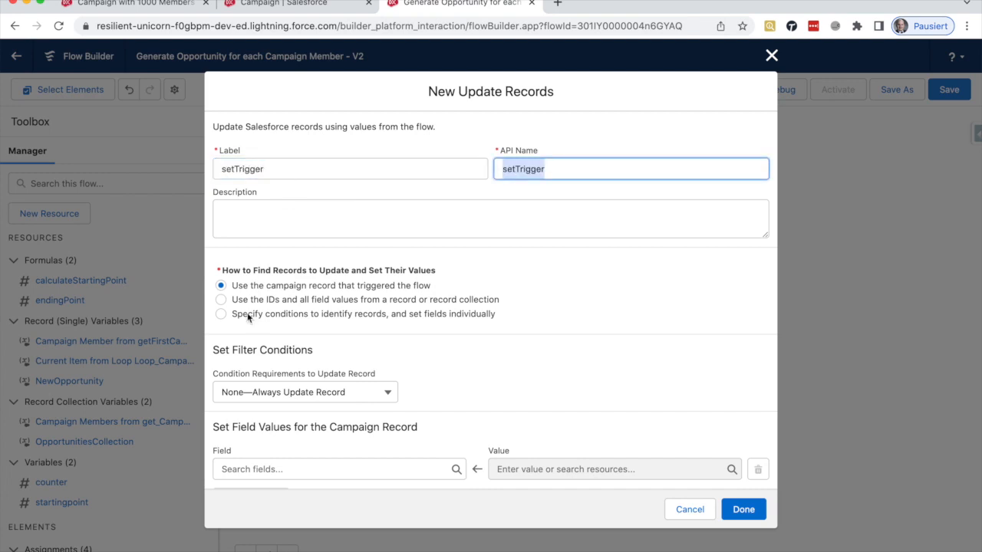
Have setTrigger set the campaign's Generate_Opportunity_for_each_Member__c field to $GlobalConstant.True.
{"action": "left_click", "coordinate": [256, 470]}
{"action": "type", "text": "gene"}
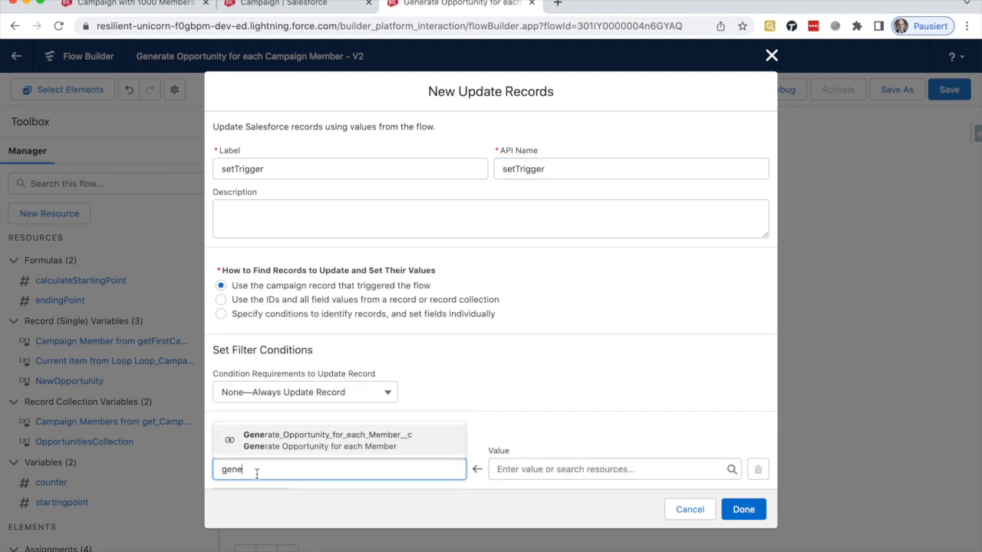
{"action": "left_click", "coordinate": [285, 435]}
{"action": "left_click", "coordinate": [510, 469]}
{"action": "type", "text": "t"}
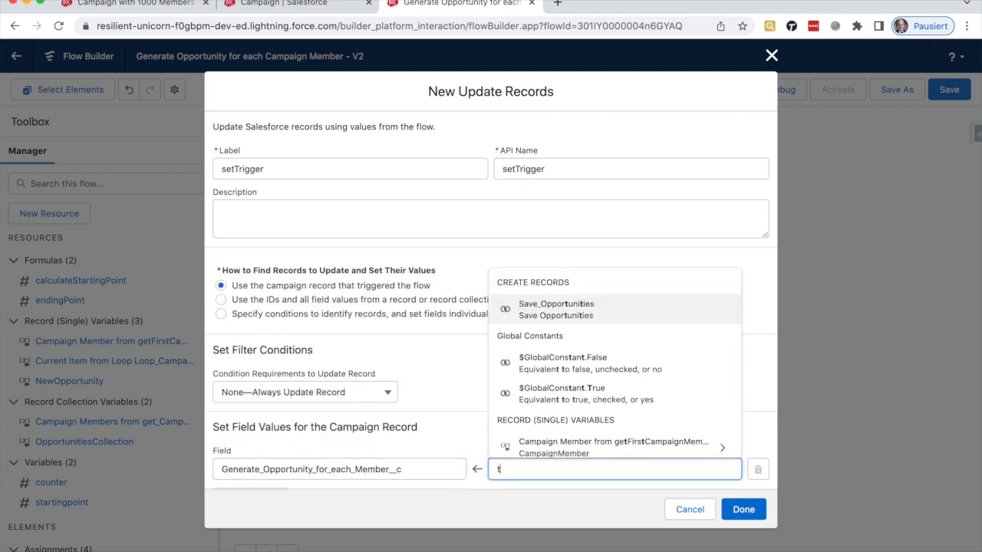
{"action": "type", "text": ".True"}
{"action": "left_click", "coordinate": [529, 451]}
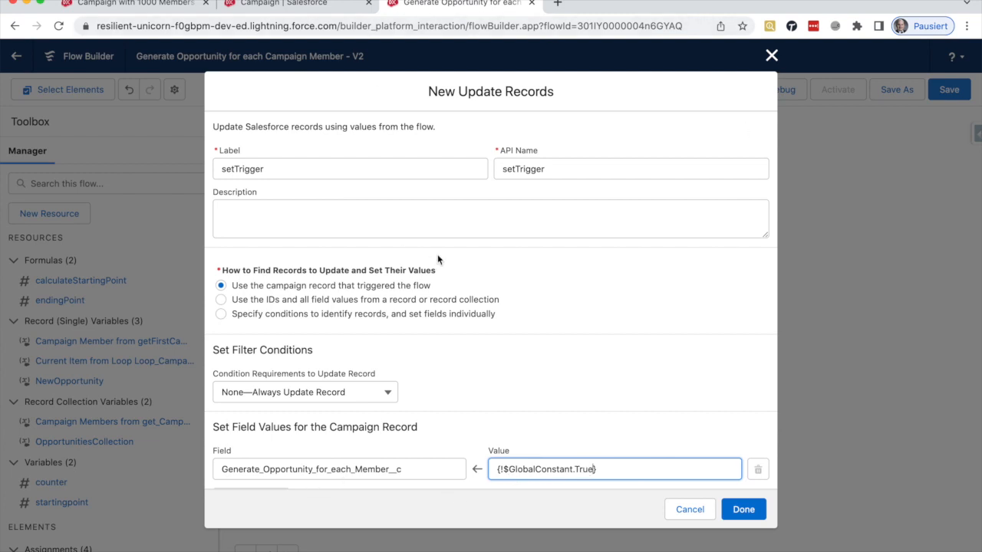
{"action": "scroll", "coordinate": [439, 259], "scroll_direction": "down", "scroll_amount": 1}
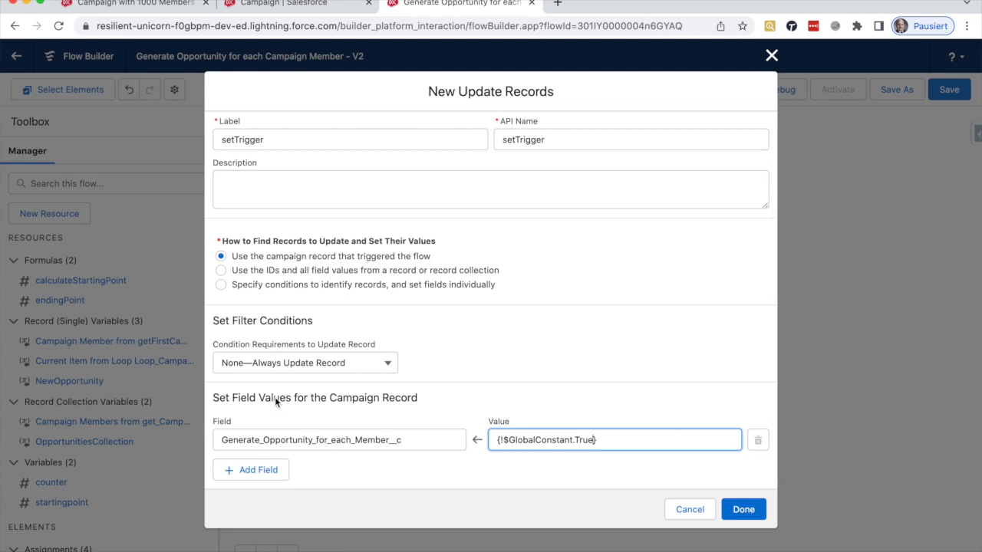
{"action": "left_click", "coordinate": [566, 398]}
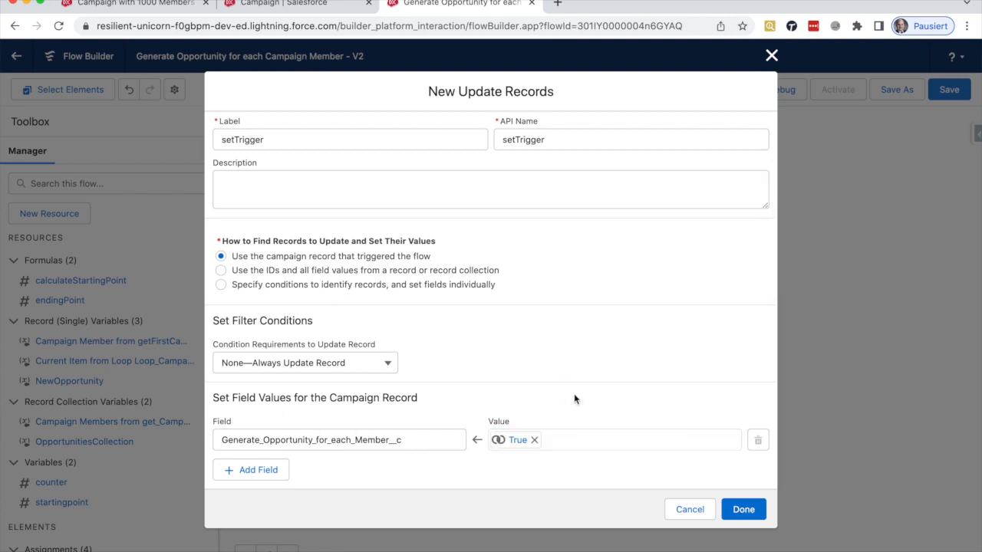
Add a second field assignment to setTrigger for the campaign's round__c field.
{"action": "left_click", "coordinate": [279, 471]}
{"action": "scroll", "coordinate": [499, 375], "scroll_direction": "down", "scroll_amount": 1}
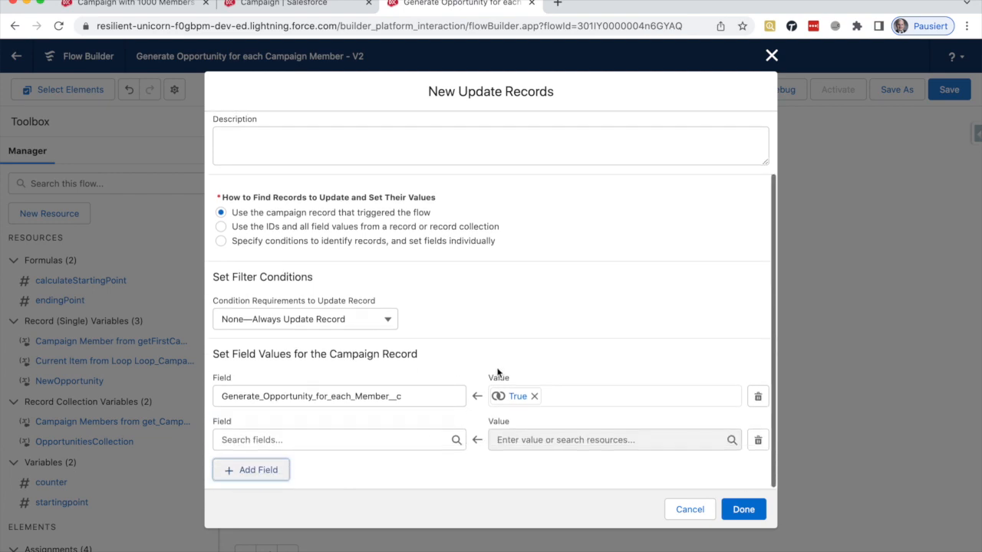
{"action": "left_click", "coordinate": [235, 442]}
{"action": "type", "text": "round"}
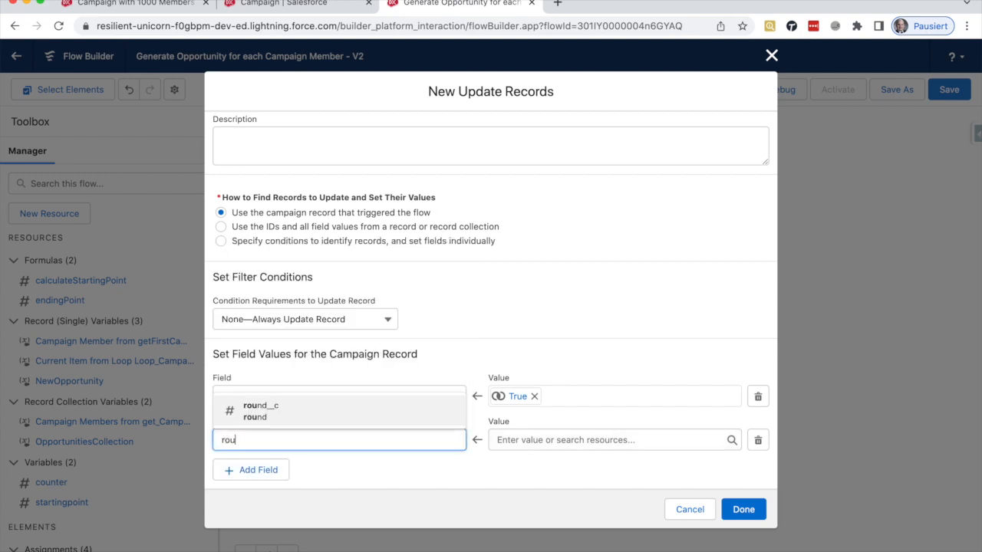
{"action": "left_click", "coordinate": [290, 411]}
Start a new Formula resource for the round__c value with the API name add1ToRound.
{"action": "left_click", "coordinate": [514, 439]}
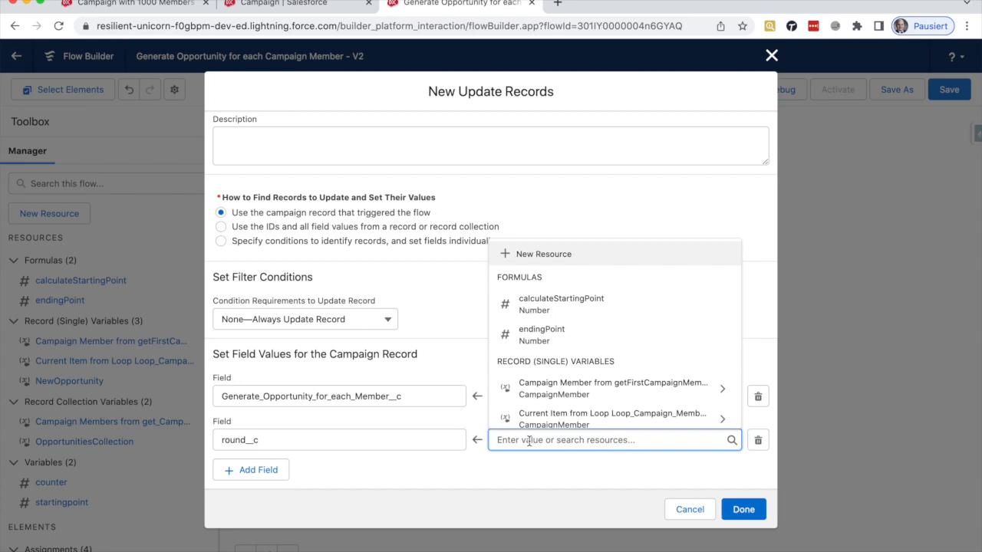
{"action": "left_click", "coordinate": [554, 256]}
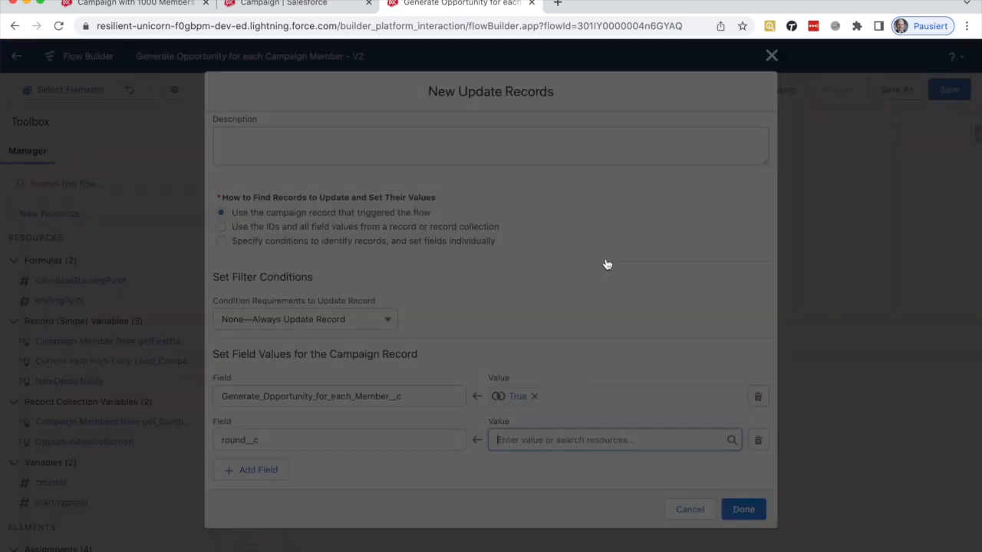
{"action": "left_click", "coordinate": [332, 259]}
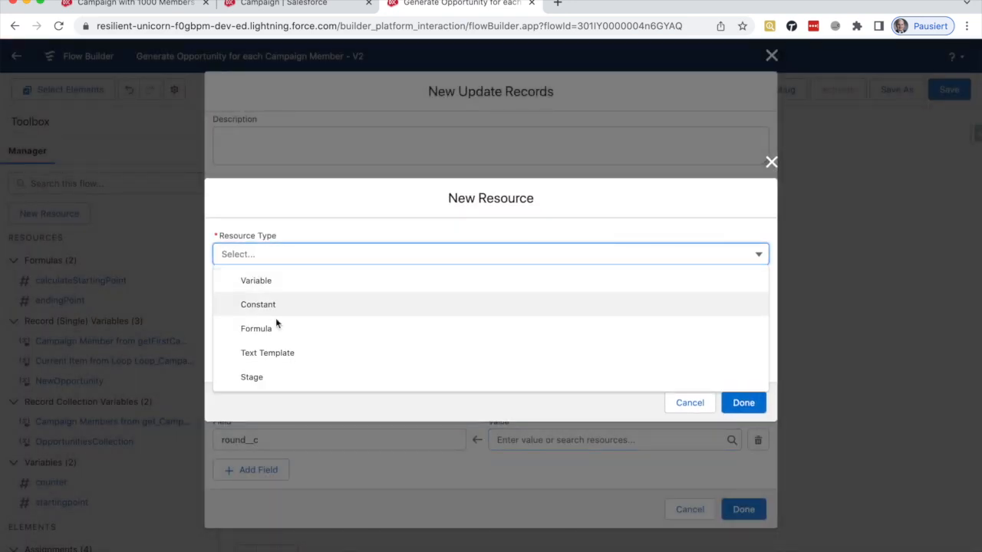
{"action": "left_click", "coordinate": [274, 326]}
{"action": "left_click", "coordinate": [299, 230]}
{"action": "type", "text": "add1To"}
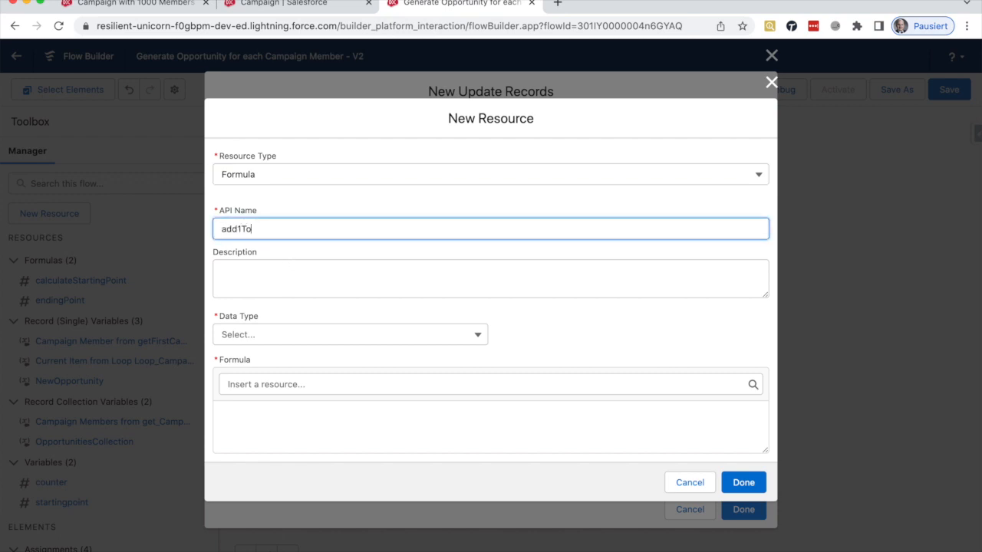
{"action": "type", "text": "round"}
{"action": "key", "text": "BackSpace"}
{"action": "key", "text": "BackSpace"}
{"action": "type", "text": "ound"}
{"action": "key", "text": "Tab"}
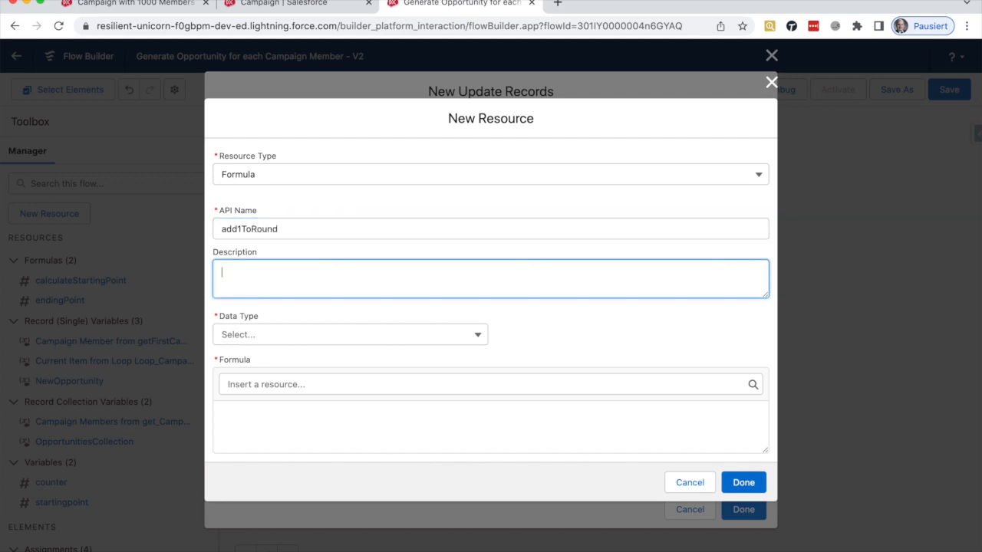
Complete the add1ToRound formula resource as a Number that adds 1 to the triggering record's round__c field.
{"action": "left_click", "coordinate": [245, 335]}
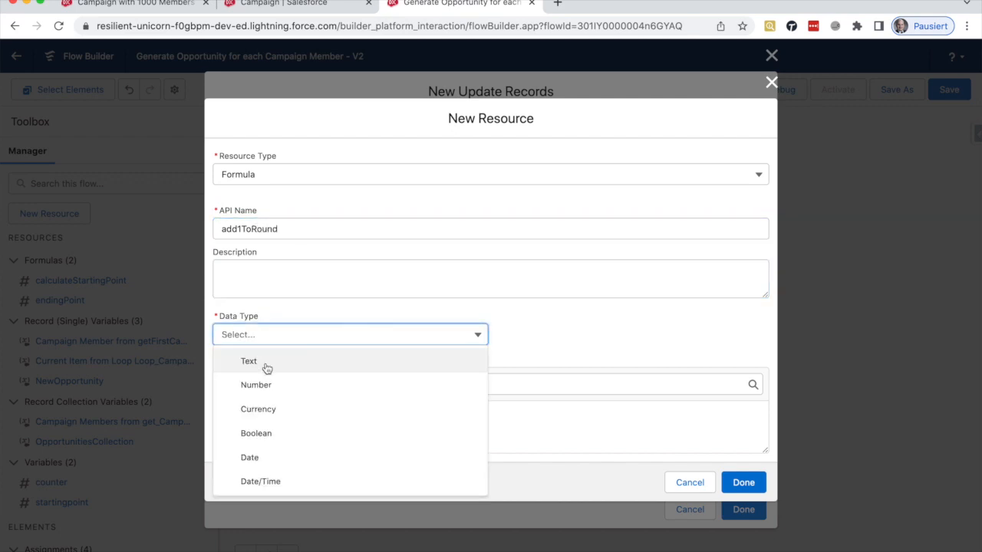
{"action": "left_click", "coordinate": [257, 384]}
{"action": "left_click", "coordinate": [214, 357]}
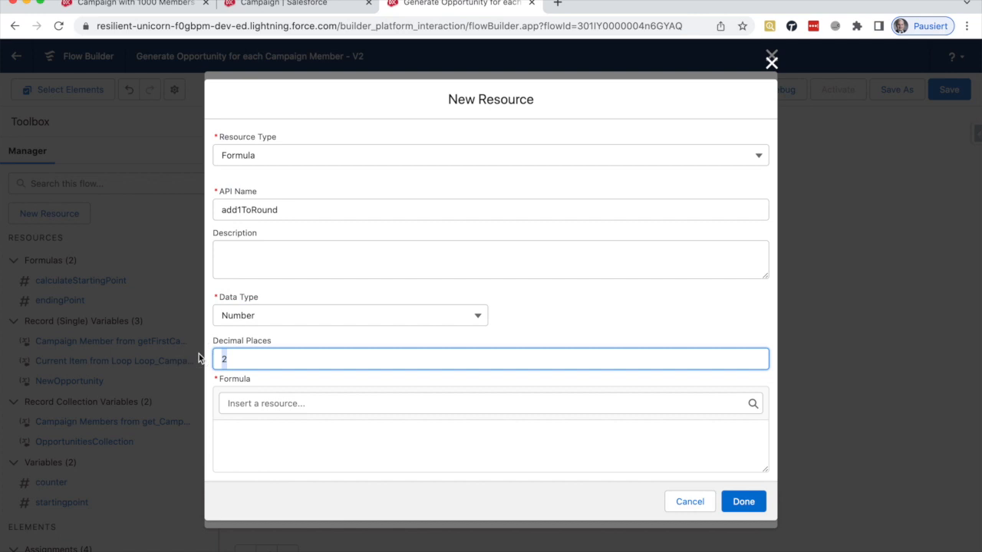
{"action": "left_click", "coordinate": [264, 403]}
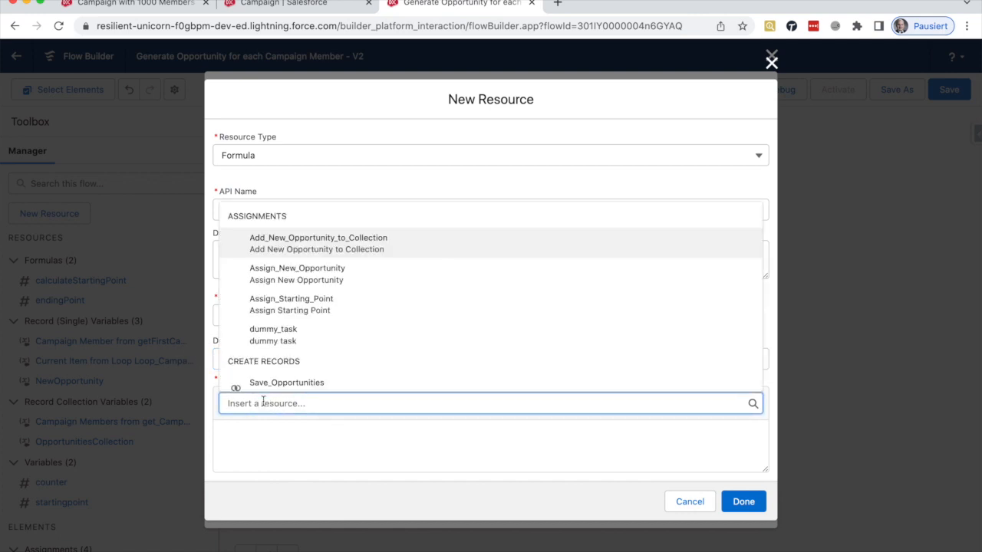
{"action": "type", "text": "rec"}
{"action": "left_click", "coordinate": [285, 343]}
{"action": "type", "text": "round"}
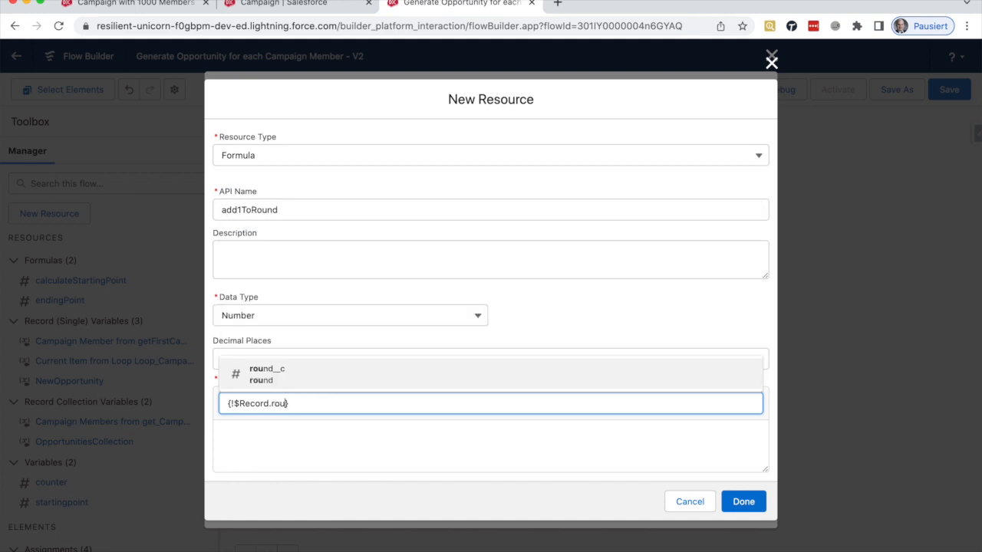
{"action": "left_click", "coordinate": [256, 373]}
{"action": "left_click", "coordinate": [344, 430]}
{"action": "type", "text": "+ 1"}
{"action": "left_click", "coordinate": [740, 502]}
Add a third field assignment to setTrigger that sets the campaign's position__c field to the startingpoint variable.
{"action": "left_click", "coordinate": [253, 470]}
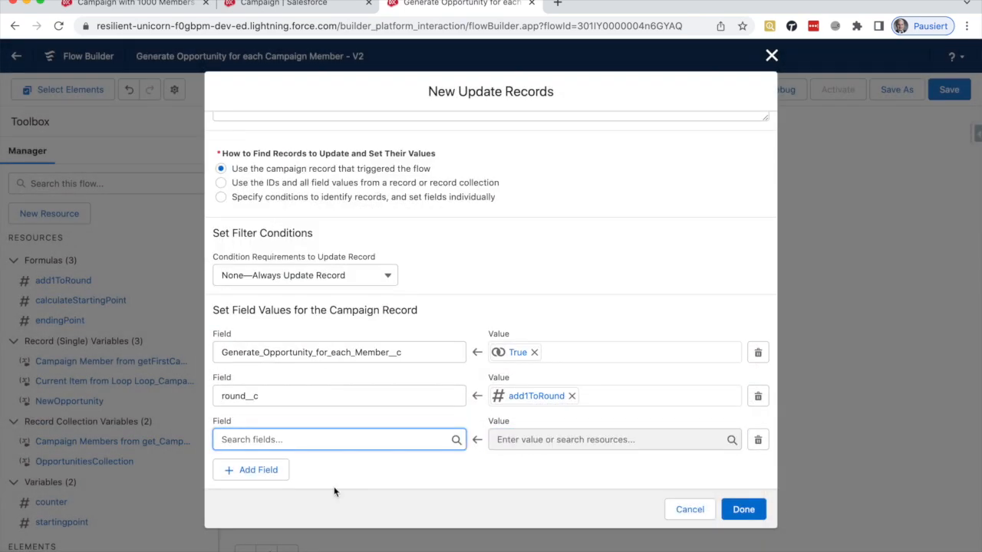
{"action": "type", "text": "pos"}
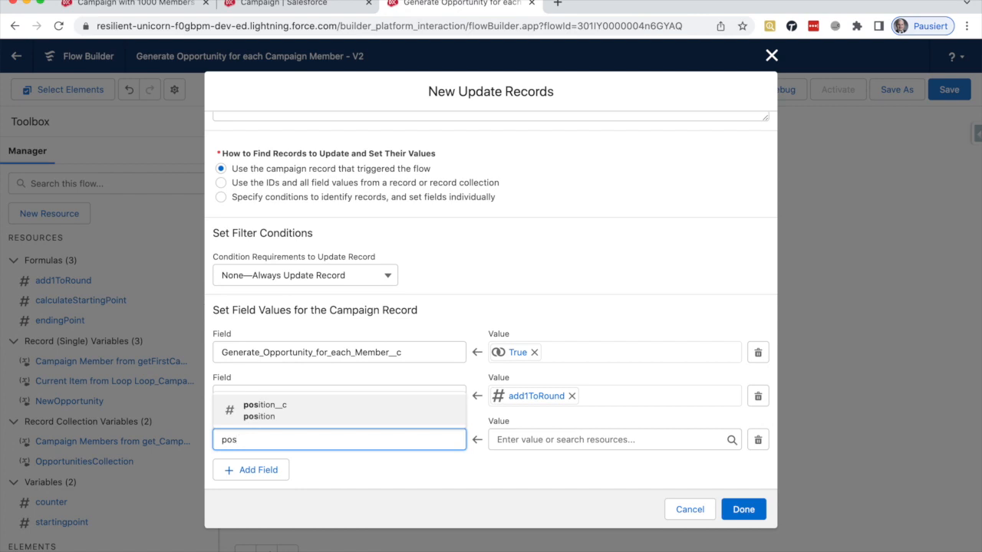
{"action": "left_click", "coordinate": [360, 410]}
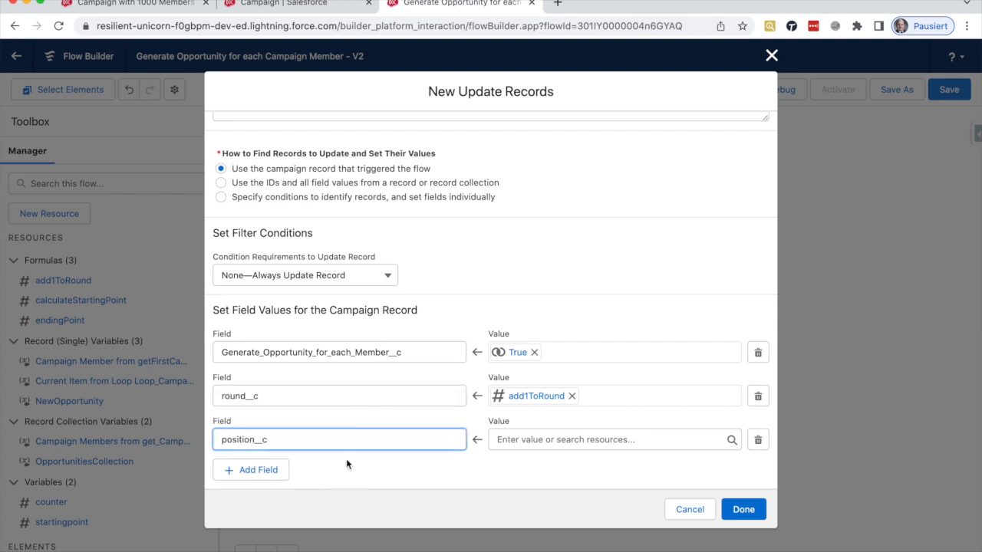
{"action": "left_click", "coordinate": [567, 439]}
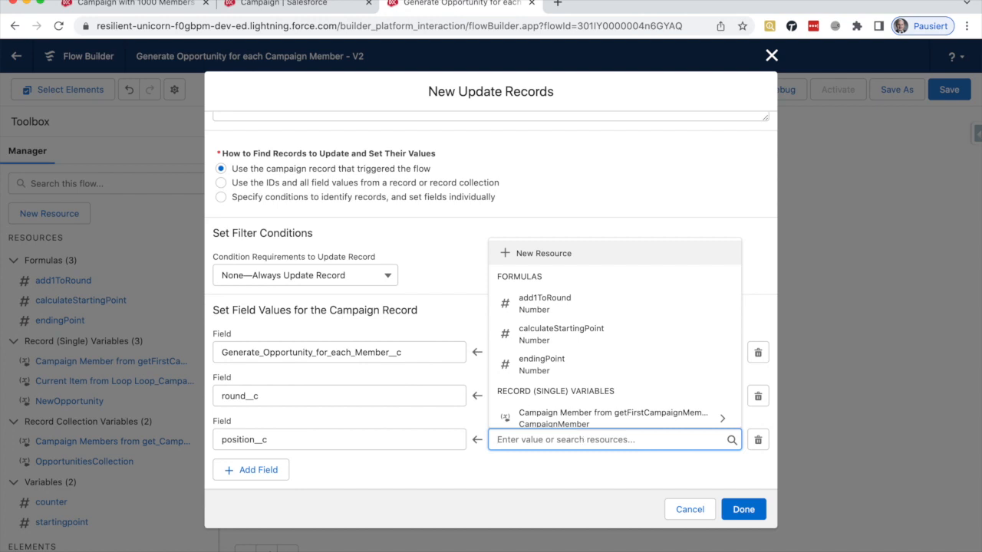
{"action": "type", "text": "star"}
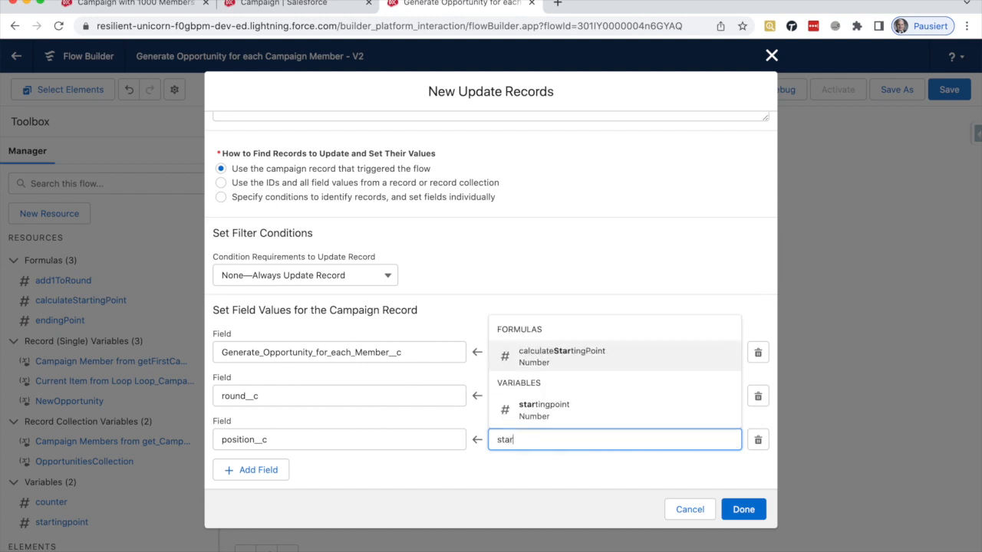
{"action": "left_click", "coordinate": [605, 414]}
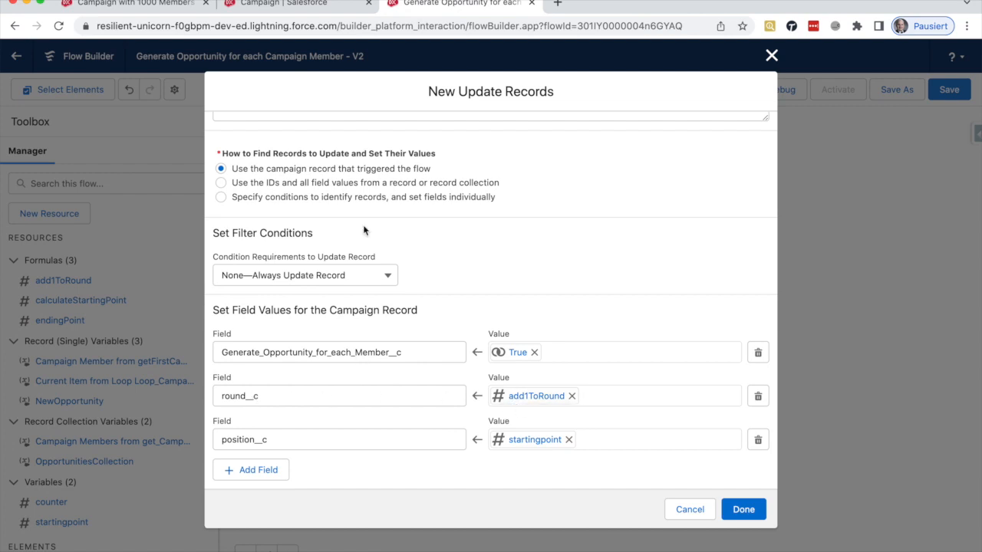
Save the flow with the completed setTrigger element and activate version 2.
{"action": "left_click", "coordinate": [144, 8]}
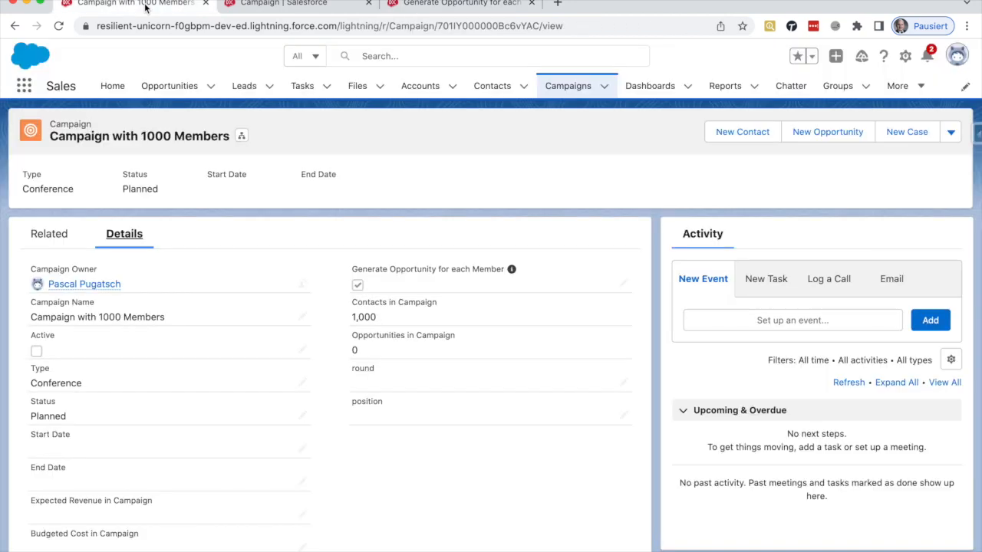
{"action": "left_click", "coordinate": [291, 6]}
{"action": "left_click", "coordinate": [139, 4]}
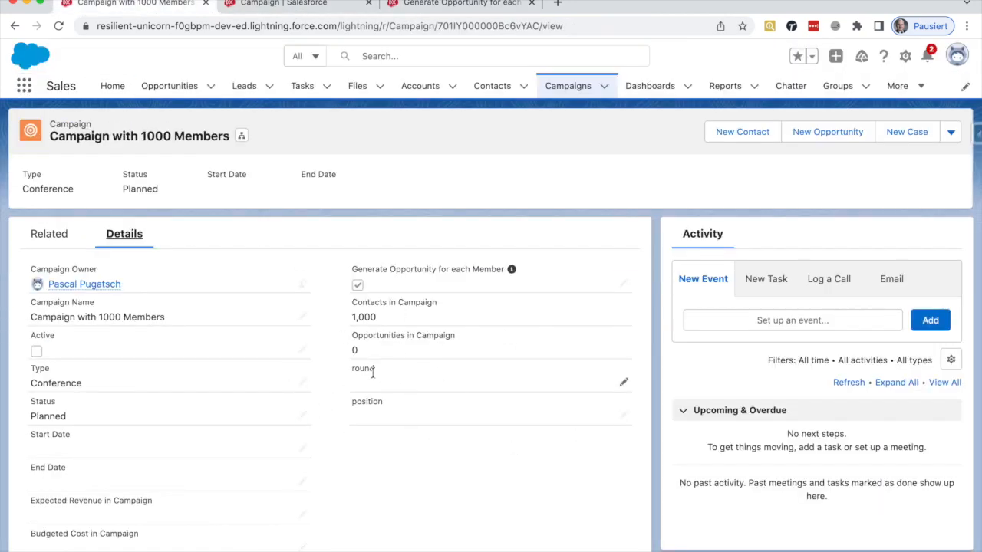
{"action": "left_click", "coordinate": [430, 6]}
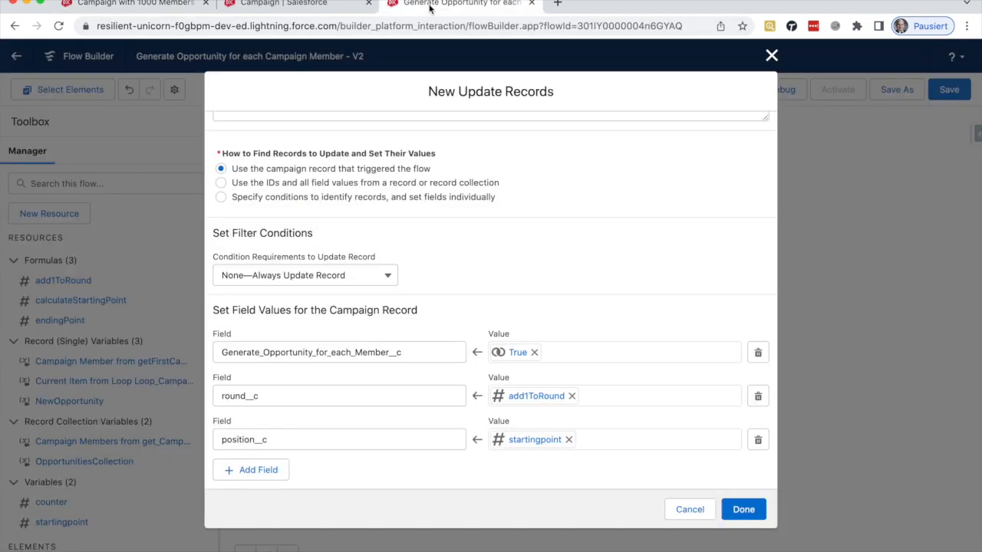
{"action": "left_click", "coordinate": [746, 511]}
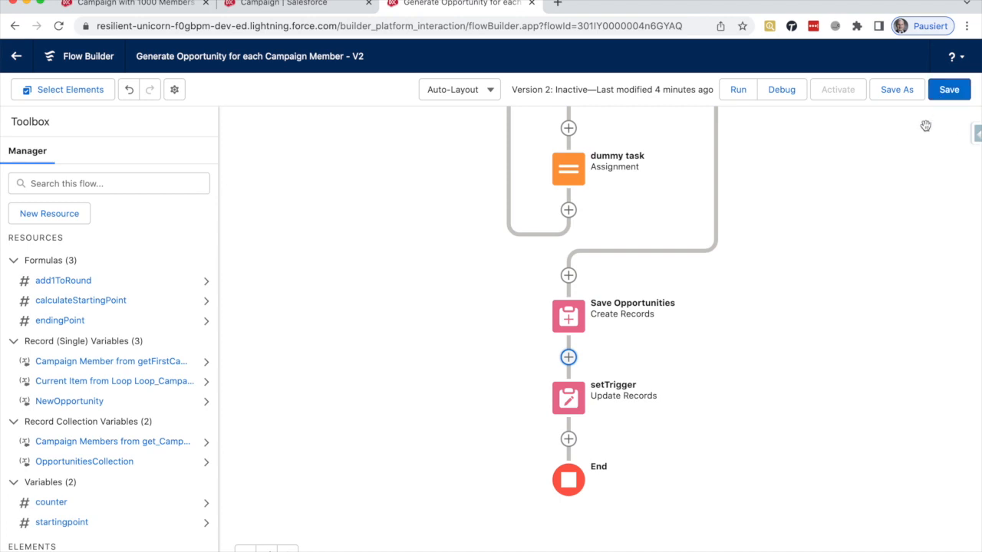
{"action": "left_click", "coordinate": [948, 89]}
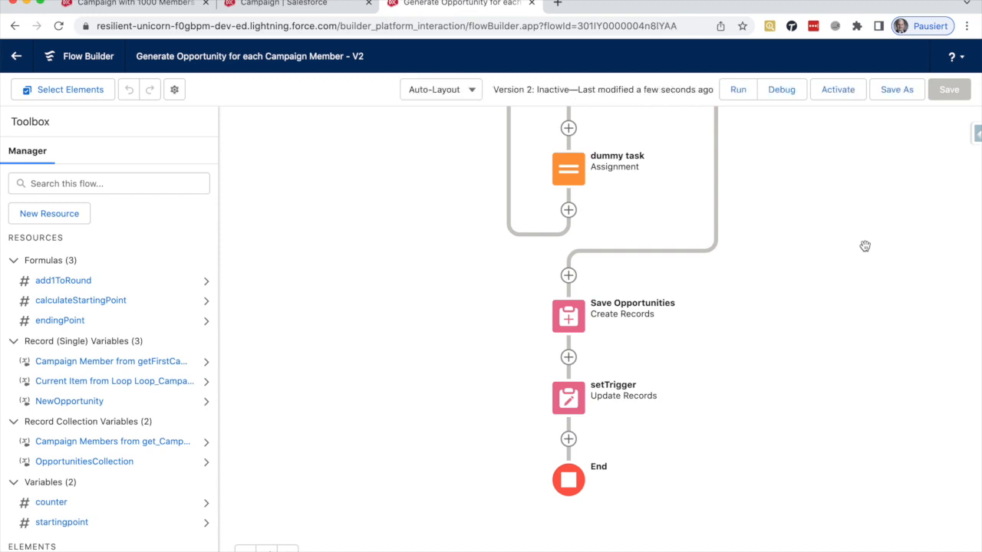
{"action": "left_click_drag", "start_coordinate": [852, 168], "coordinate": [820, 238]}
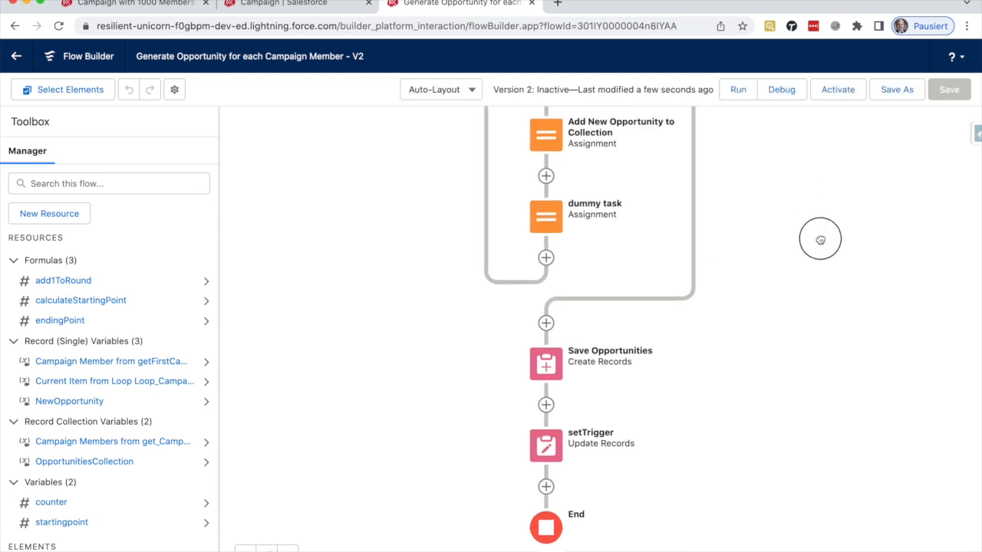
{"action": "left_click", "coordinate": [836, 91]}
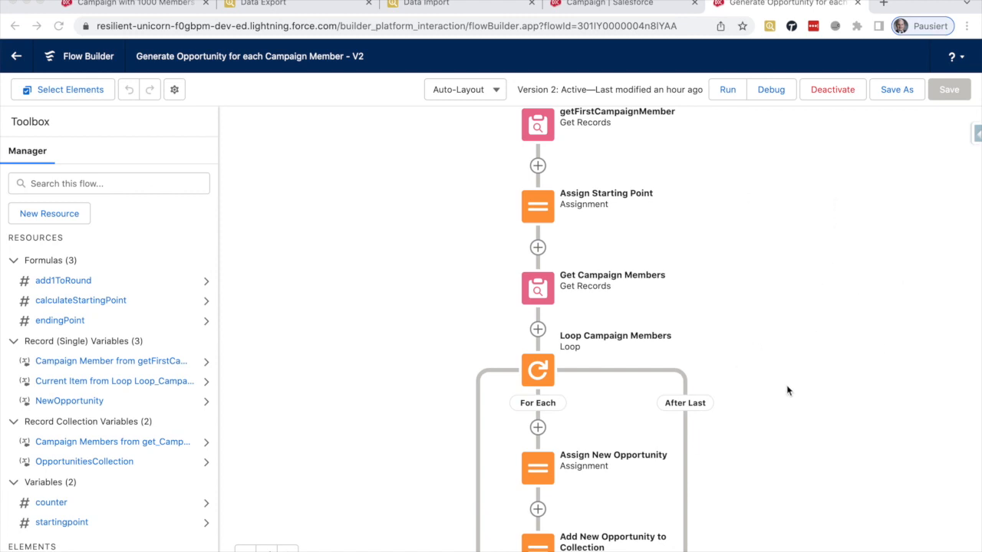
Add a Decision element between Get Campaign Members and the loop, labelled "Check if Campaign Members are found".
{"action": "left_click", "coordinate": [761, 381]}
{"action": "mouse_move", "coordinate": [756, 288]}
{"action": "left_mouse_down"}
{"action": "mouse_move", "coordinate": [749, 373]}
{"action": "mouse_move", "coordinate": [762, 281]}
{"action": "left_mouse_up"}
{"action": "left_click_drag", "start_coordinate": [764, 192], "coordinate": [789, 219]}
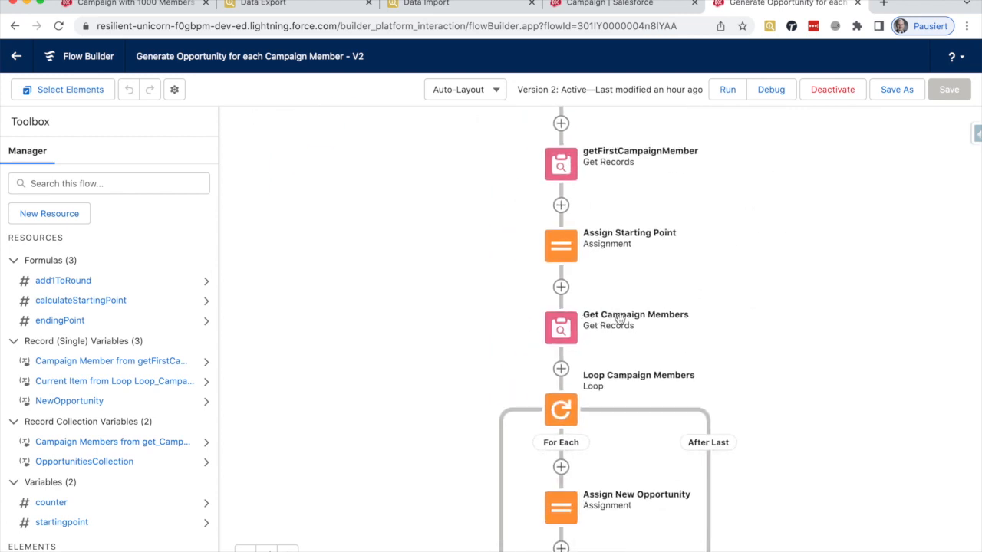
{"action": "left_click", "coordinate": [561, 369]}
{"action": "left_click_drag", "start_coordinate": [765, 442], "coordinate": [794, 266]}
{"action": "left_click", "coordinate": [589, 192]}
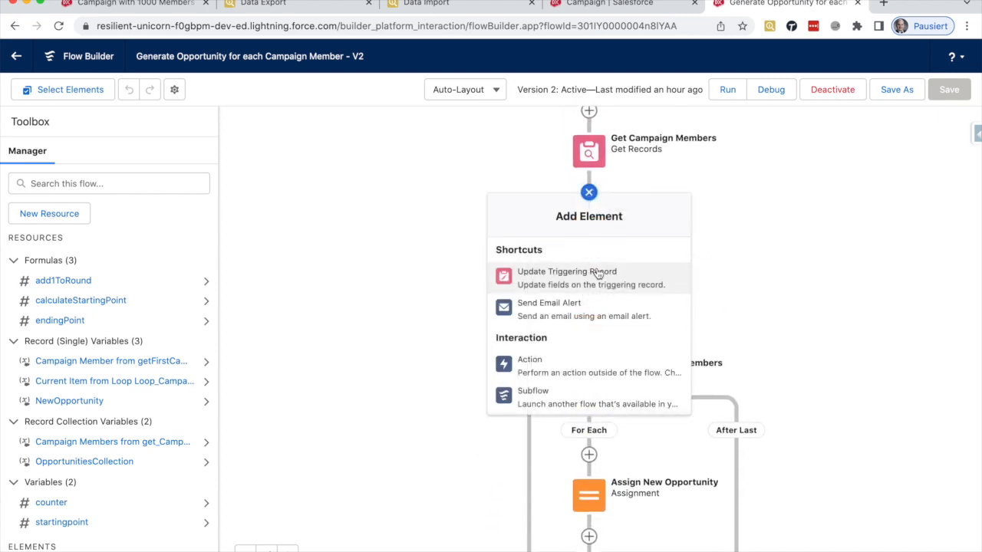
{"action": "scroll", "coordinate": [588, 297], "scroll_direction": "down", "scroll_amount": 3}
{"action": "scroll", "coordinate": [588, 298], "scroll_direction": "down", "scroll_amount": 1}
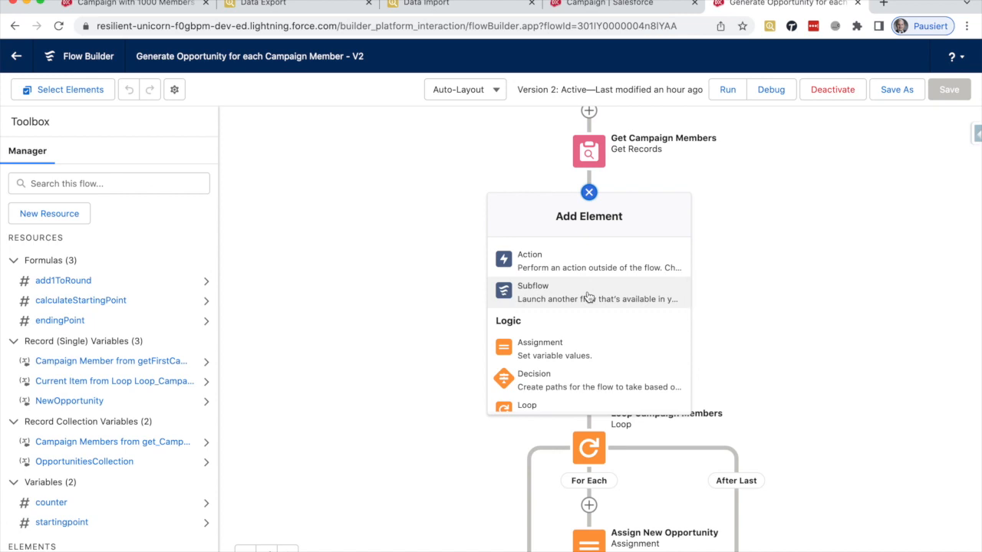
{"action": "left_click", "coordinate": [559, 374]}
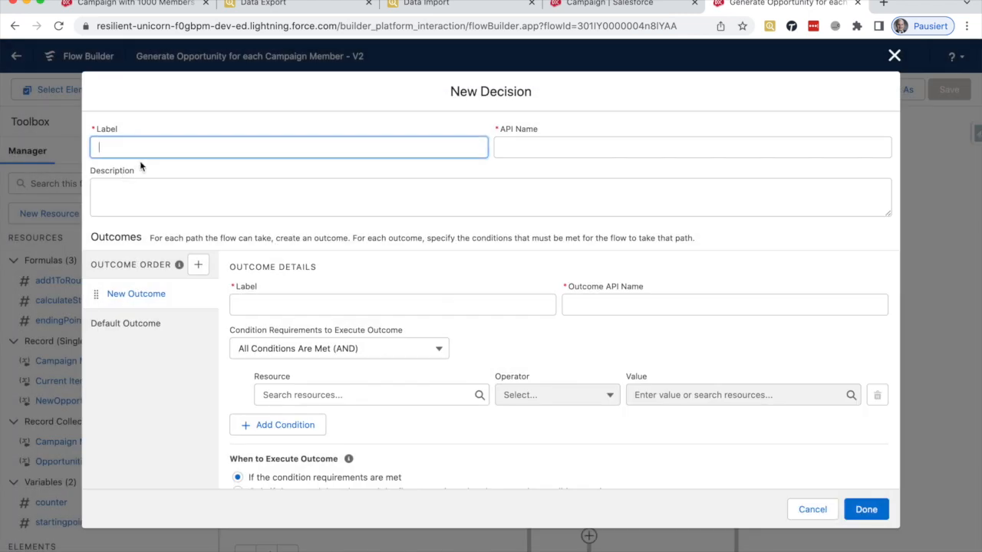
{"action": "type", "text": "Check if Campaign Members are found"}
{"action": "key", "text": "Tab"}
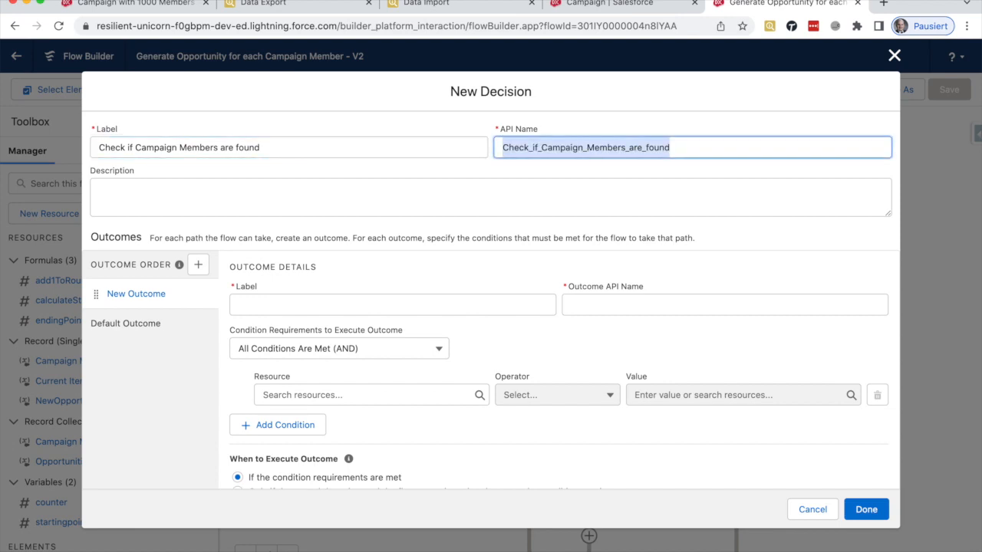
Label the decision's first outcome "Yes, campaign member found" with the API name Yes_campaign_member_found.
{"action": "left_click", "coordinate": [243, 304]}
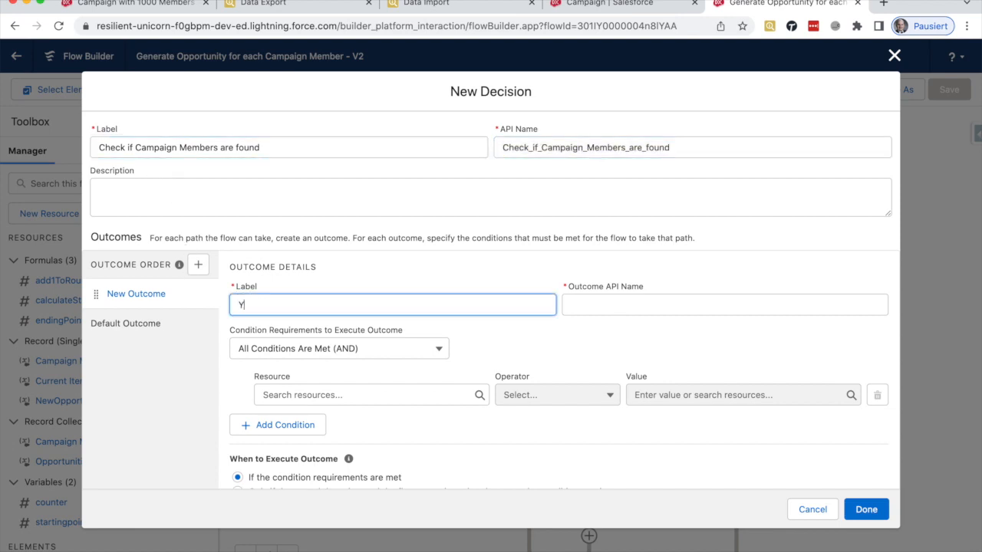
{"action": "type", "text": "Yes, campaign memeber found"}
{"action": "key", "text": "Tab"}
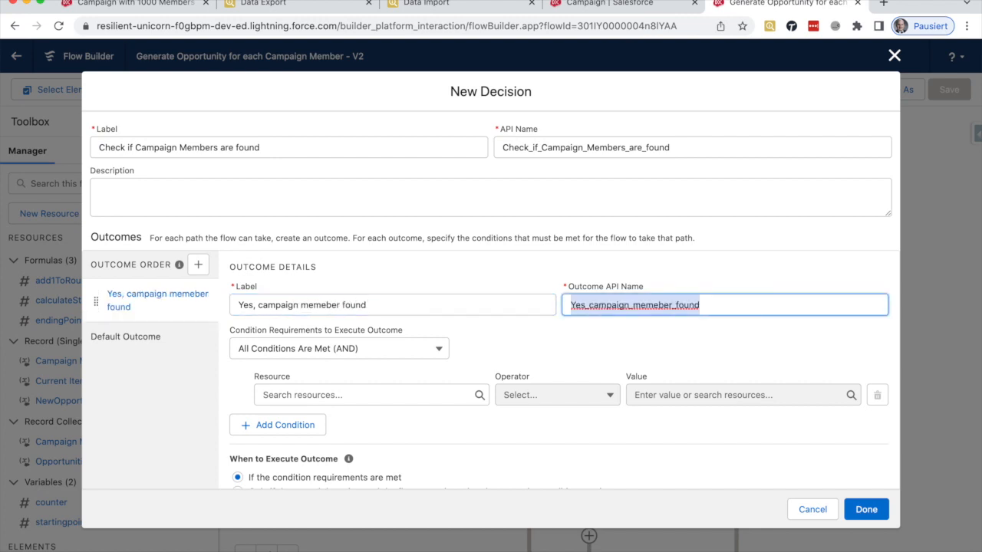
{"action": "left_click", "coordinate": [325, 302]}
{"action": "key", "text": "BackSpace"}
{"action": "left_click", "coordinate": [387, 273]}
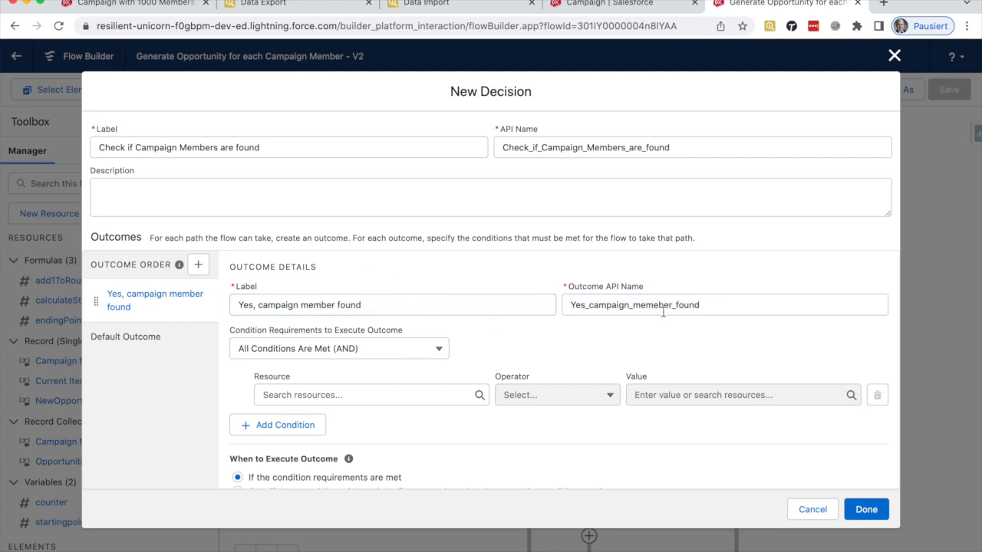
{"action": "left_click_drag", "start_coordinate": [747, 306], "coordinate": [575, 304]}
{"action": "key", "text": "BackSpace"}
{"action": "left_click", "coordinate": [509, 299]}
{"action": "left_click", "coordinate": [610, 304]}
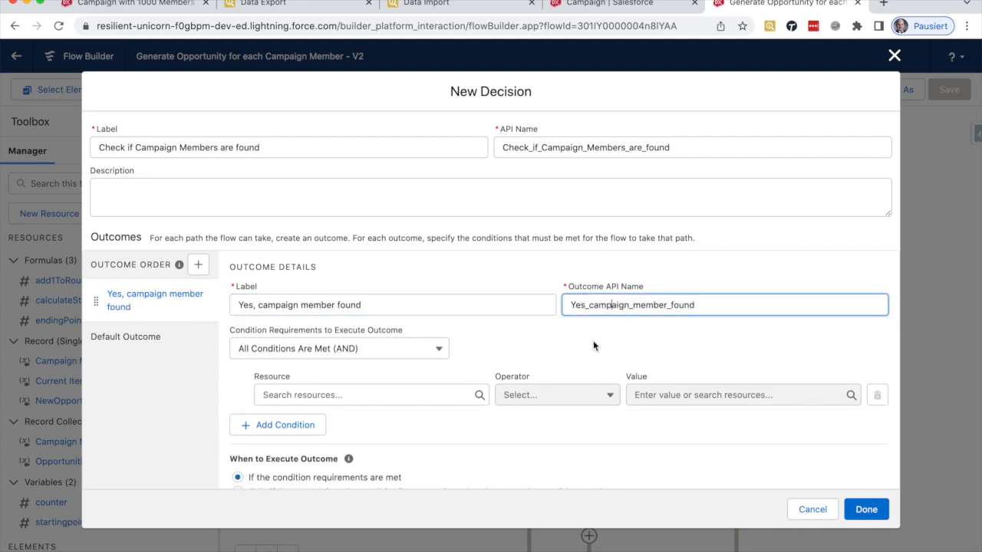
Set the outcome's condition to Campaign Members from get_Campaign_Members Is Null $GlobalConstant.False and finish the decision.
{"action": "left_click", "coordinate": [425, 390]}
{"action": "type", "text": "get"}
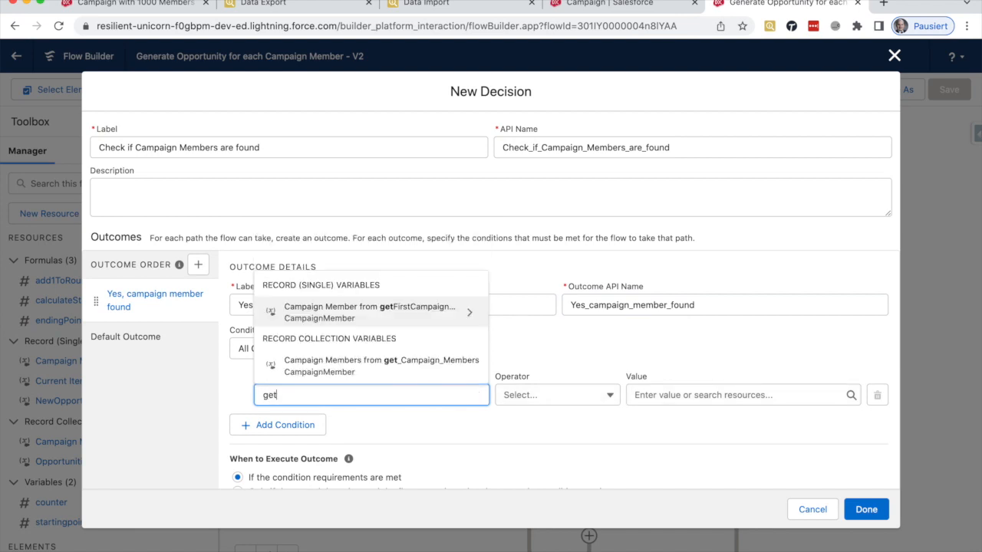
{"action": "left_click", "coordinate": [419, 365]}
{"action": "left_click", "coordinate": [556, 395]}
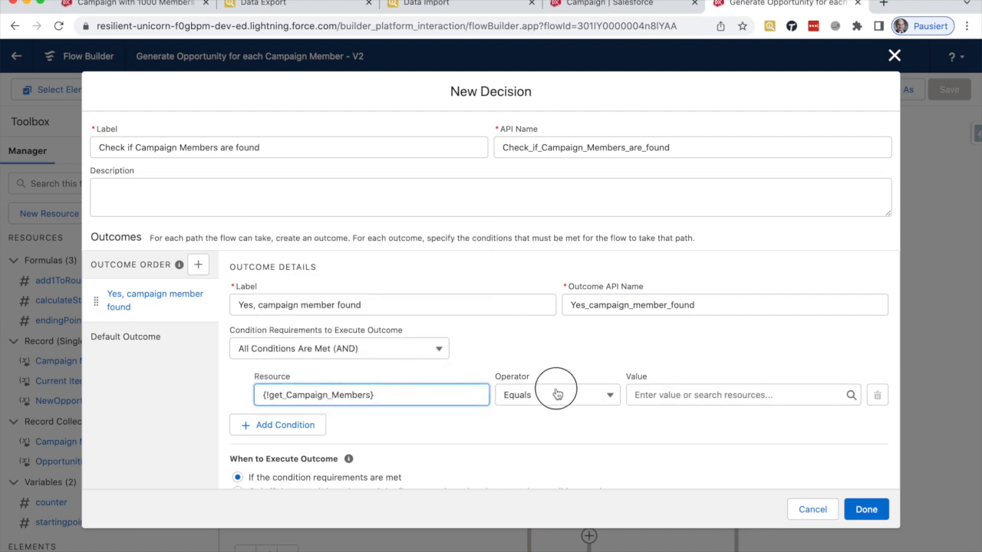
{"action": "left_click", "coordinate": [557, 496]}
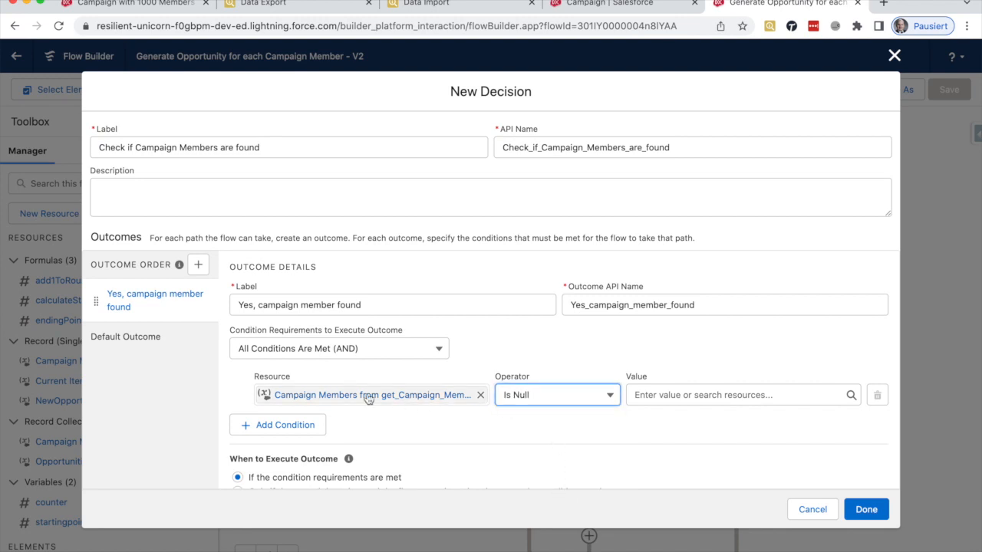
{"action": "left_click", "coordinate": [704, 392]}
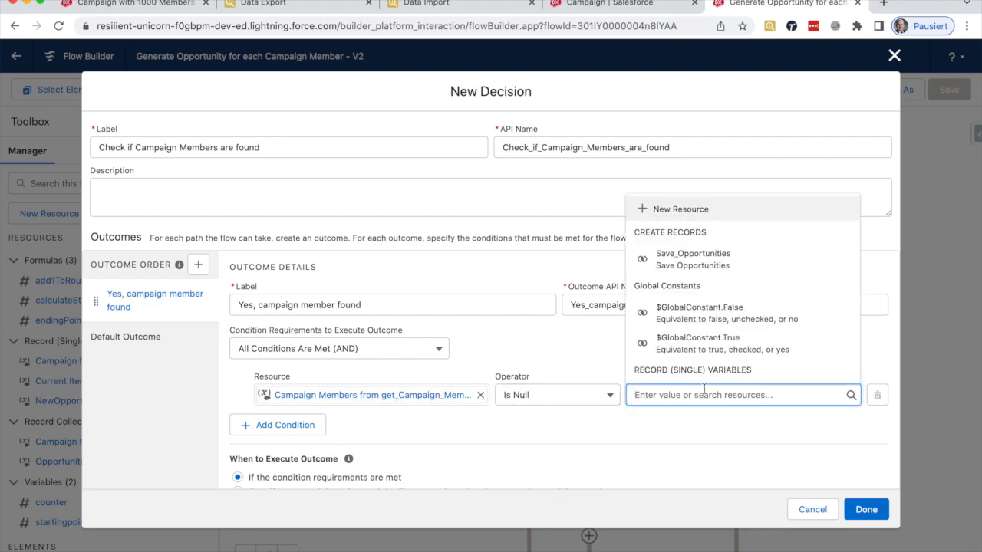
{"action": "type", "text": "false"}
{"action": "left_click", "coordinate": [714, 374]}
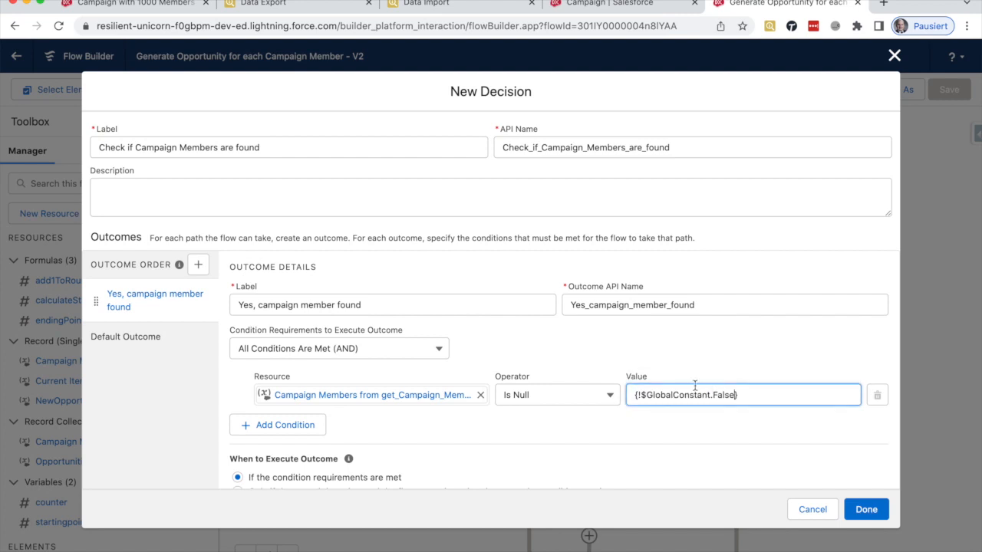
{"action": "left_click", "coordinate": [681, 433]}
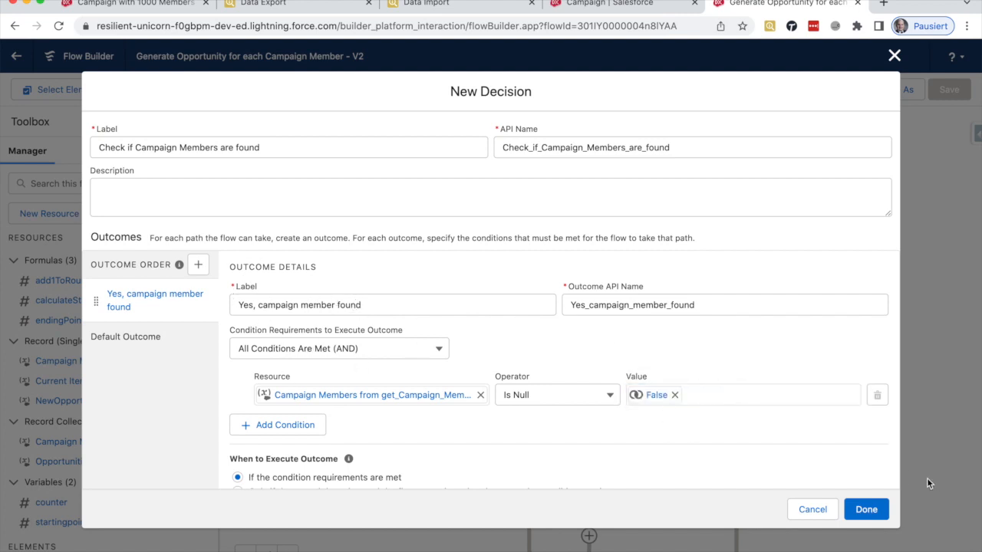
{"action": "left_click_drag", "start_coordinate": [789, 452], "coordinate": [791, 427]}
{"action": "left_click", "coordinate": [866, 509]}
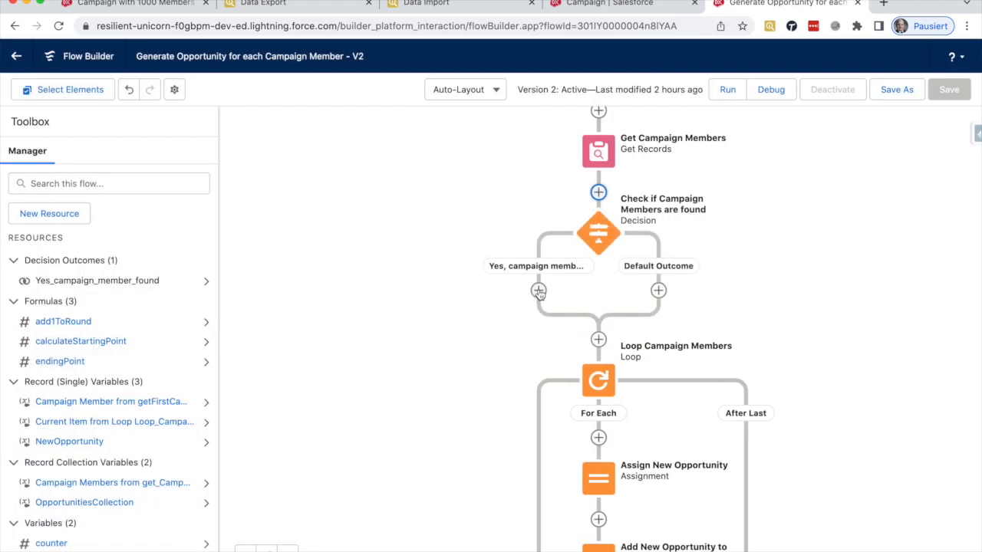
Add an End element to the decision's Default Outcome path.
{"action": "left_click", "coordinate": [658, 290]}
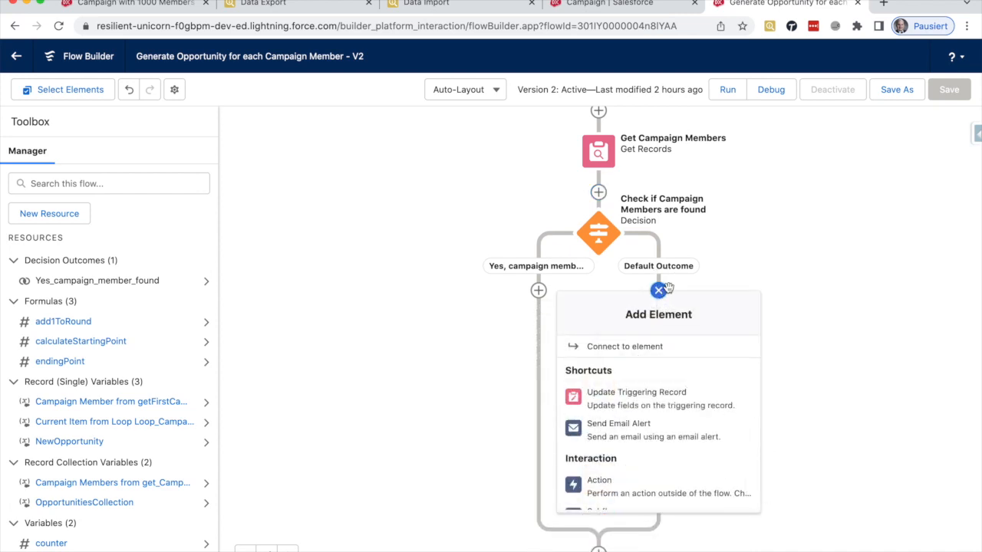
{"action": "scroll", "coordinate": [642, 420], "scroll_direction": "down", "scroll_amount": 3}
{"action": "scroll", "coordinate": [642, 420], "scroll_direction": "down", "scroll_amount": 3}
{"action": "left_click", "coordinate": [631, 433]}
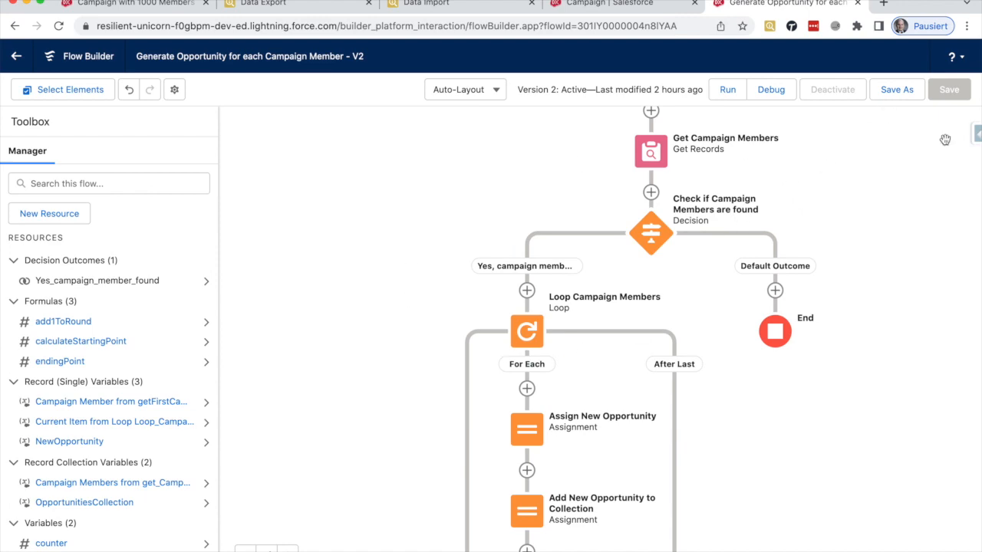
Save the Generate Opportunity for each Campaign Member flow as a new version and activate that version.
{"action": "left_click", "coordinate": [894, 90]}
{"action": "left_click", "coordinate": [744, 412]}
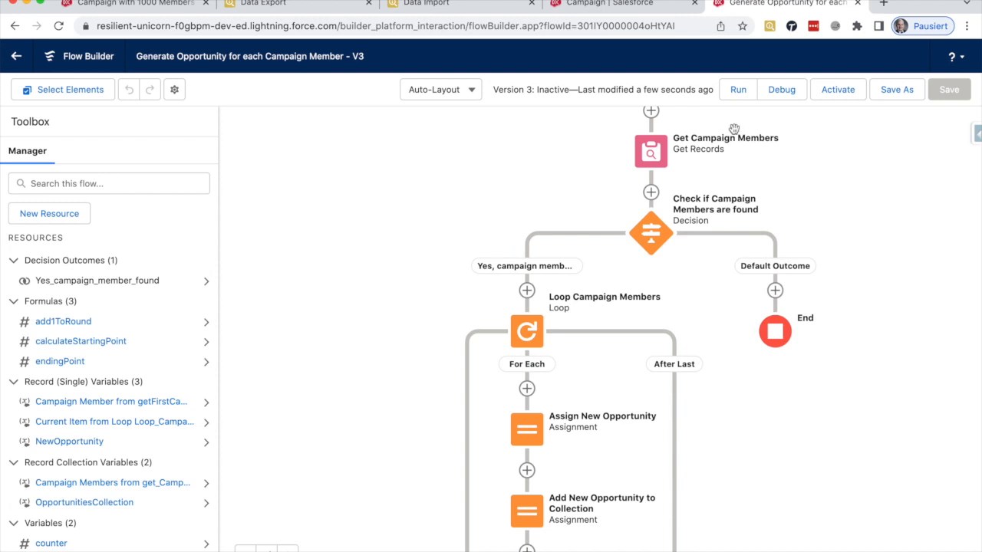
{"action": "left_click", "coordinate": [838, 90]}
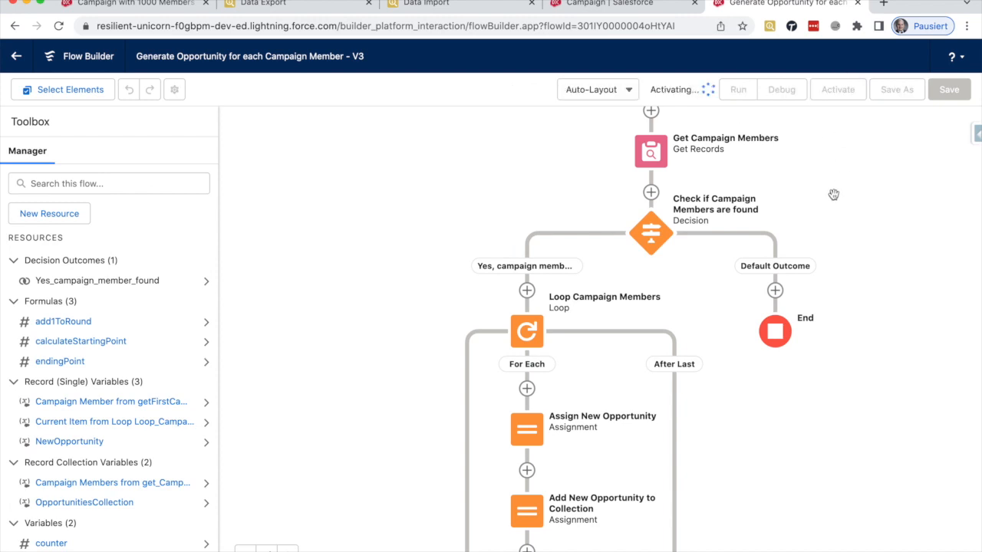
Enable Generate Opportunity for each Member on the Campaign with 1000 Members record and save it.
{"action": "left_click", "coordinate": [159, 4]}
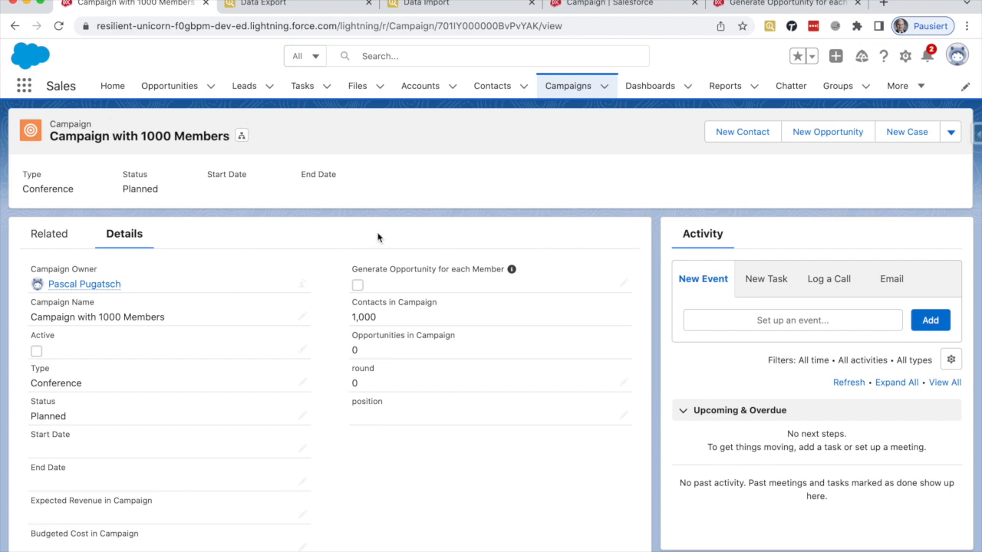
{"action": "left_click_drag", "start_coordinate": [351, 301], "coordinate": [408, 314]}
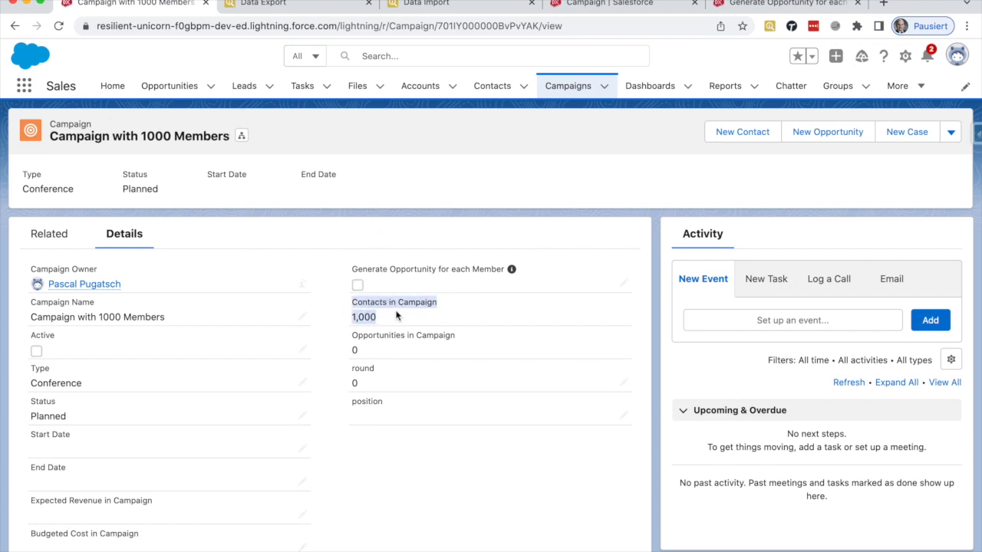
{"action": "left_click", "coordinate": [397, 316]}
{"action": "left_click_drag", "start_coordinate": [457, 336], "coordinate": [346, 337]}
{"action": "double_click", "coordinate": [357, 287]}
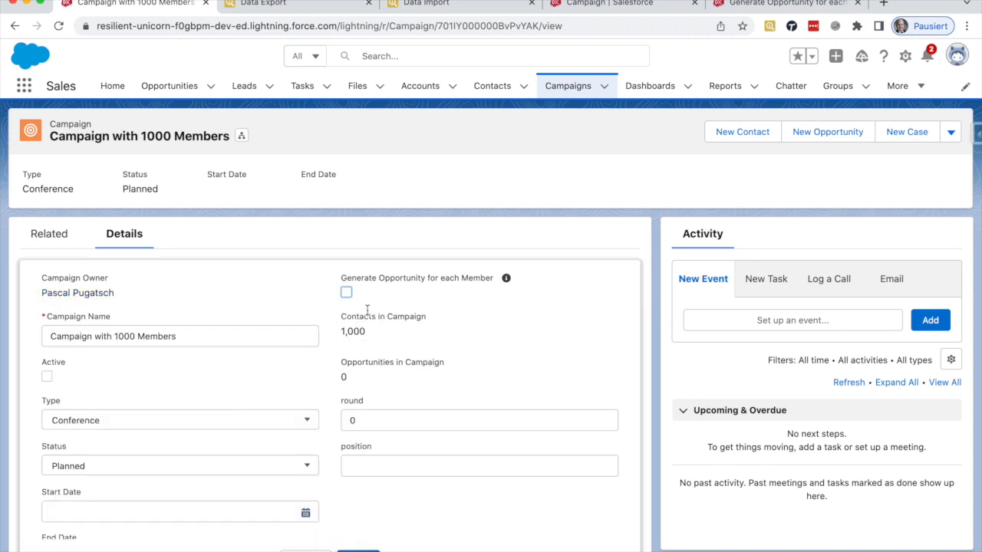
{"action": "left_click", "coordinate": [347, 291]}
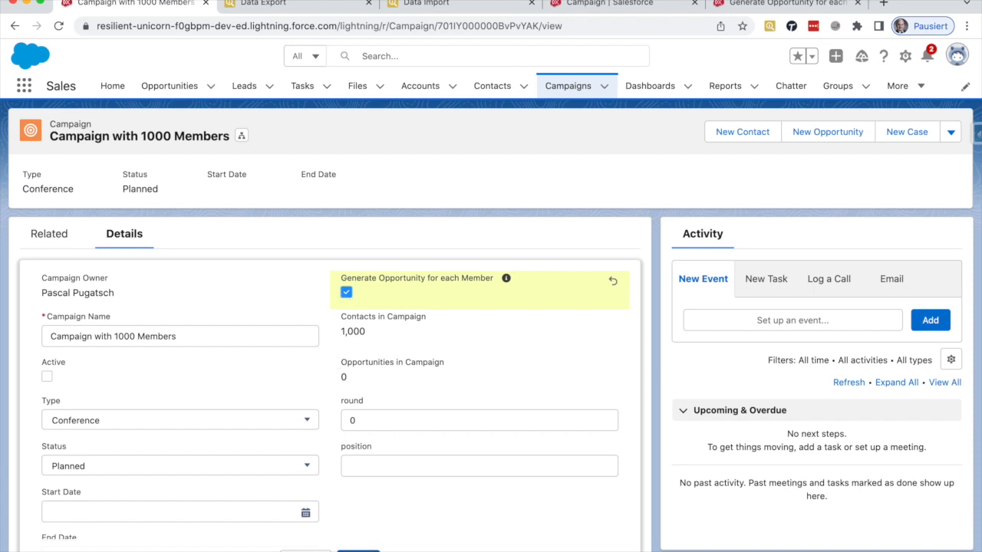
{"action": "left_click", "coordinate": [369, 546]}
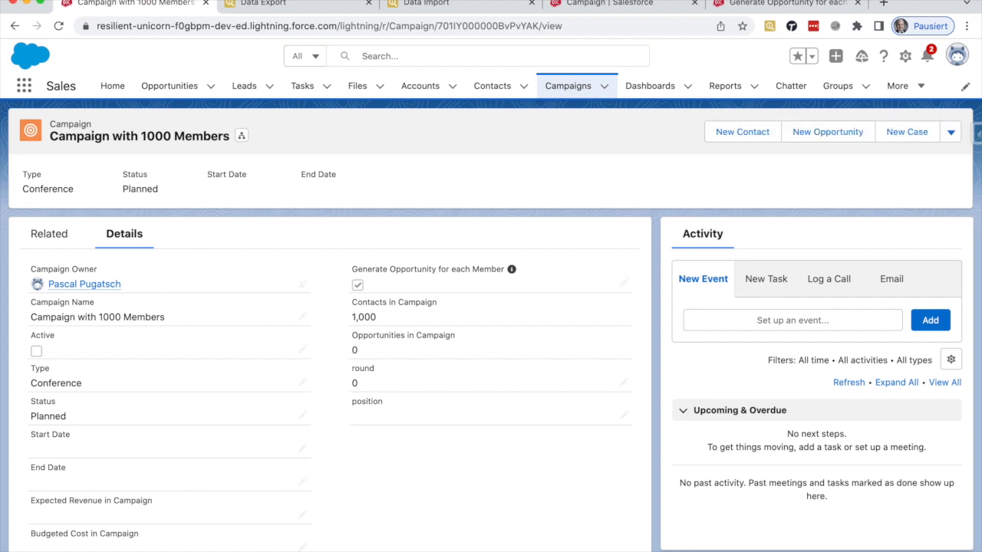
Reload the campaign's details, revisit the flow's start, and compare the campaign's contact and opportunity counts, round and position.
{"action": "key", "text": "super+r"}
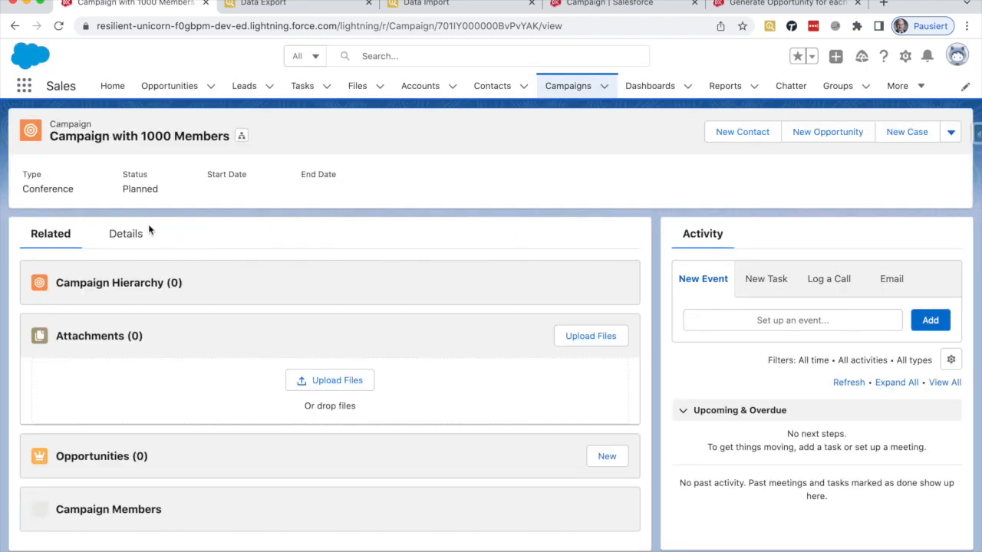
{"action": "left_click", "coordinate": [138, 233]}
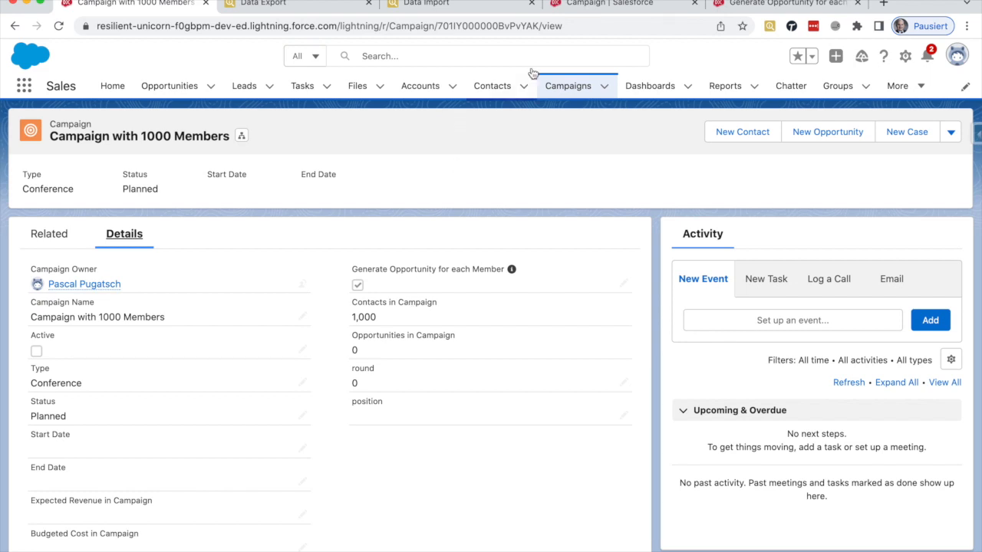
{"action": "left_click", "coordinate": [734, 6]}
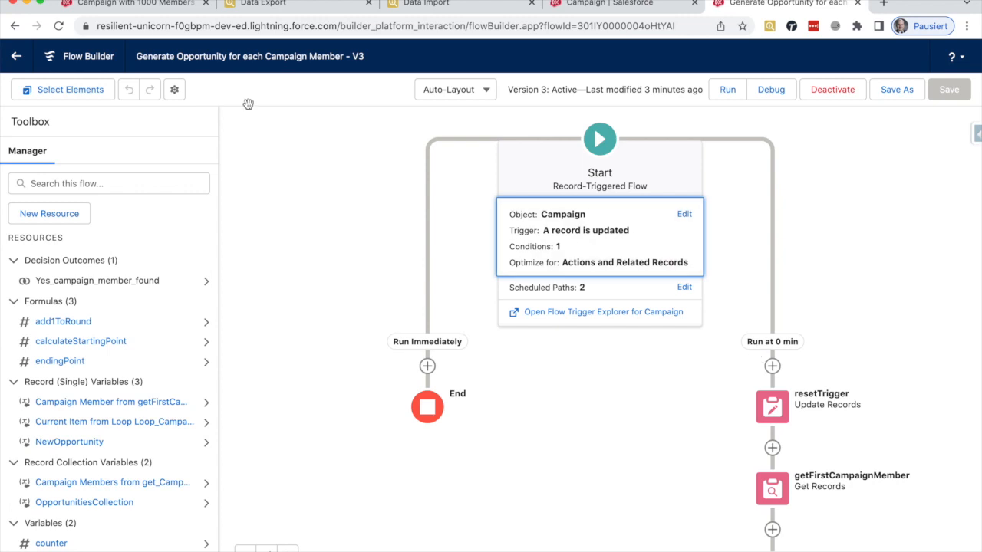
{"action": "left_click", "coordinate": [163, 9]}
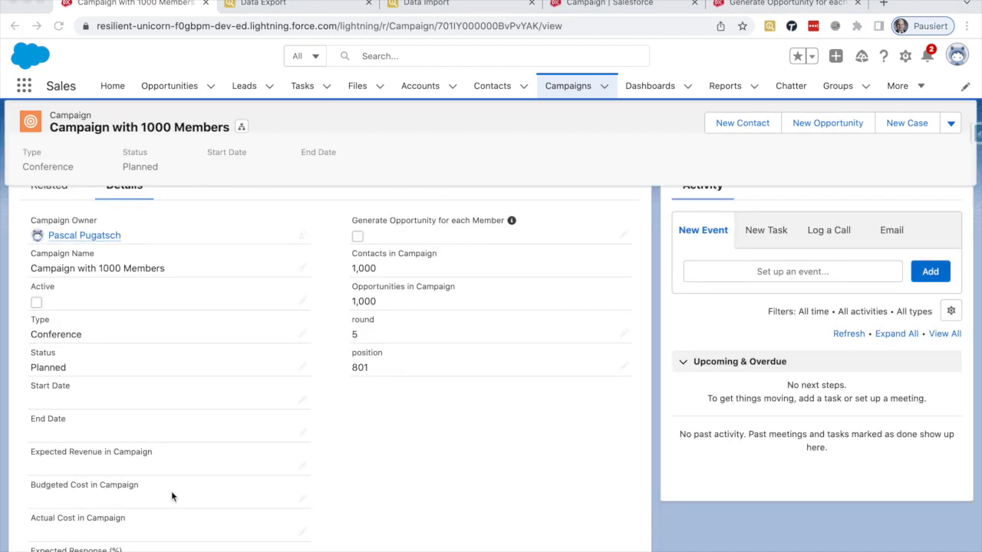
{"action": "double_click", "coordinate": [74, 127]}
{"action": "left_click", "coordinate": [369, 443]}
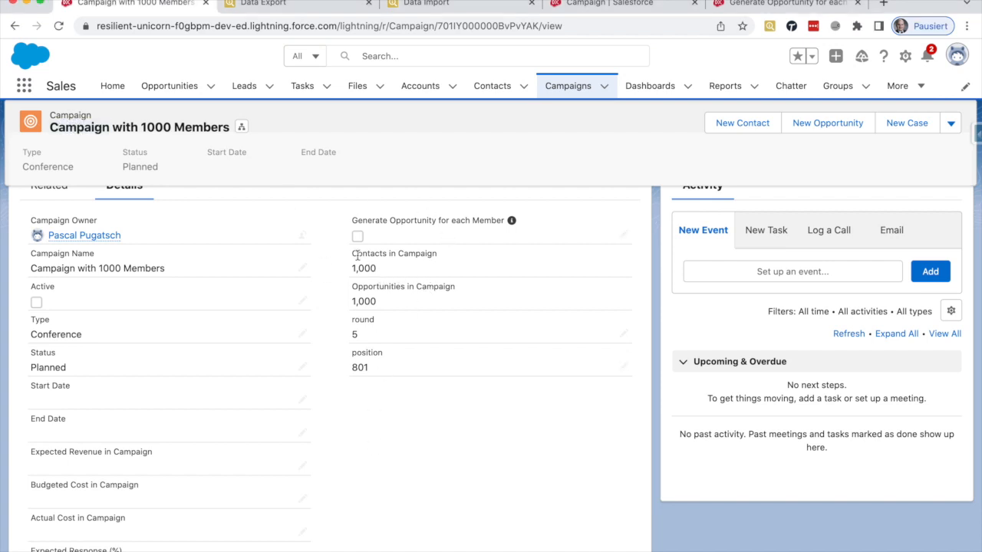
{"action": "left_click_drag", "start_coordinate": [353, 258], "coordinate": [447, 310]}
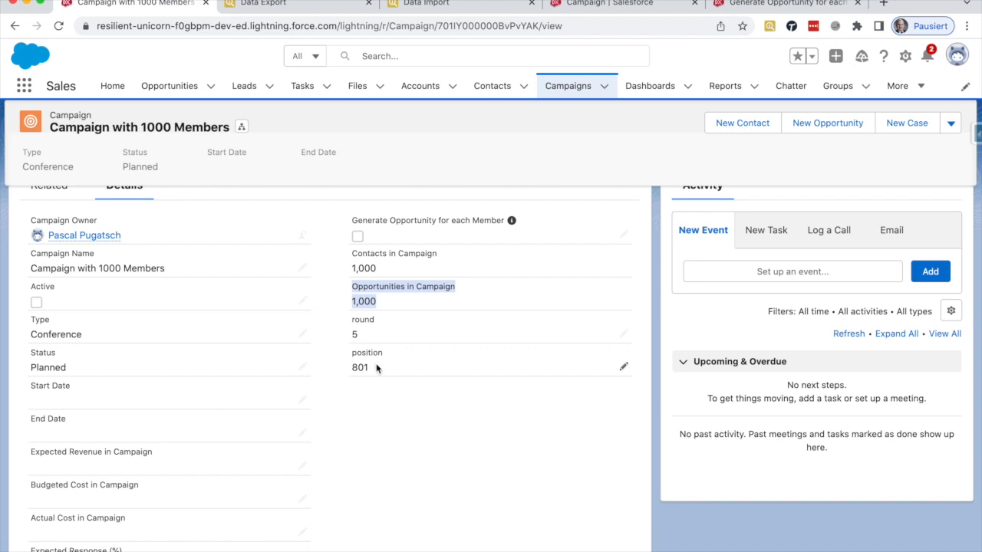
{"action": "left_click", "coordinate": [379, 301]}
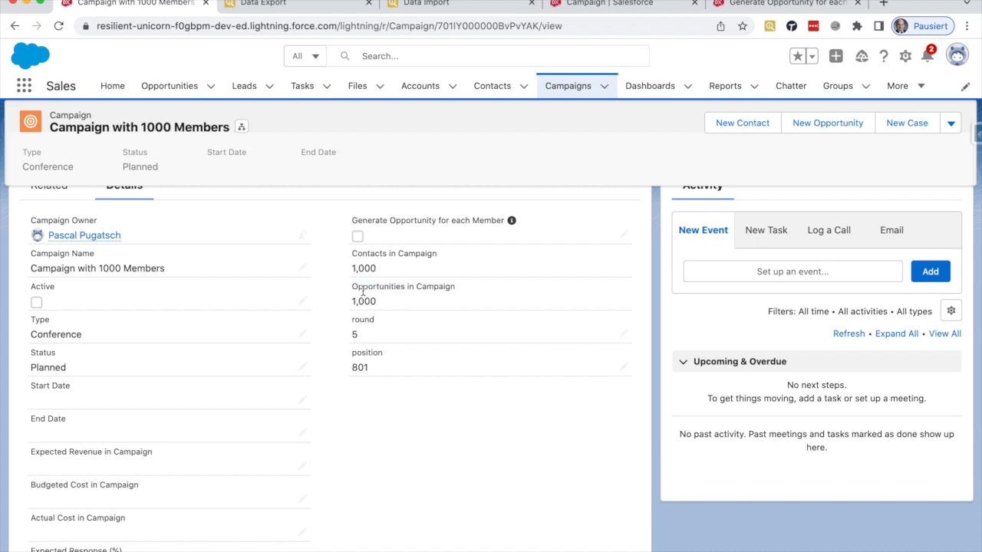
Review the campaign's related records and its full Opportunities list, and return to the campaign's details.
{"action": "scroll", "coordinate": [88, 212], "scroll_direction": "up", "scroll_amount": 1}
{"action": "left_click", "coordinate": [66, 222]}
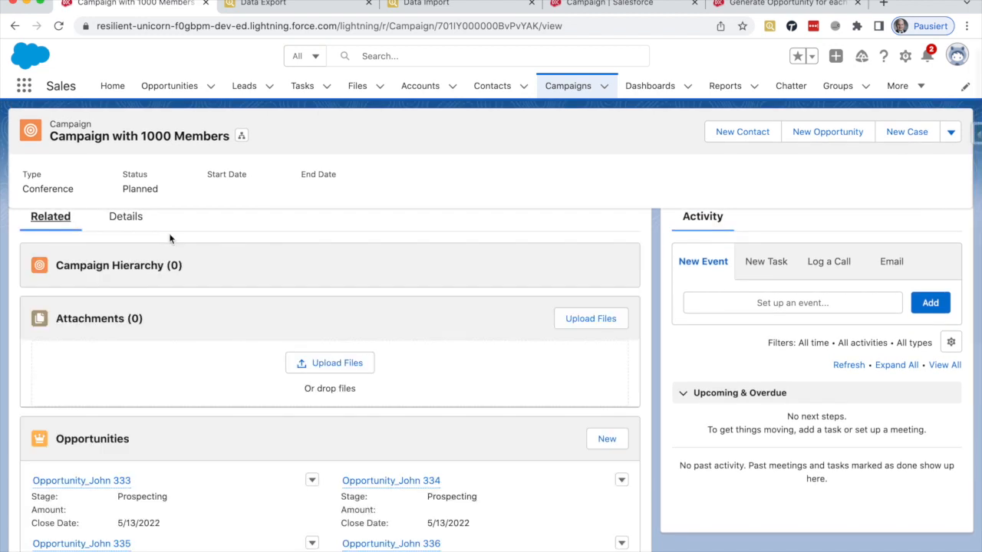
{"action": "scroll", "coordinate": [272, 276], "scroll_direction": "down", "scroll_amount": 3}
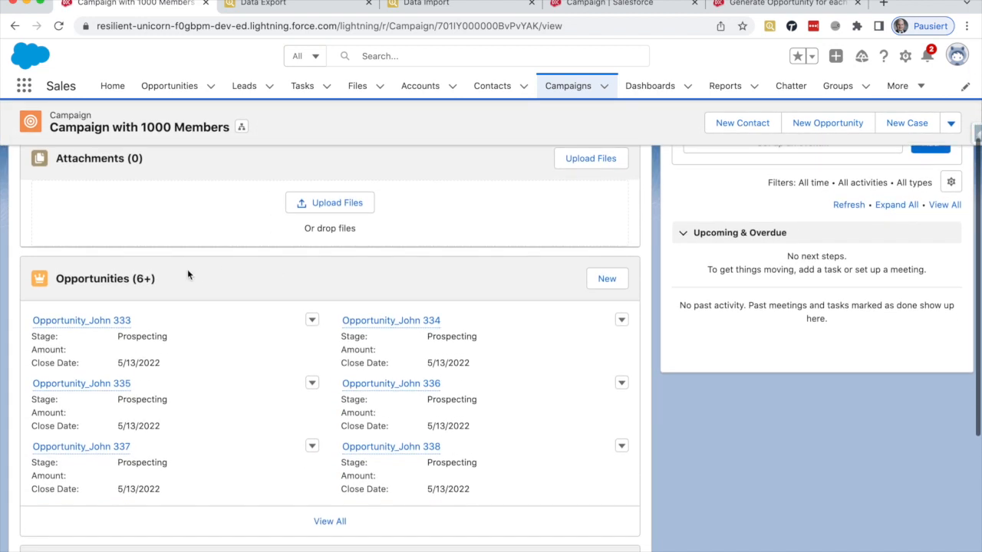
{"action": "scroll", "coordinate": [196, 273], "scroll_direction": "down", "scroll_amount": 4}
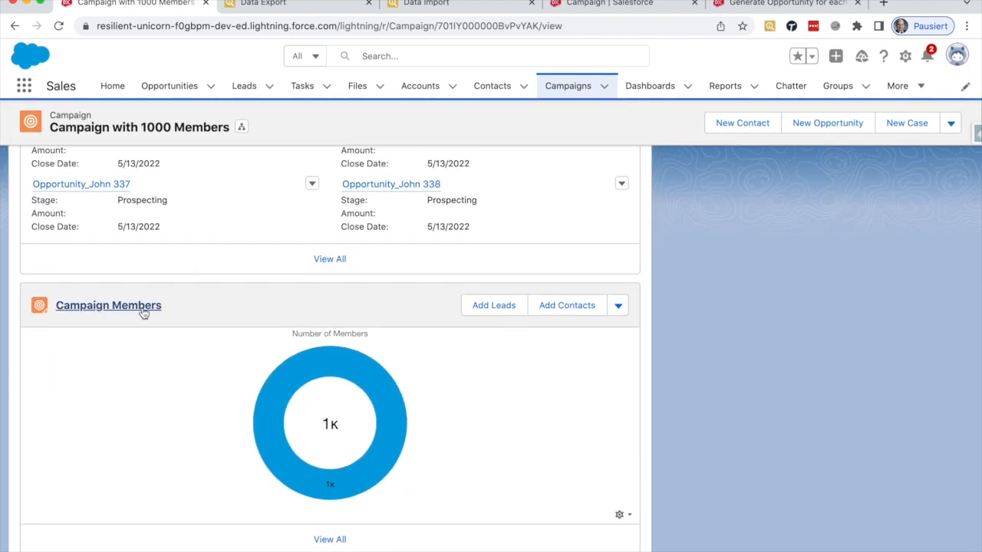
{"action": "scroll", "coordinate": [142, 313], "scroll_direction": "up", "scroll_amount": 3}
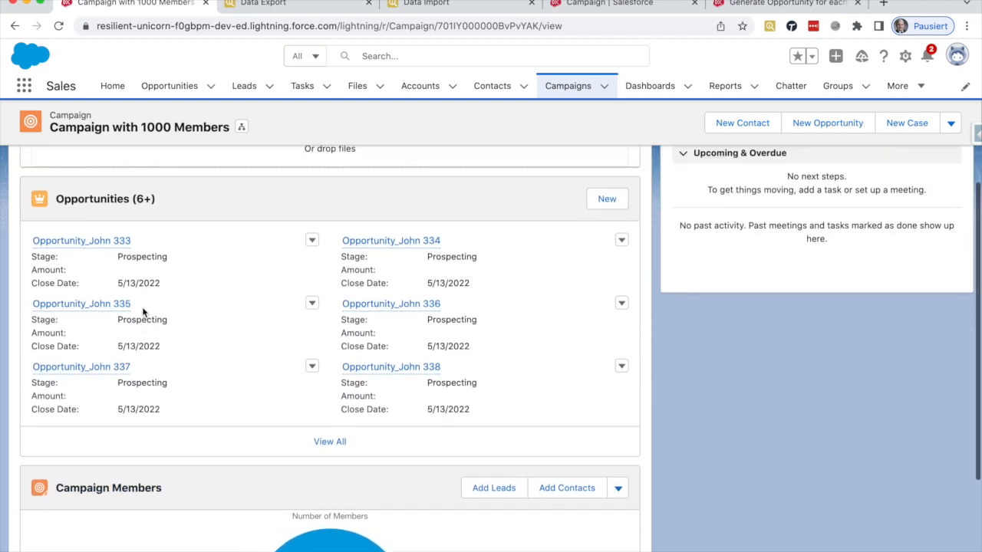
{"action": "left_click", "coordinate": [139, 224]}
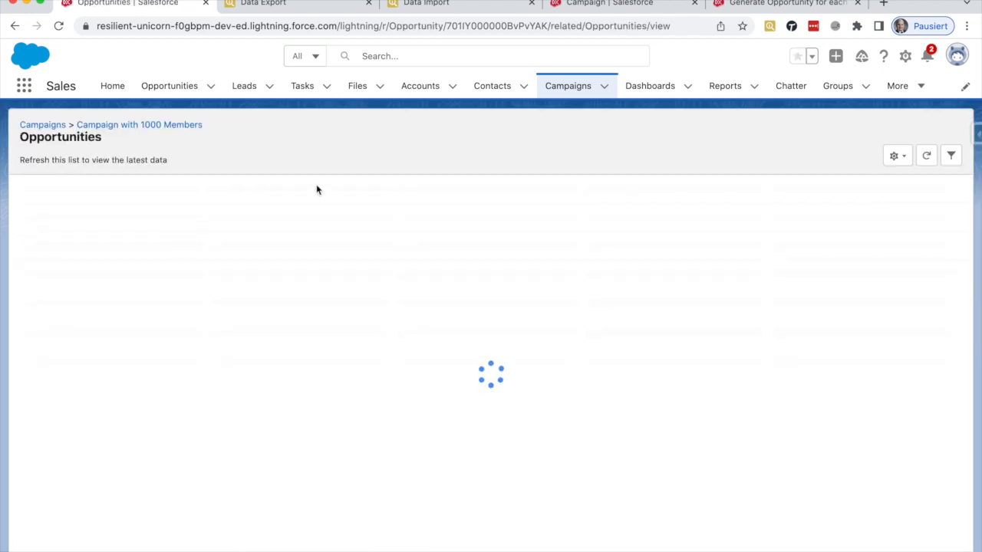
{"action": "scroll", "coordinate": [162, 306], "scroll_direction": "down", "scroll_amount": 10}
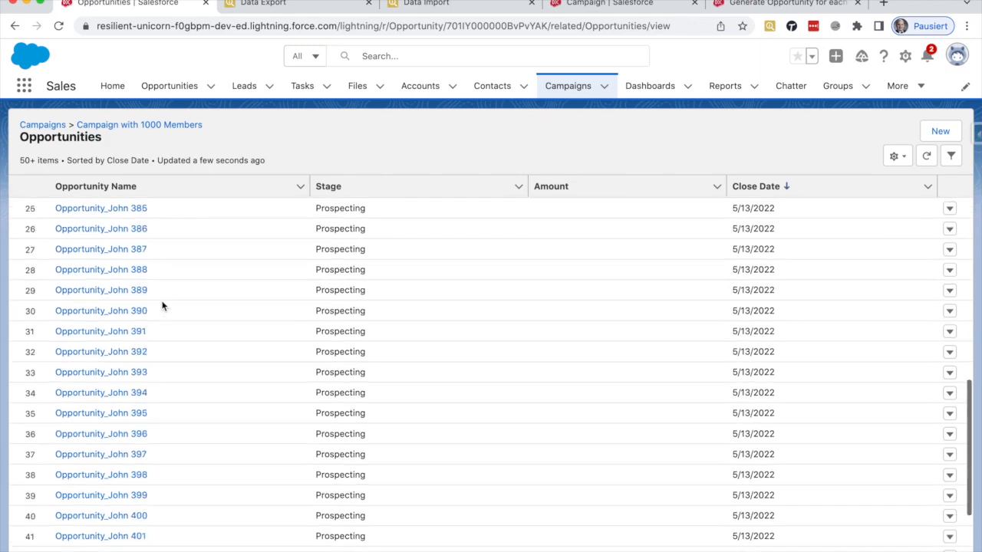
{"action": "scroll", "coordinate": [162, 305], "scroll_direction": "down", "scroll_amount": 15}
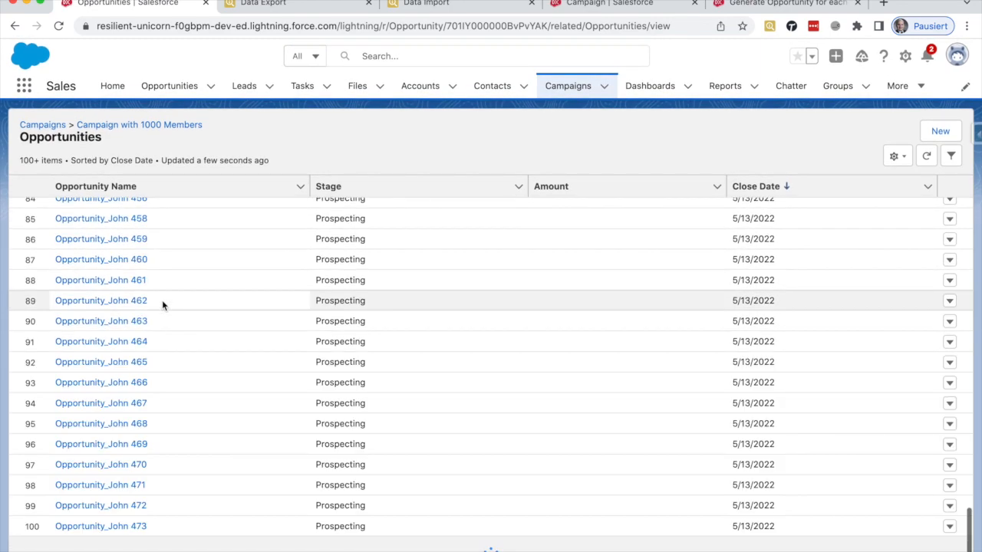
{"action": "scroll", "coordinate": [163, 299], "scroll_direction": "down", "scroll_amount": 15}
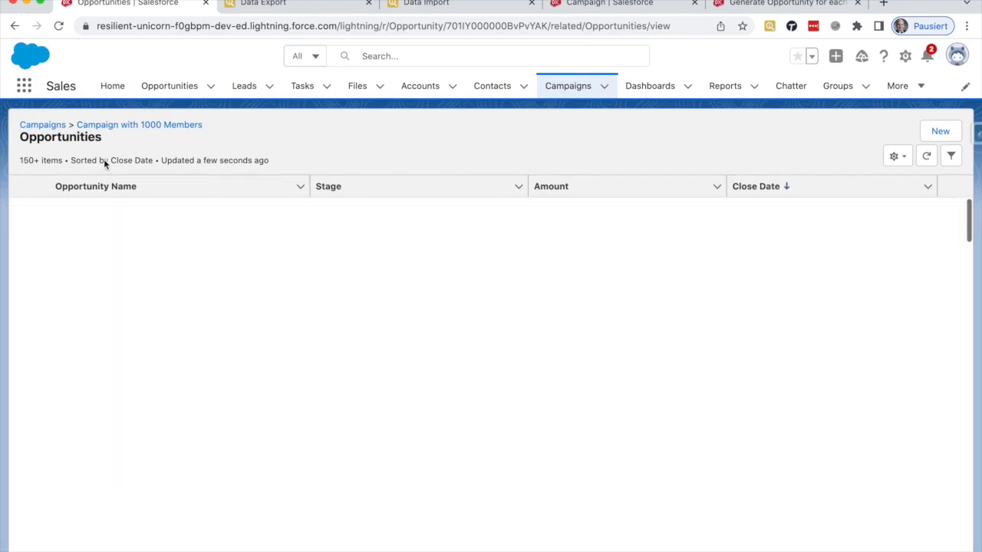
{"action": "left_click", "coordinate": [115, 125]}
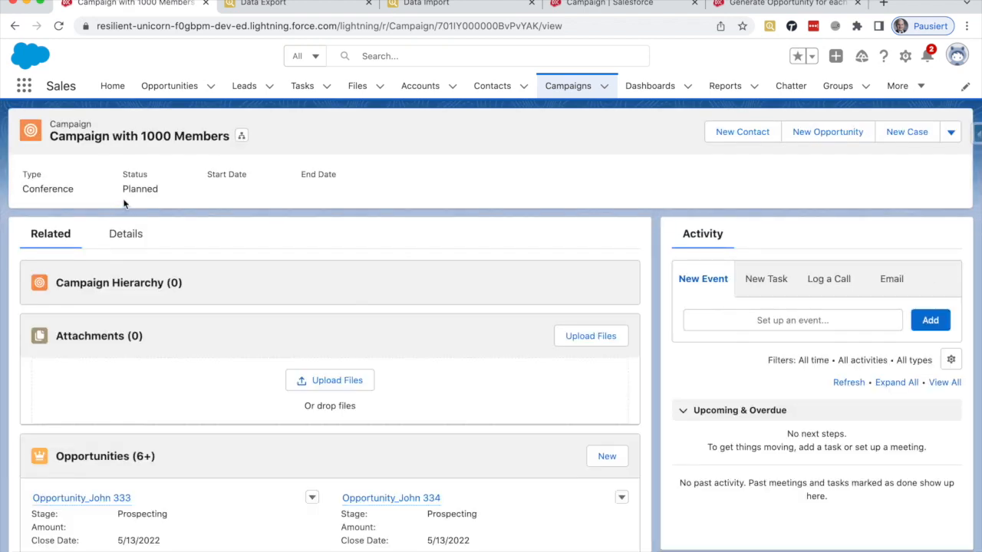
{"action": "left_click", "coordinate": [119, 233]}
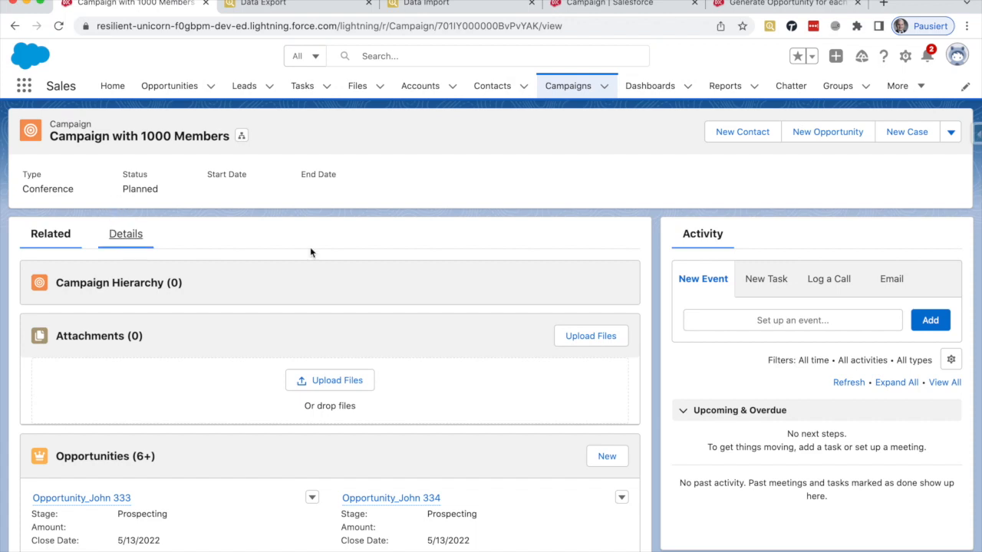